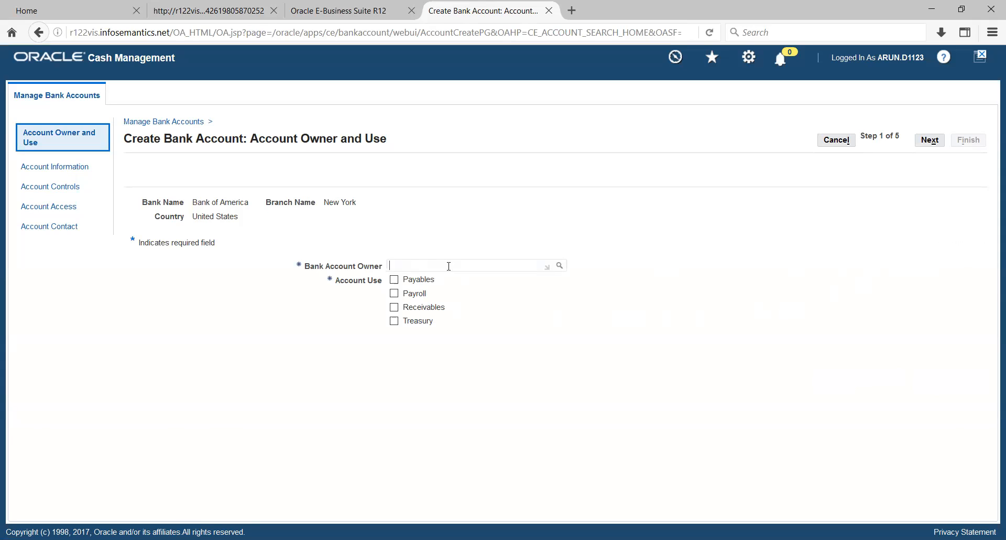
Make Vision Operations the owner of the Bank of America account, used for Payables and Receivables.
text(Vision op)
key(Tab)
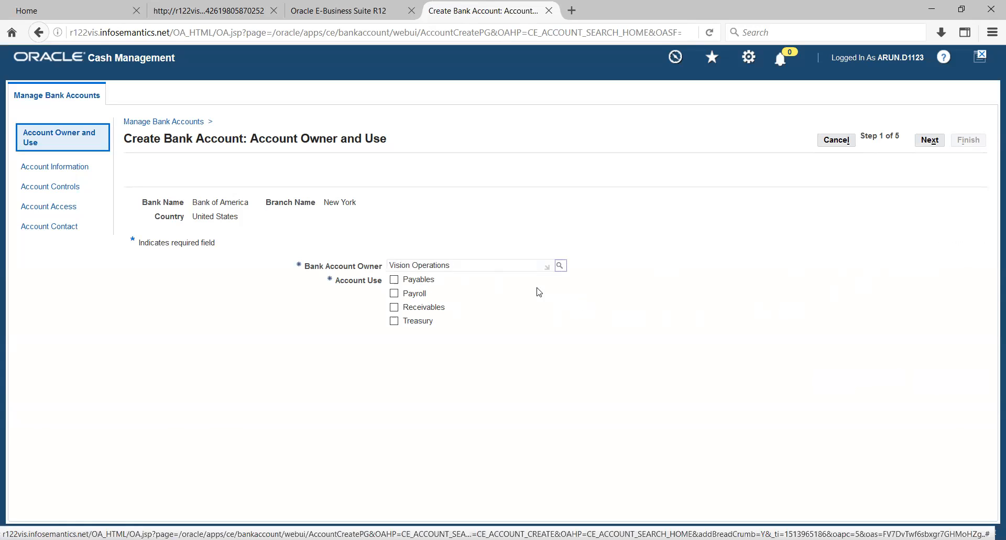
click(395, 281)
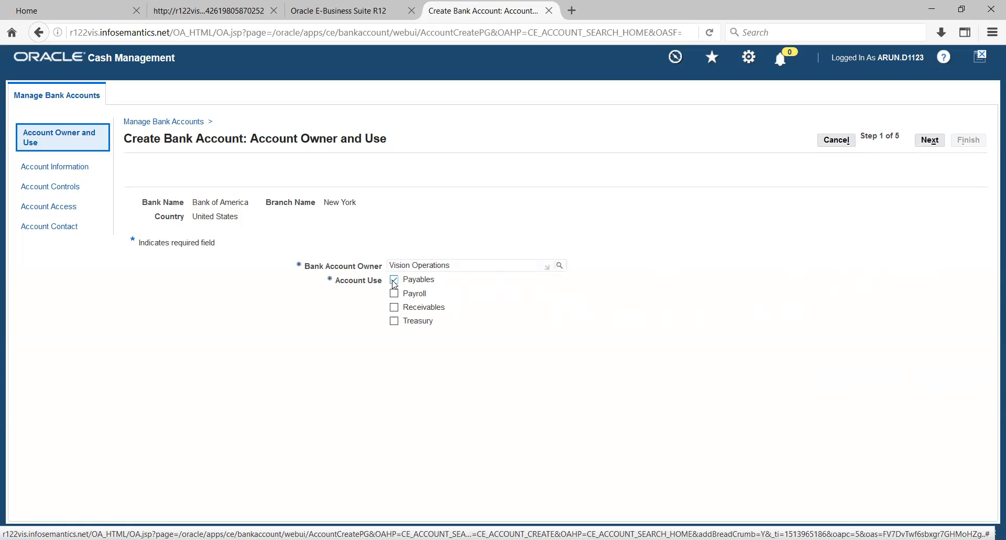
click(394, 309)
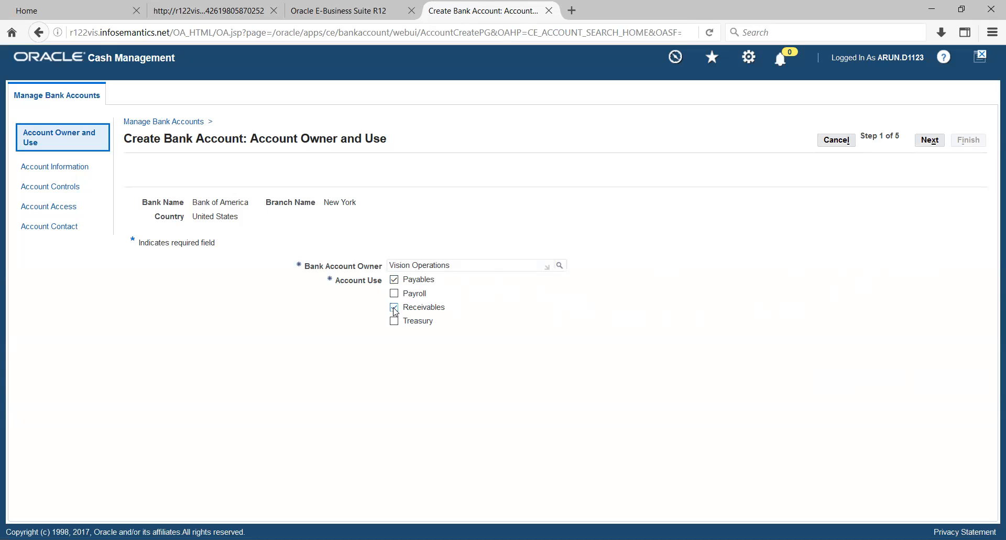
click(930, 140)
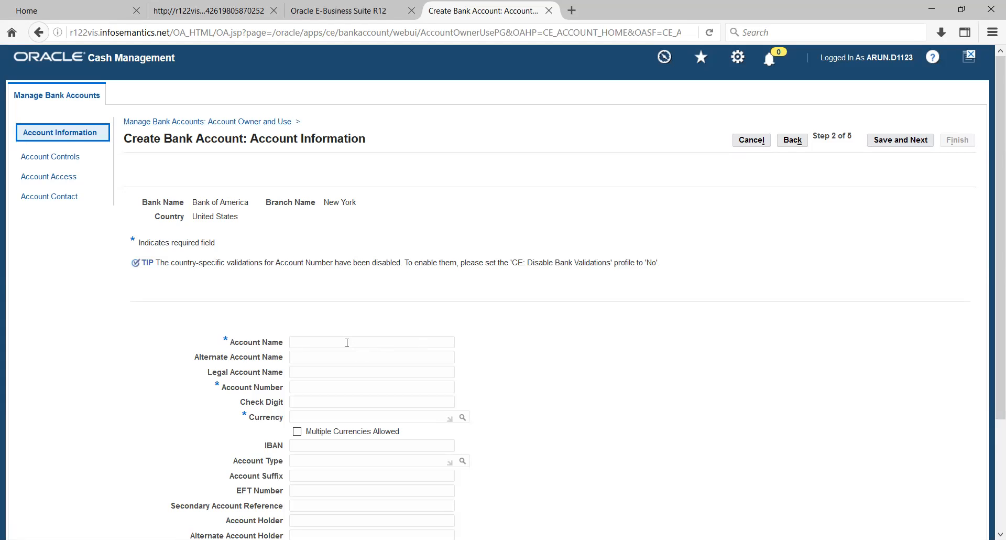
Save account BOA-9291 with its account number, USD currency and multiple currencies allowed.
text(BOA-9291)
click(305, 390)
click(325, 417)
text(USD)
key(Tab)
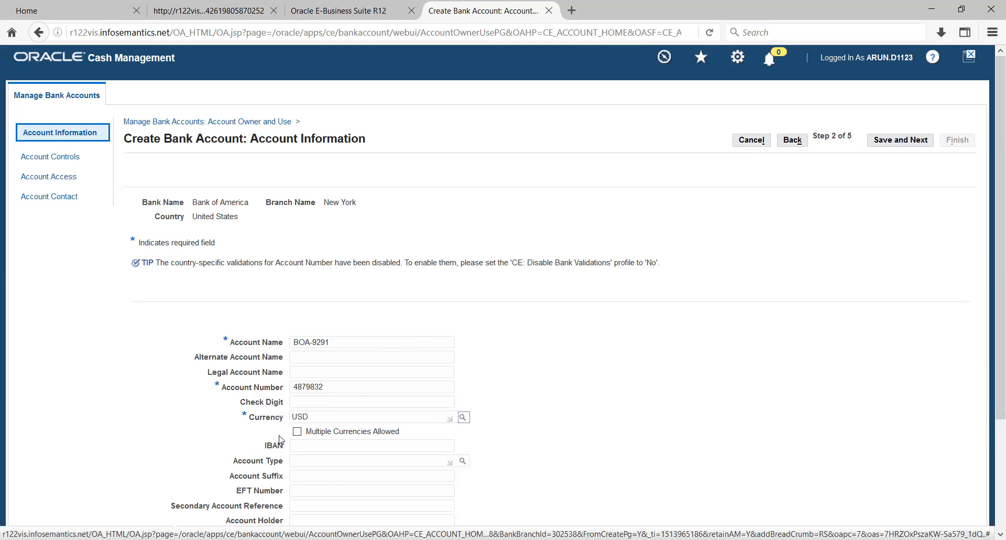
click(298, 431)
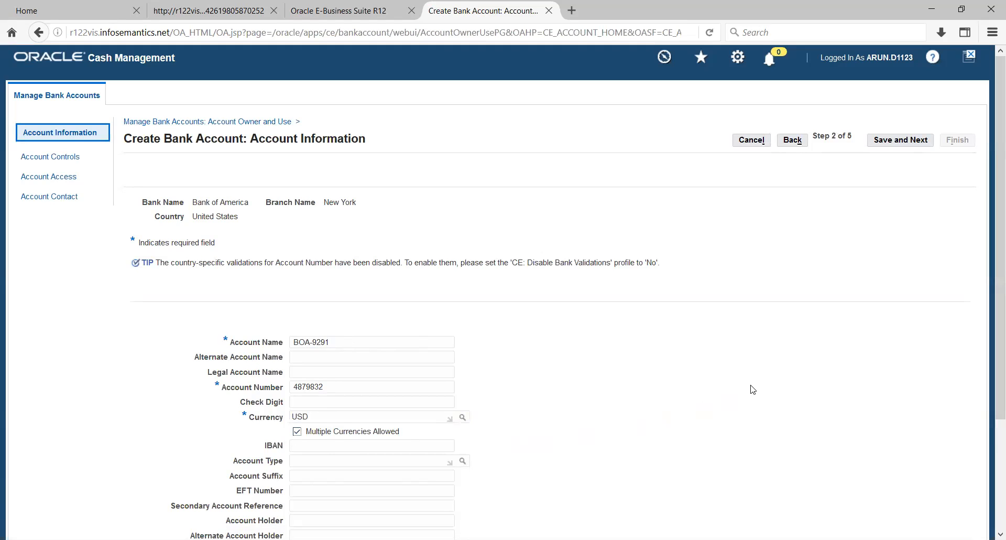
mouse_move(993, 266)
mouse_down()
mouse_move(993, 348)
mouse_move(991, 264)
mouse_up()
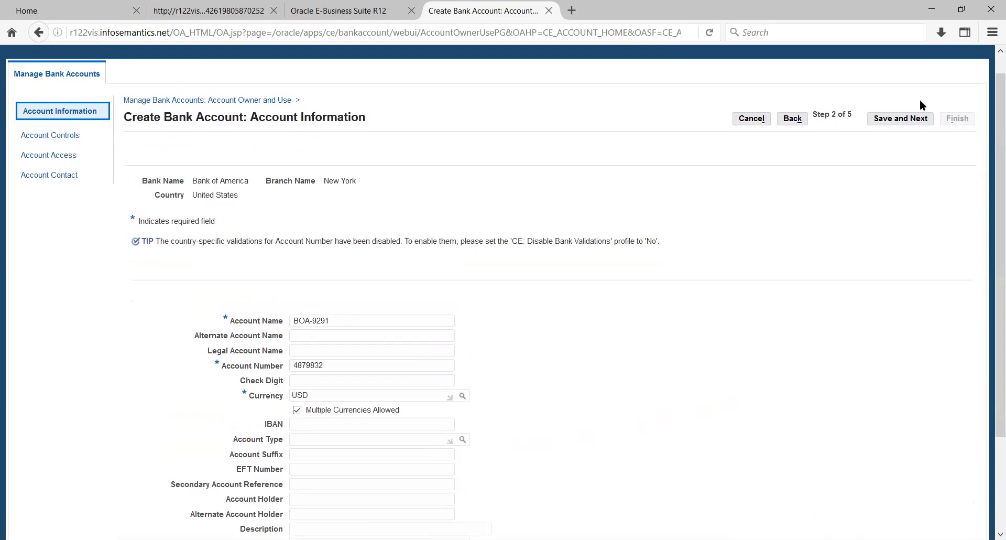
click(900, 121)
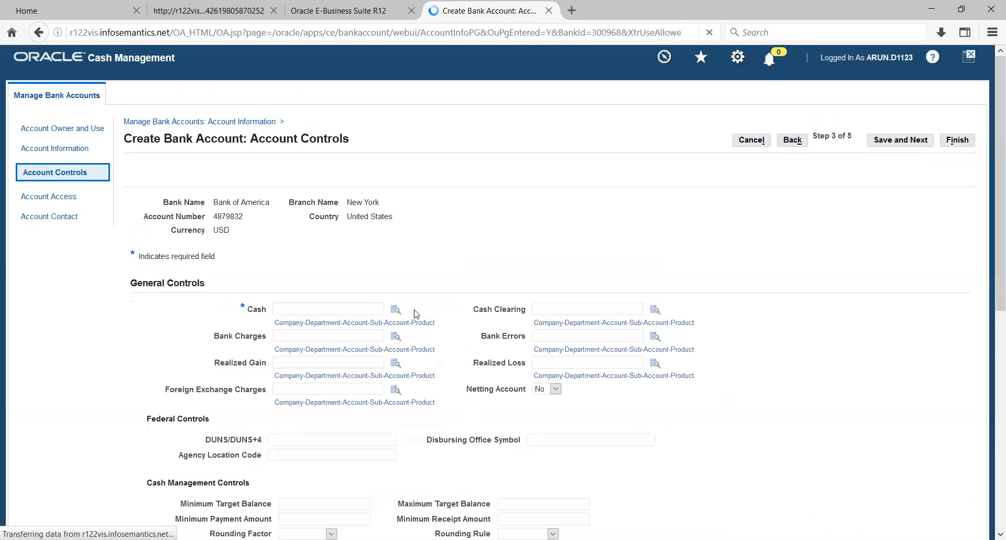
click(396, 310)
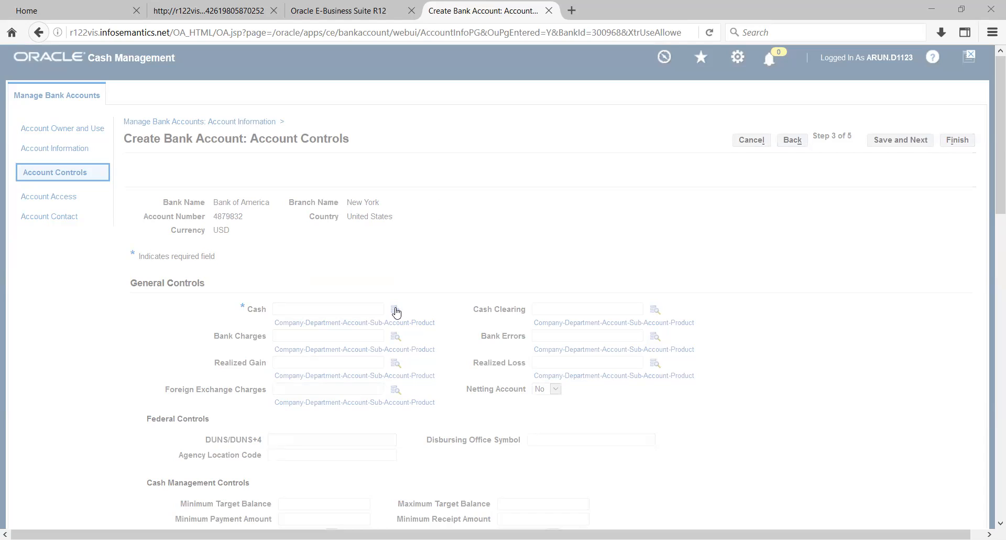
click(395, 311)
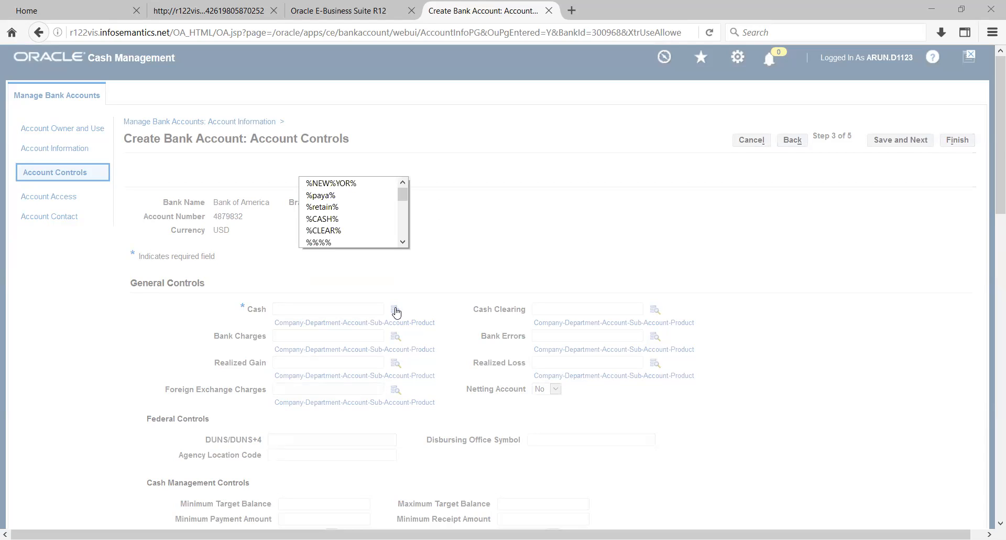
text(CASH%)
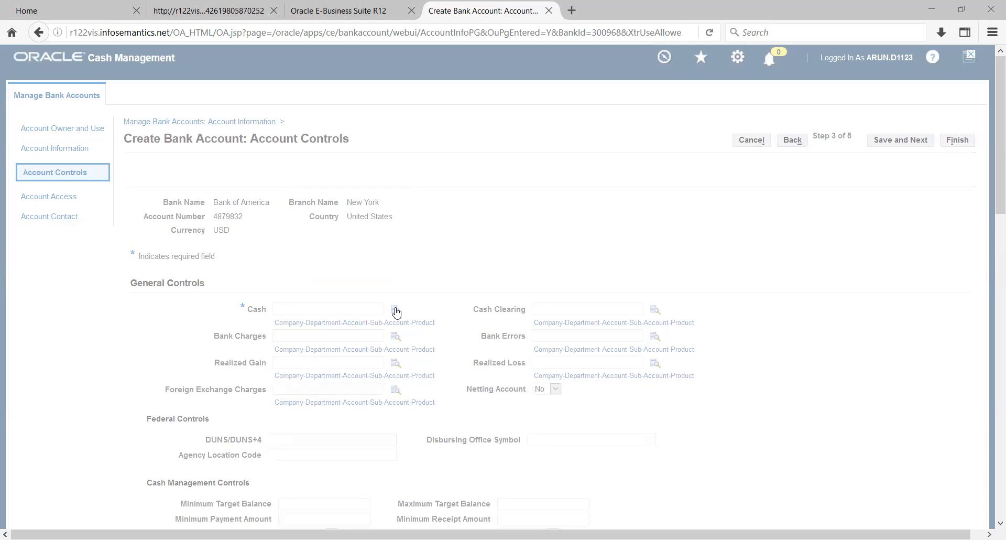
key(alt+Down)
key(Down)
key(Return)
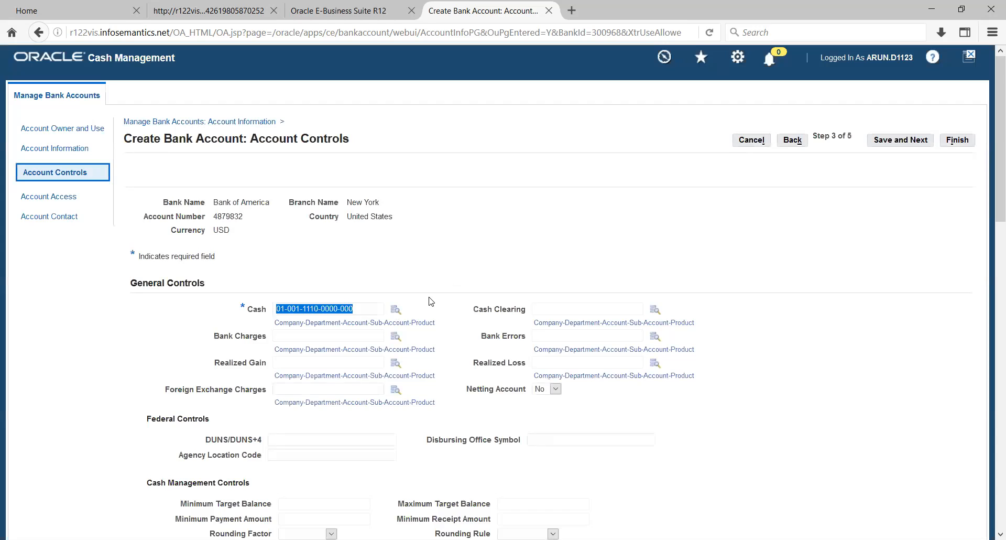
key(Tab)
key(Tab)
key(Tab)
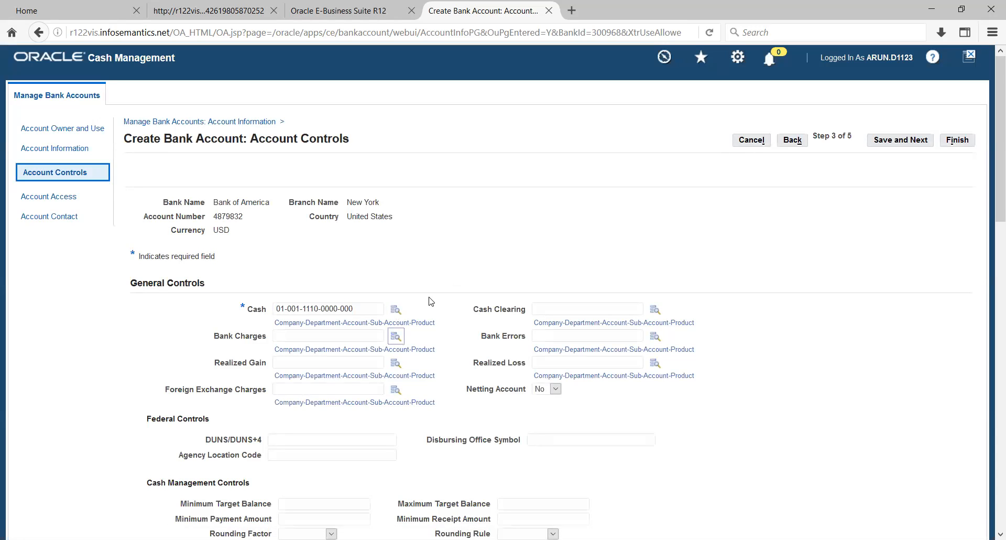
Paste the same account into Cash Clearing and save the account controls.
click(549, 313)
key(ctrl+v)
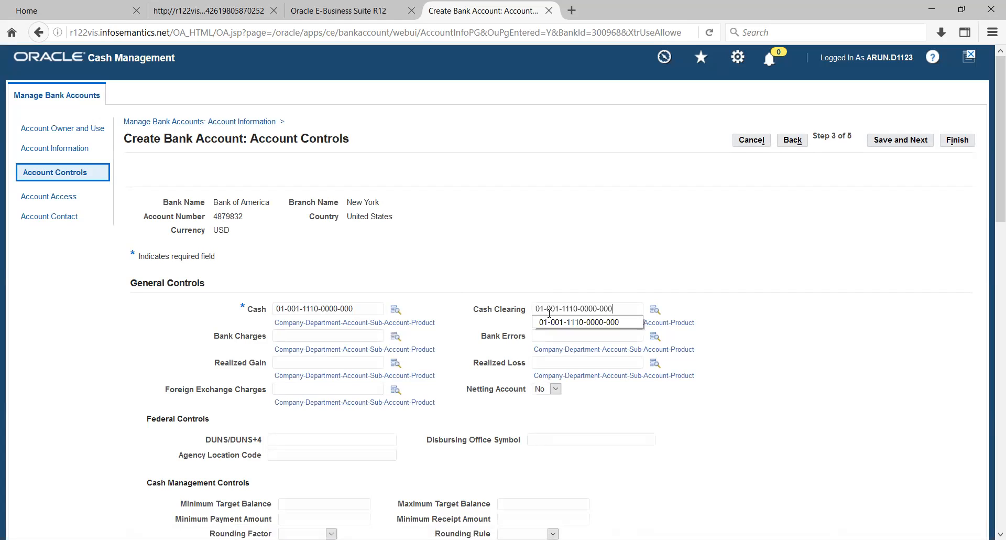
click(894, 141)
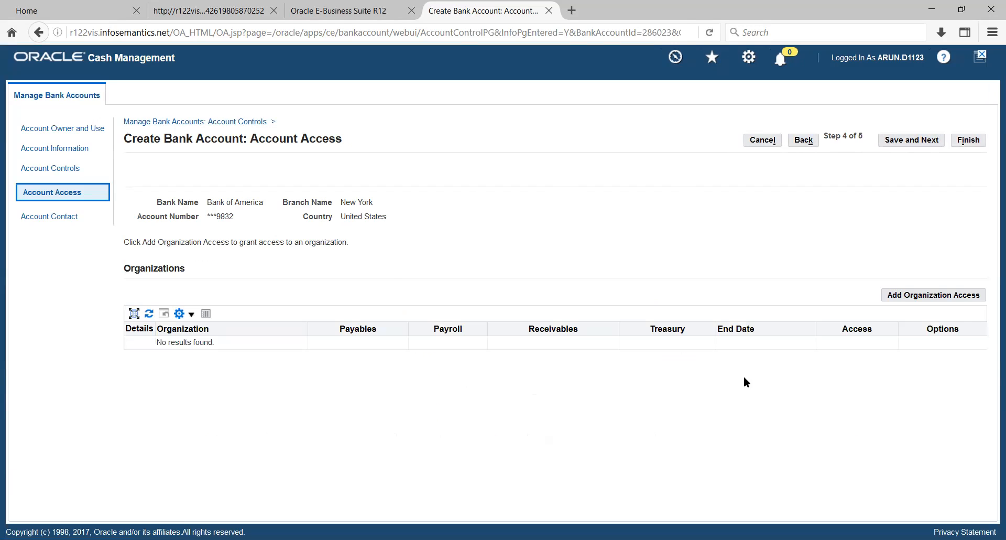
Grant Vision Operations access to the account for Payables and Receivables use, then save.
click(947, 297)
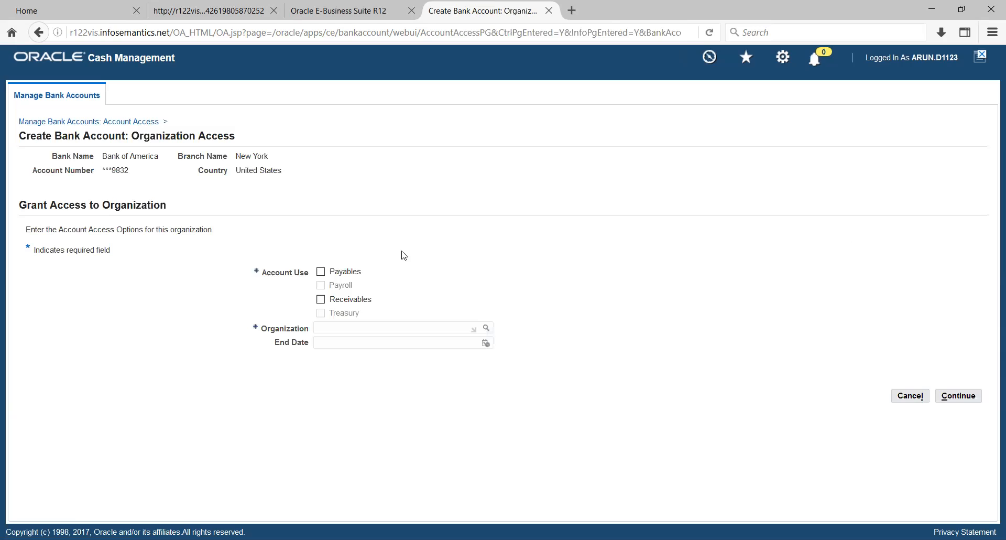
click(321, 271)
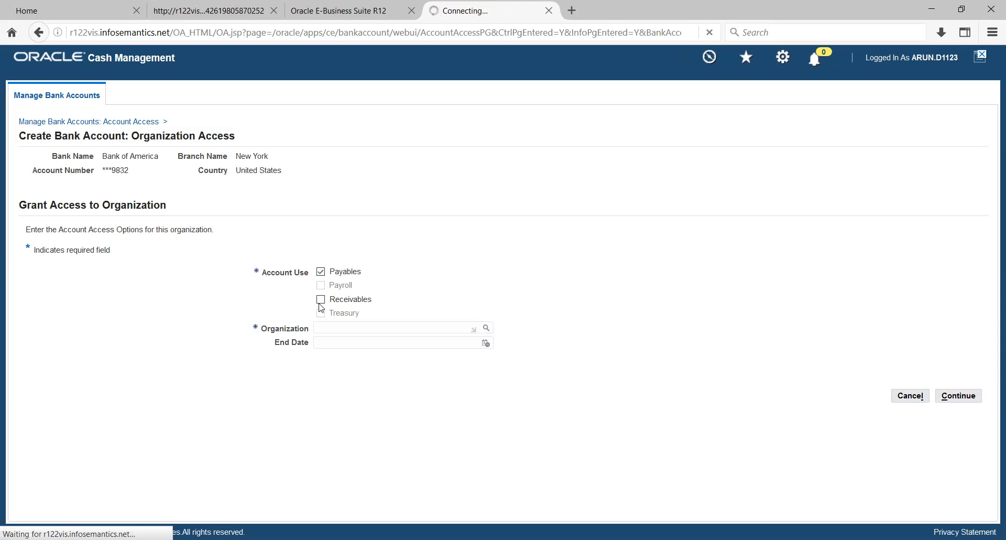
click(321, 300)
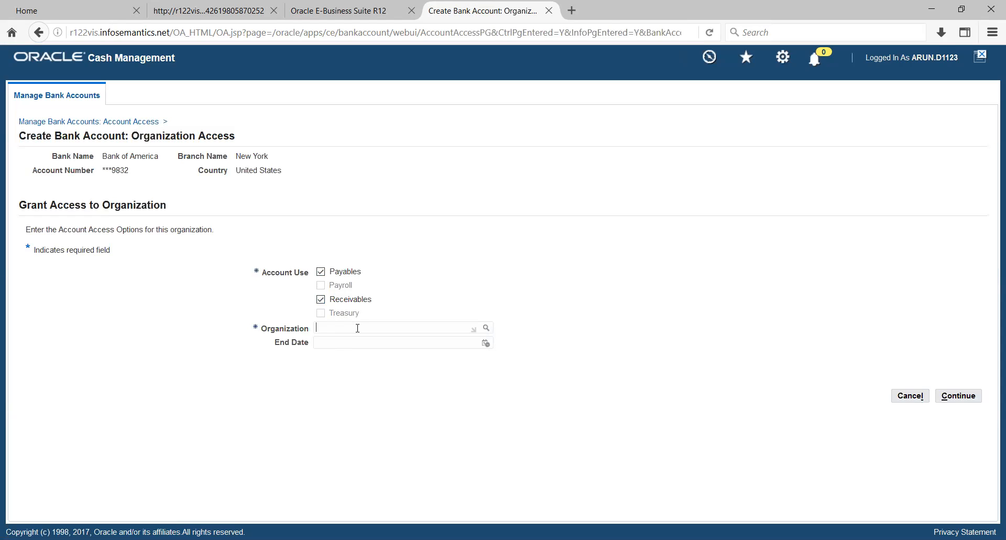
click(357, 328)
text(VISION OPER)
key(Tab)
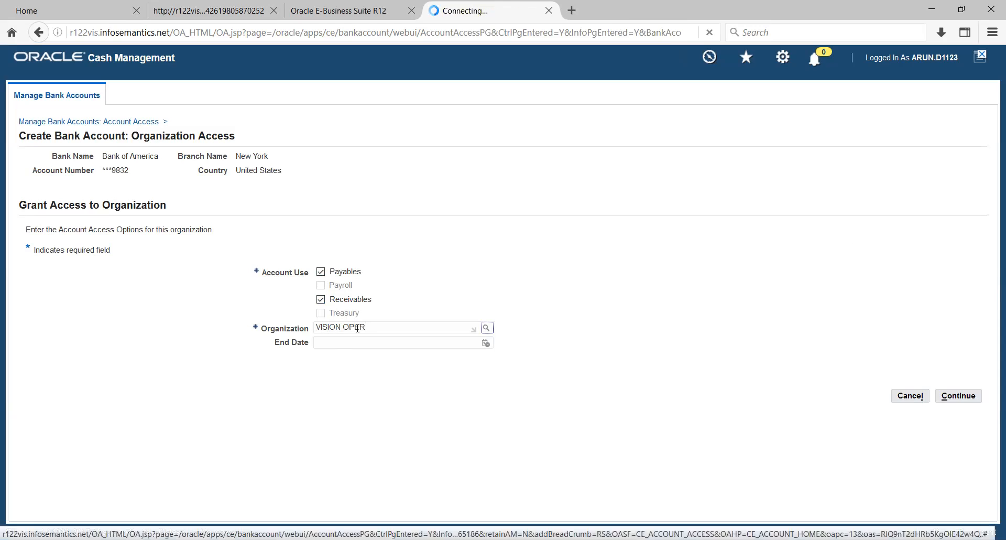
click(962, 396)
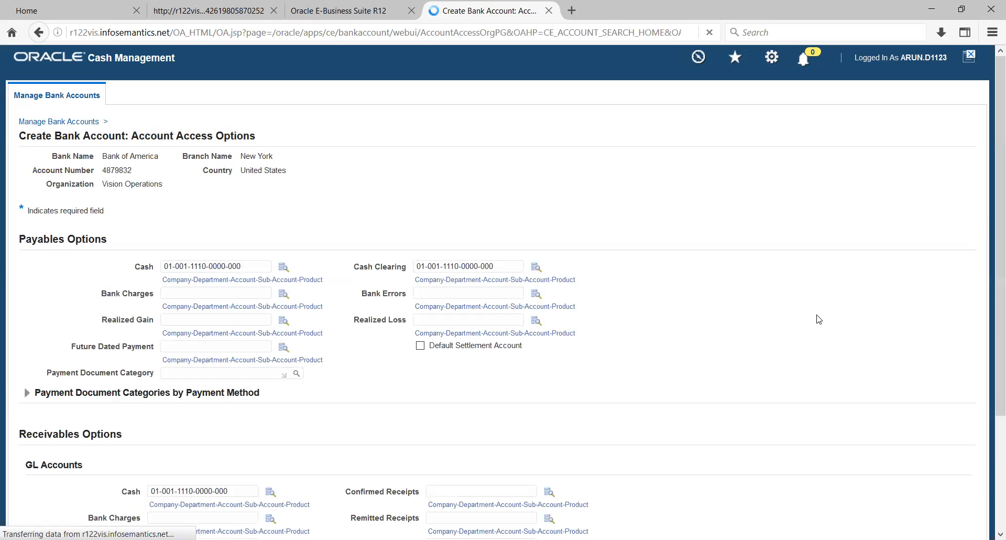
scroll(985, 289, down, 5)
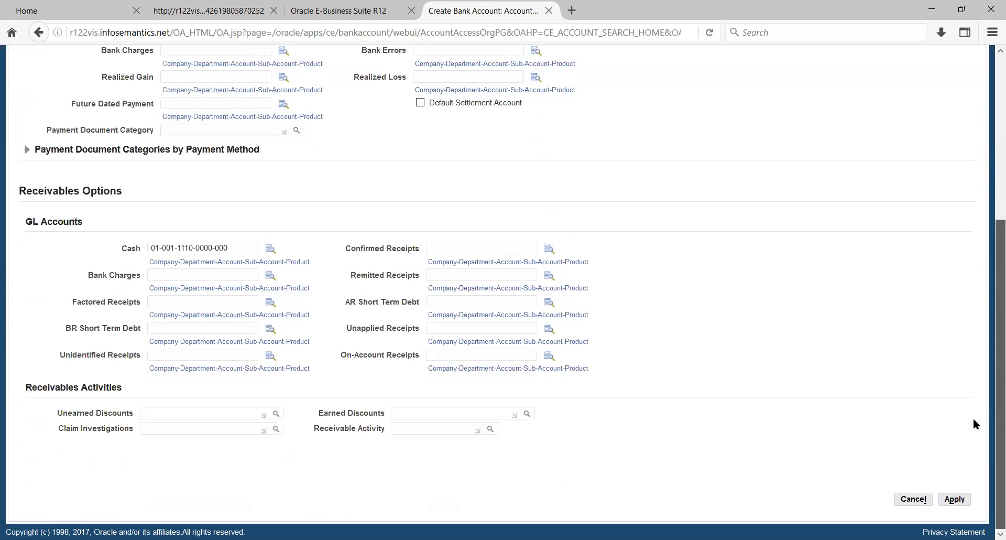
click(954, 501)
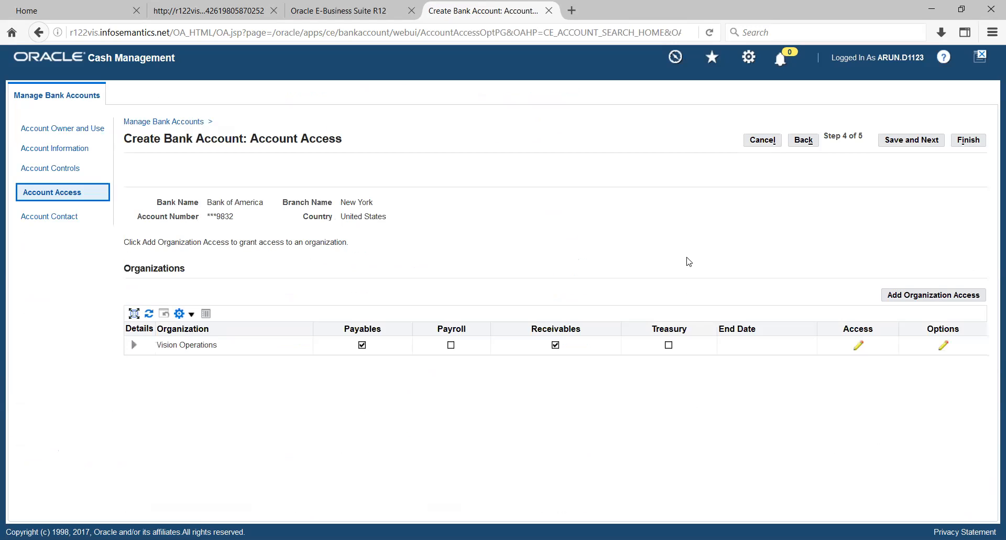
click(917, 147)
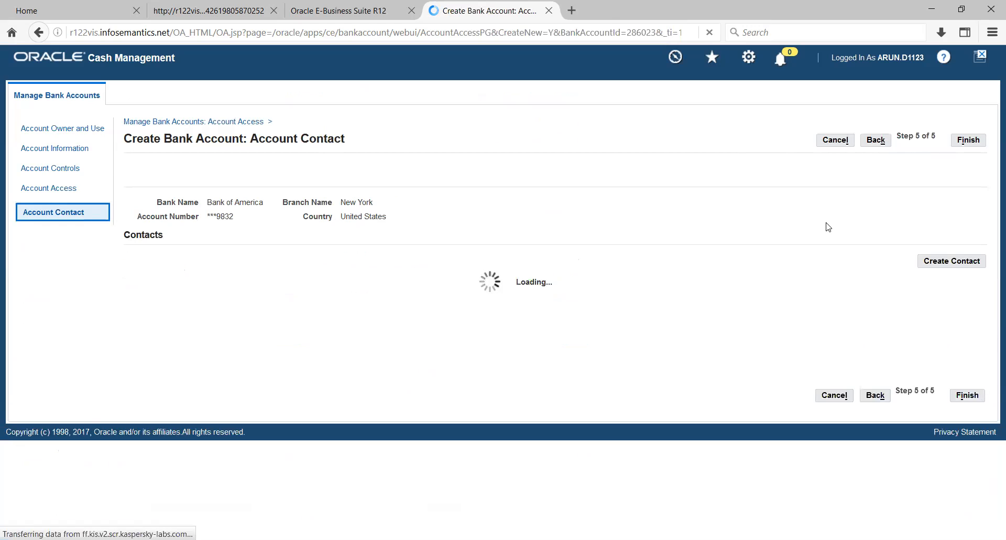
Finish creating BOA-9291 and select it in the Bank Accounts results.
click(973, 143)
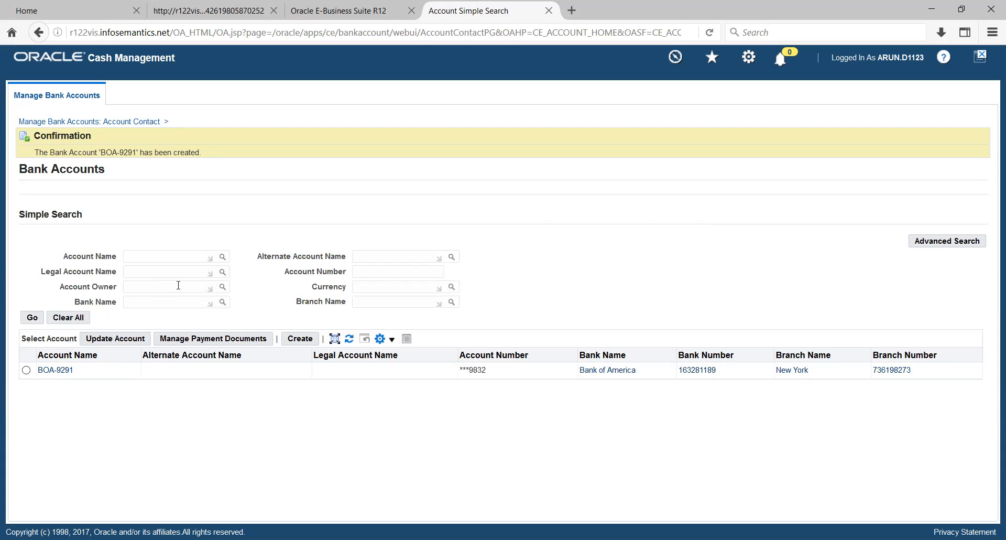
click(26, 371)
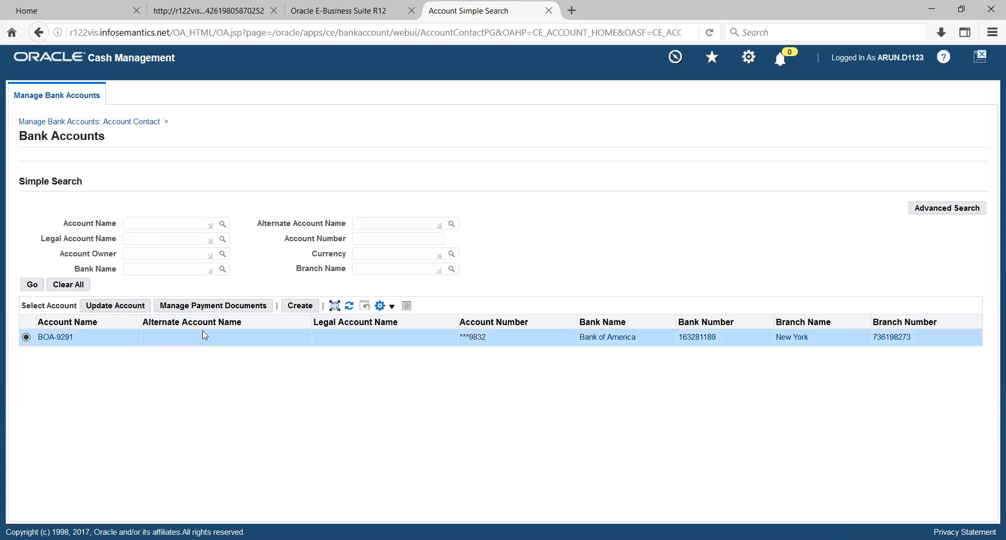
Start a BOA-CHECK payment document for BOA-9291 using Standard Check Format.
click(215, 306)
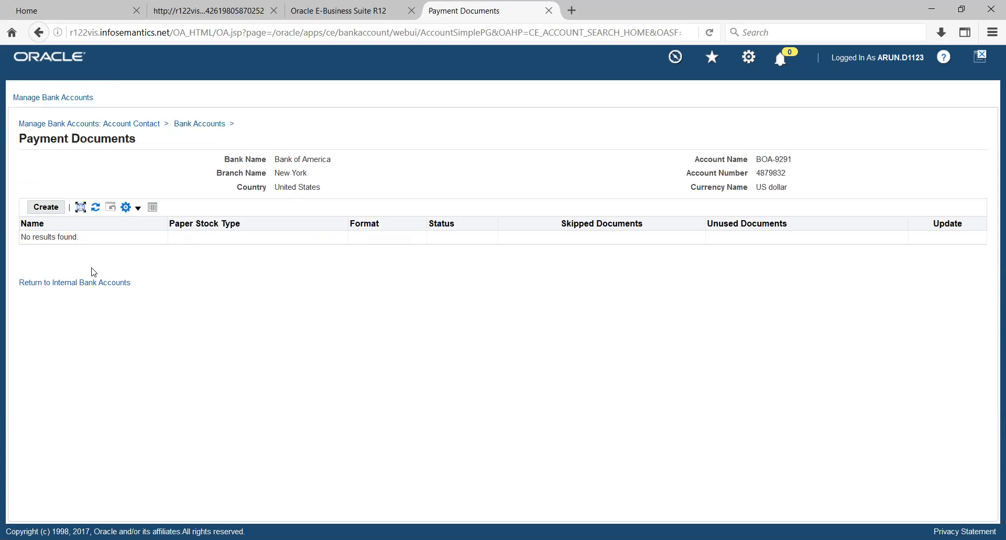
click(51, 211)
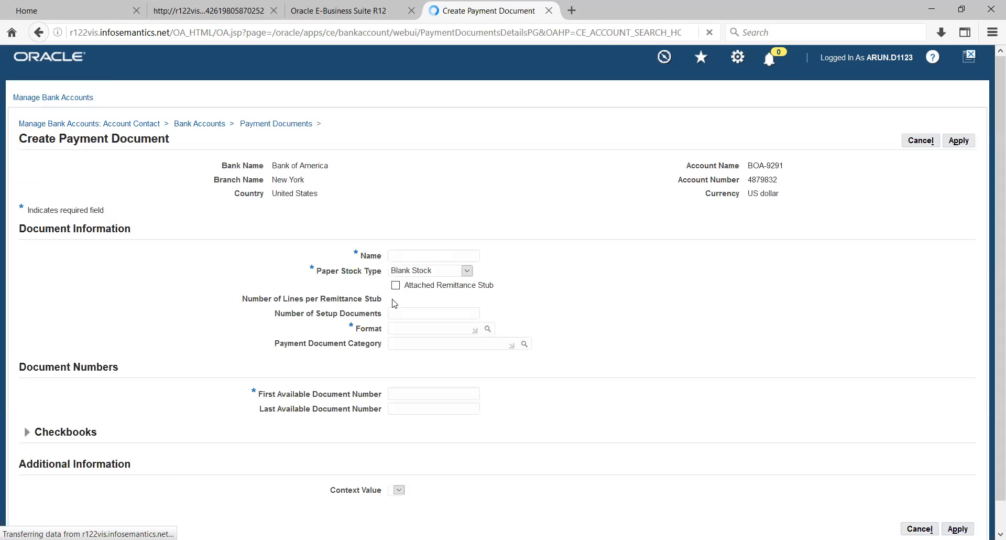
click(396, 257)
text(che)
key(BackSpace)
key(BackSpace)
key(BackSpace)
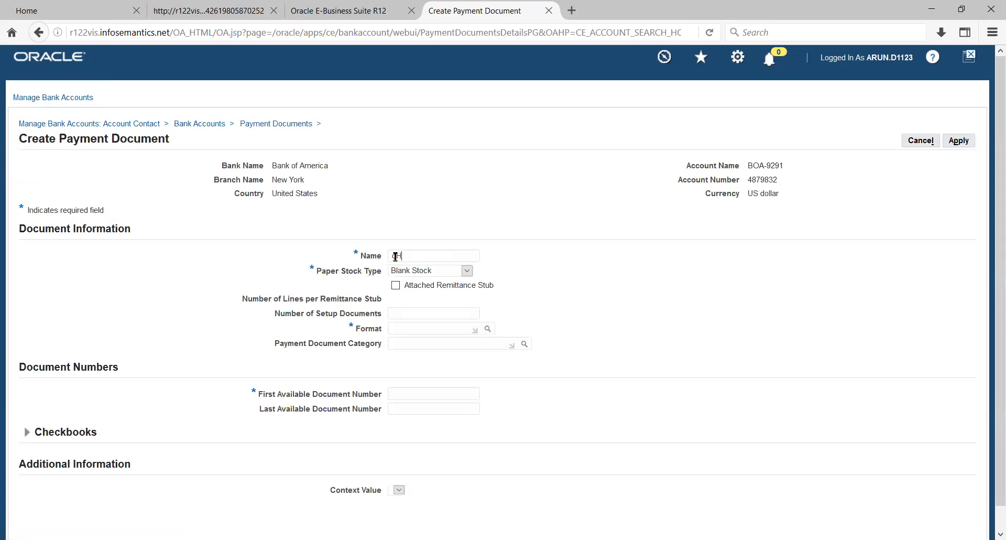
text(BOA-C)
text(CK)
text(STANDARD CH)
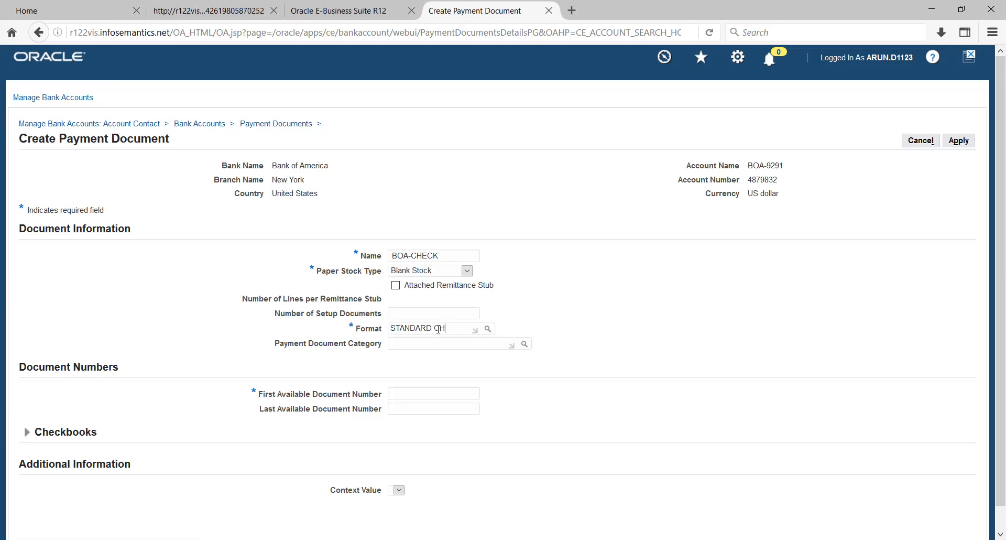
key(Tab)
Set the first document number to 1 and save the payment document.
text(1)
key(Tab)
click(958, 140)
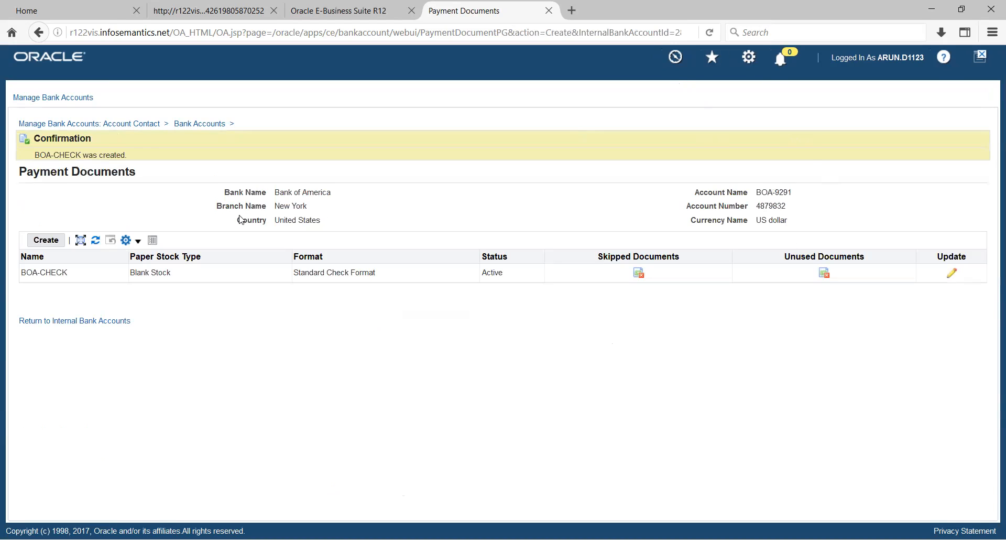
click(60, 102)
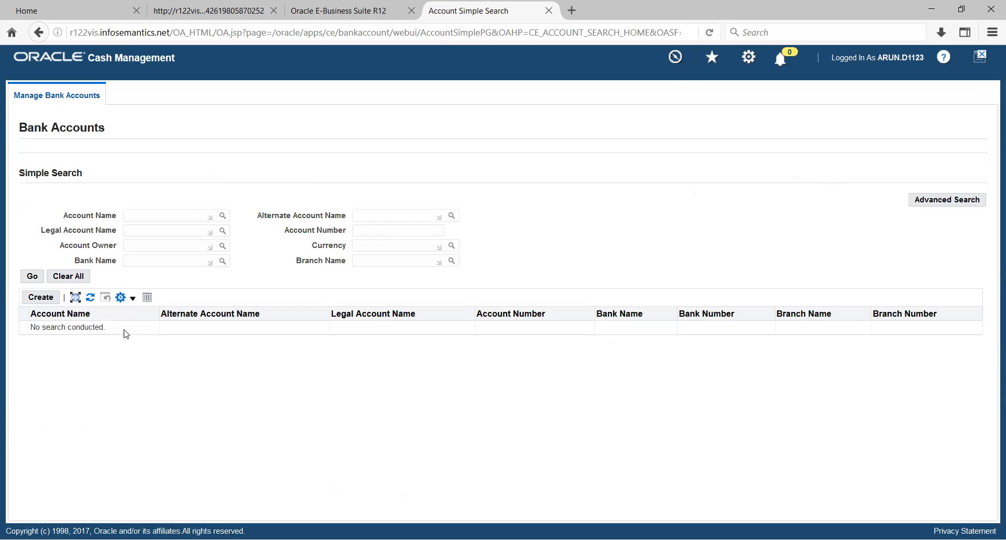
Start a new bank account with United States as the country.
click(50, 306)
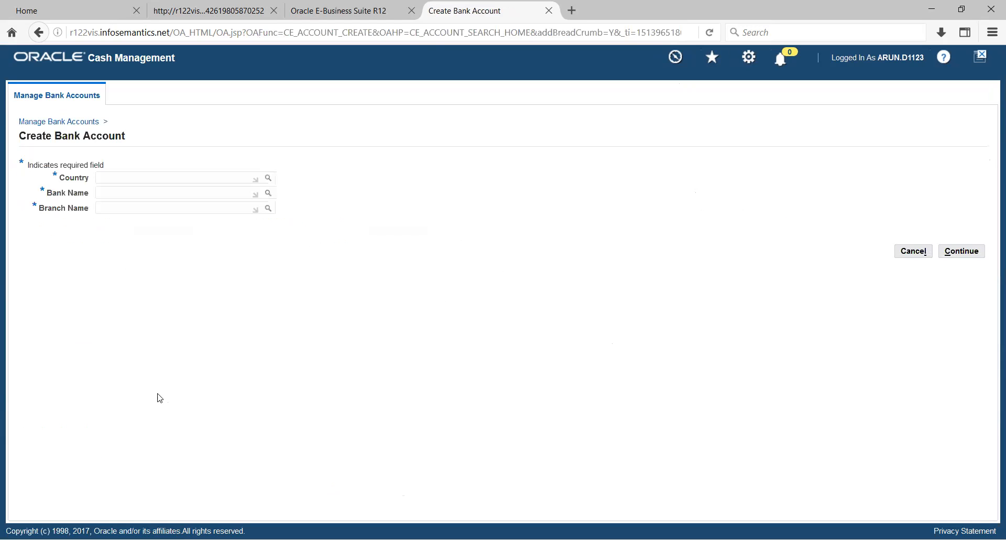
click(171, 176)
text(UNITED)
key(Tab)
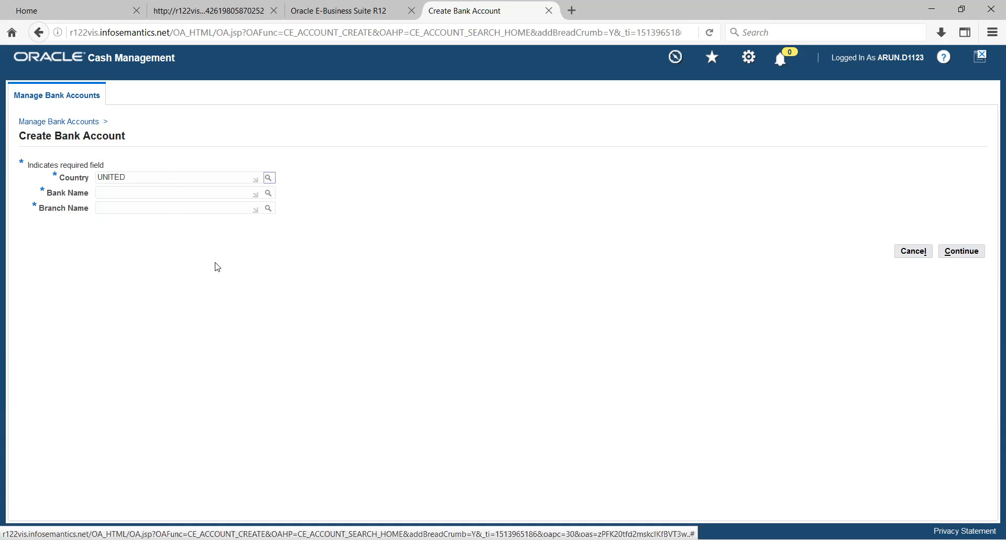
key(Return)
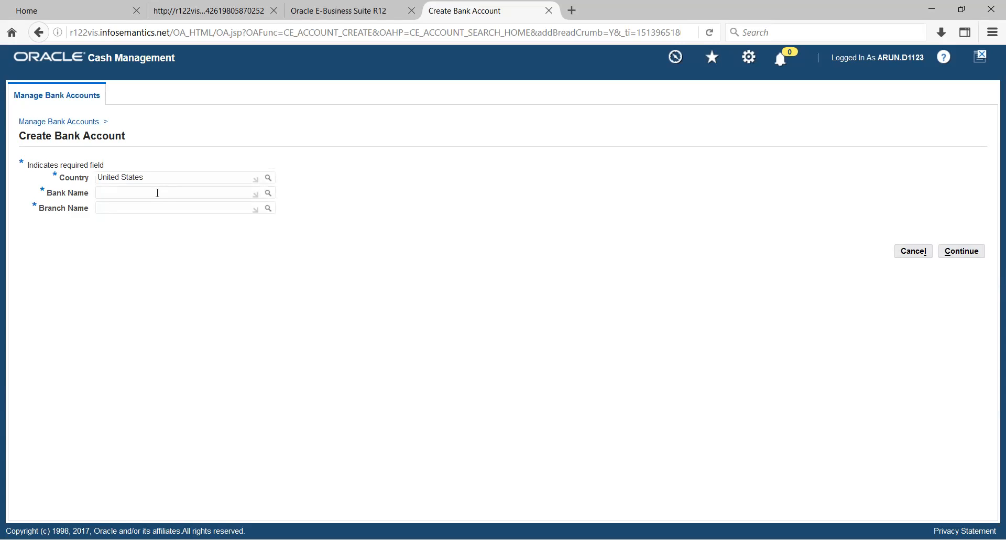
Choose American Bank as the bank and bring up its branch choices.
text(AMER)
key(Tab)
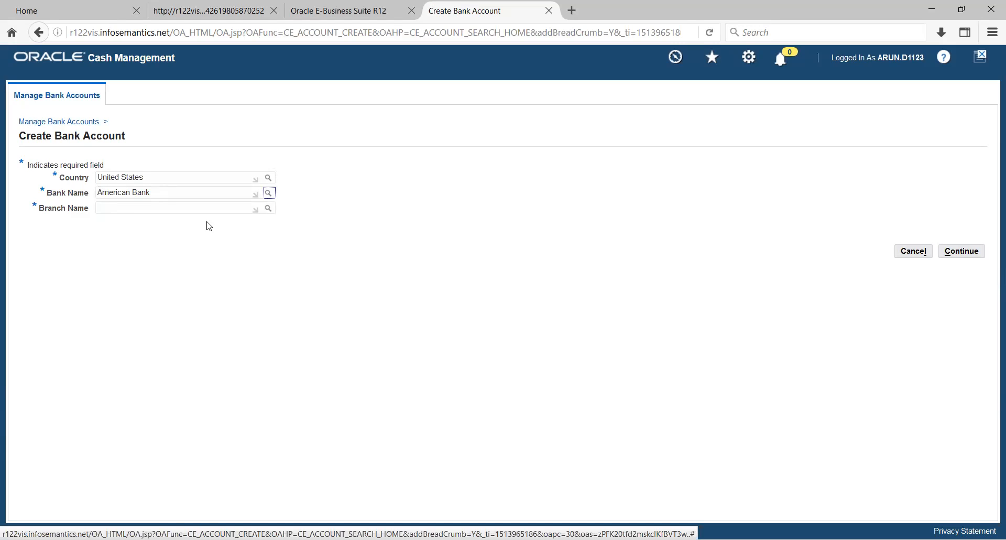
click(268, 209)
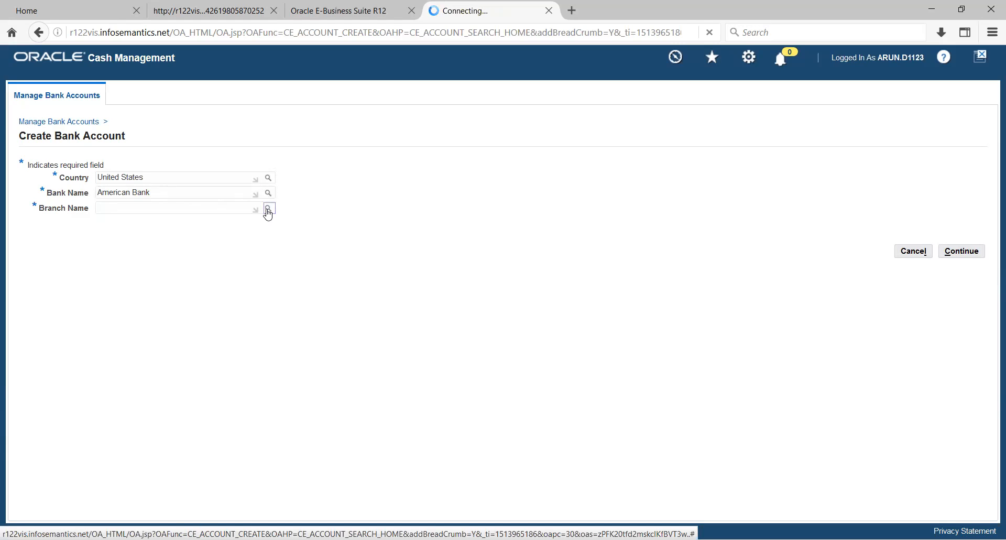
click(268, 209)
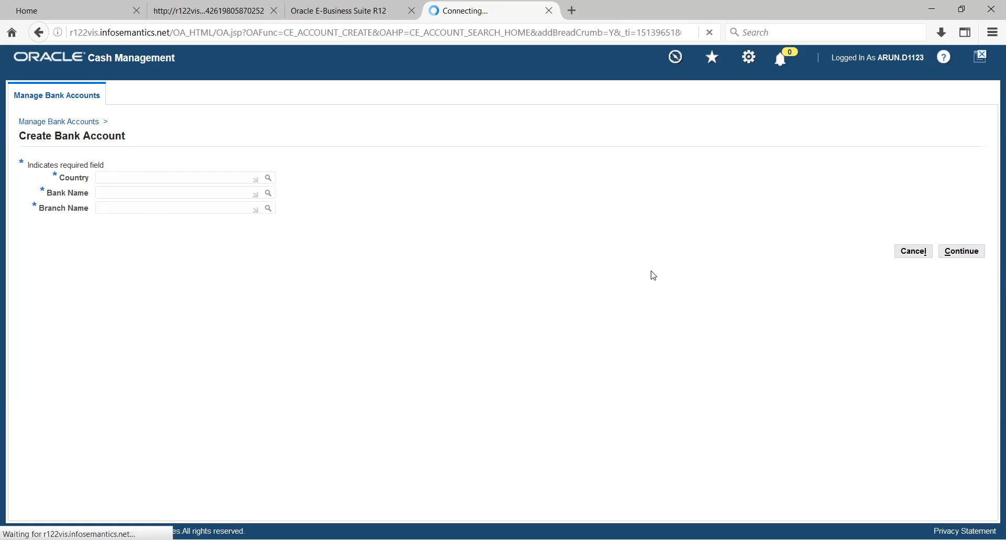
Make Vision Operations owner of the American Bank account for Payables and Receivables use.
click(963, 251)
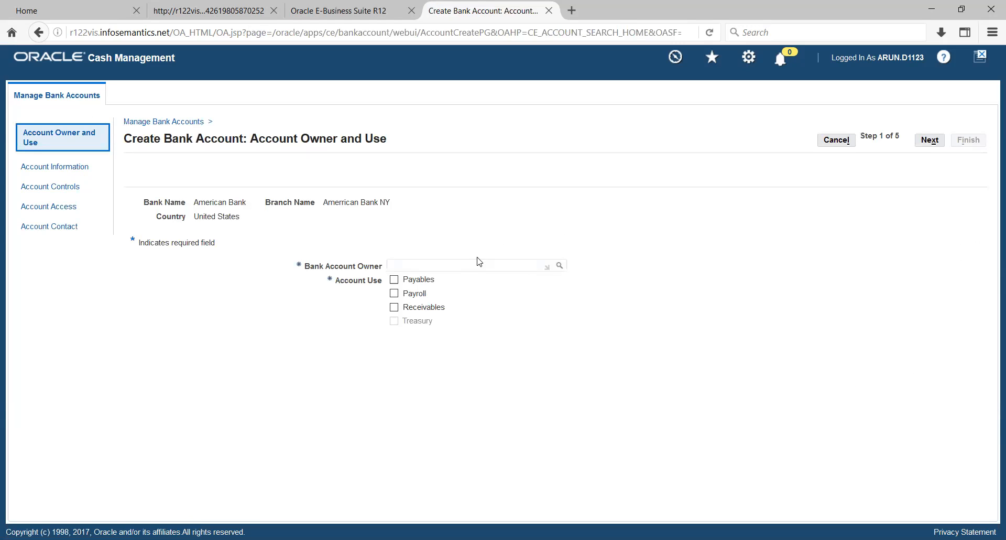
text(VISION OP)
key(Tab)
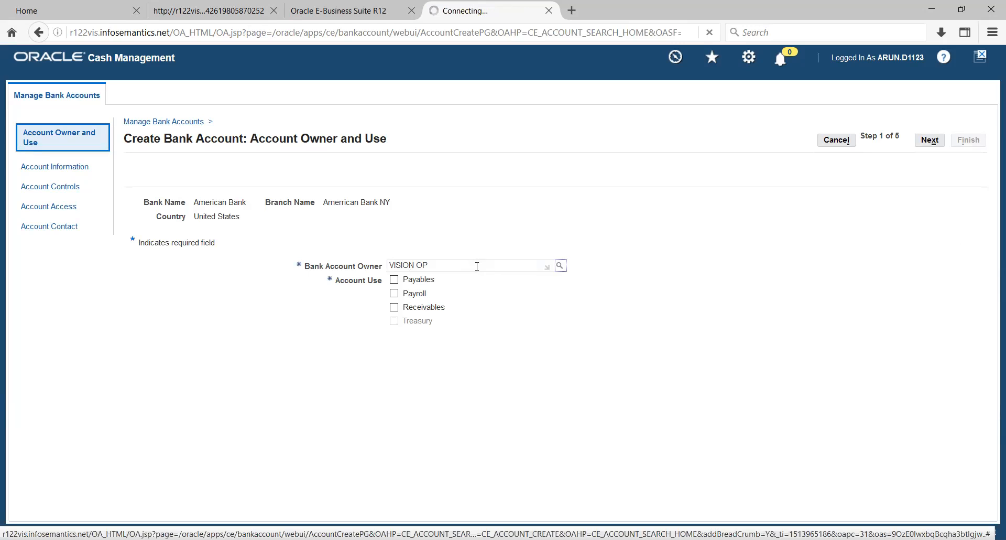
click(394, 280)
click(394, 308)
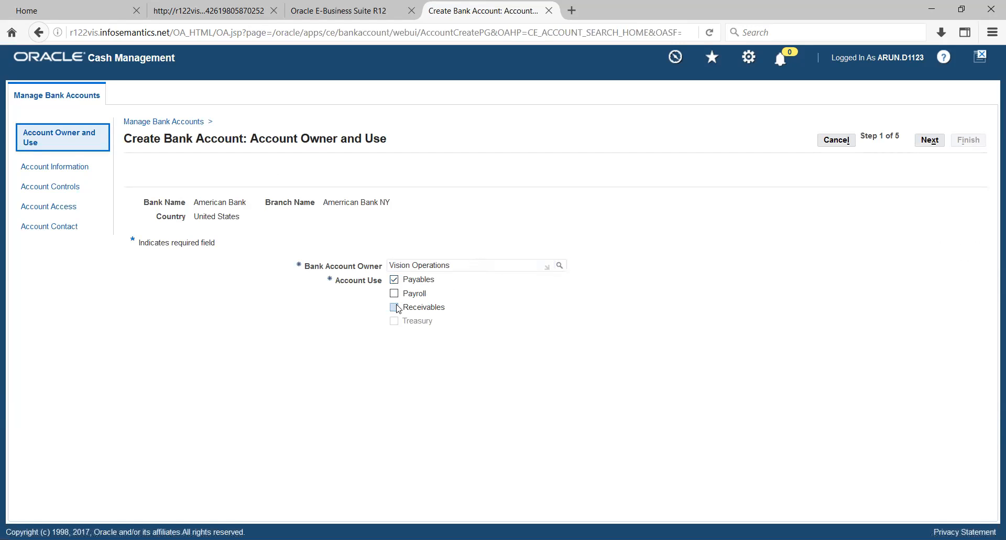
click(929, 142)
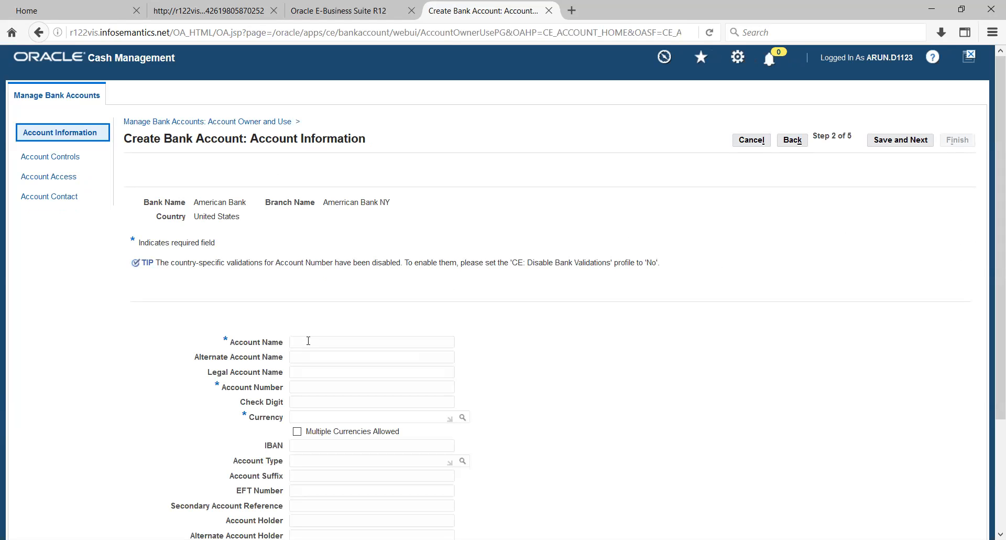
Save account AMEX-9091 with its account number, USD currency and multiple currencies allowed.
click(309, 341)
key(Tab)
key(Tab)
key(Tab)
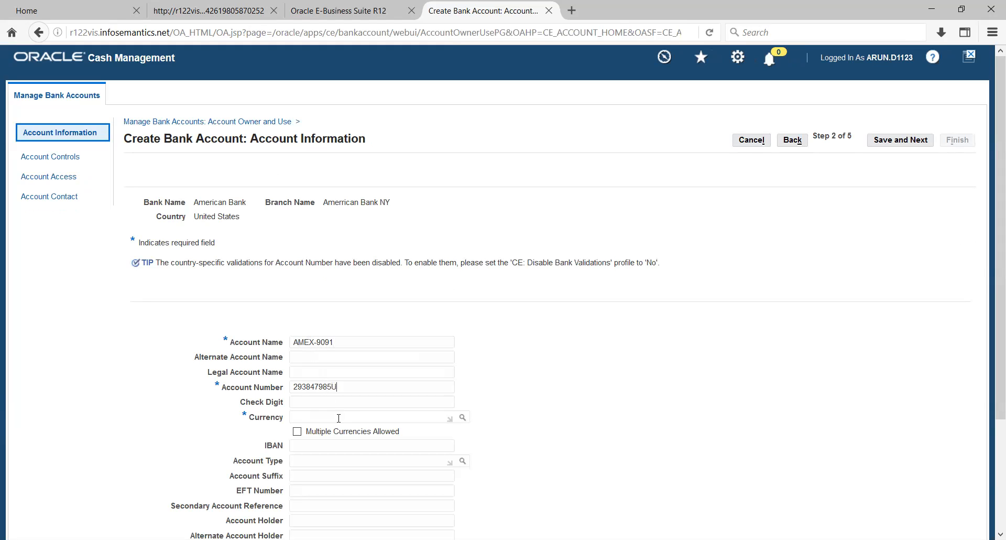
key(BackSpace)
key(BackSpace)
key(BackSpace)
key(Tab)
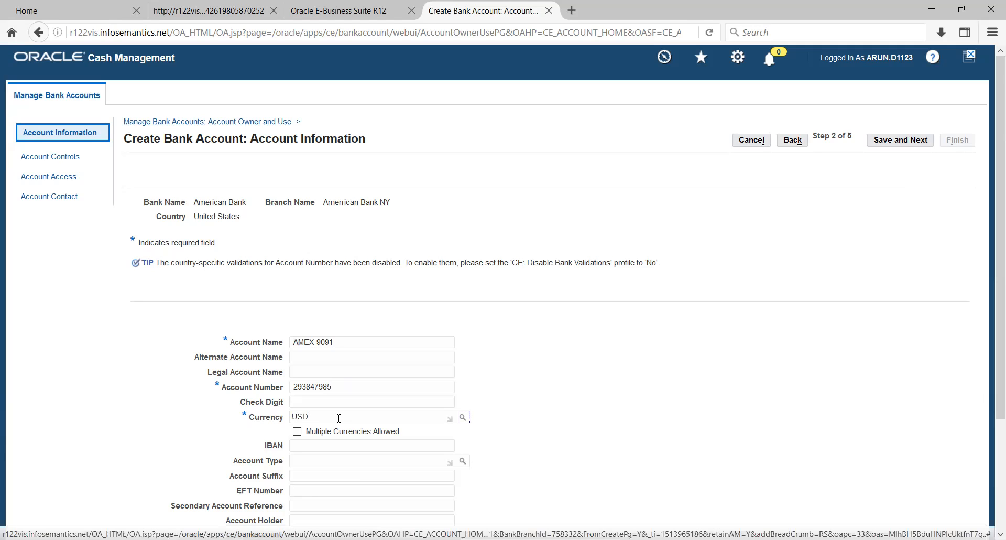
click(297, 433)
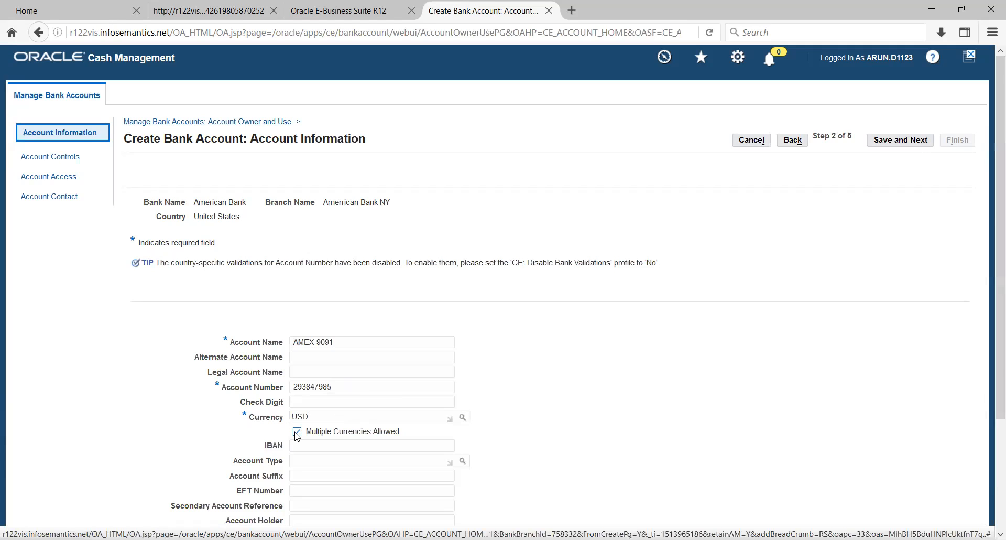
click(907, 141)
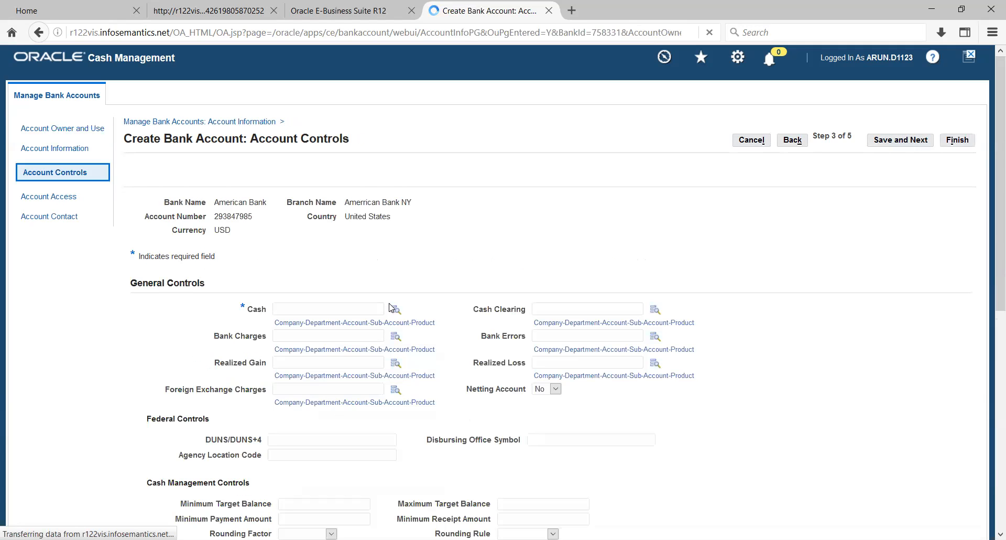
click(352, 309)
text(01-001-1110-0000-000)
key(Tab)
key(Tab)
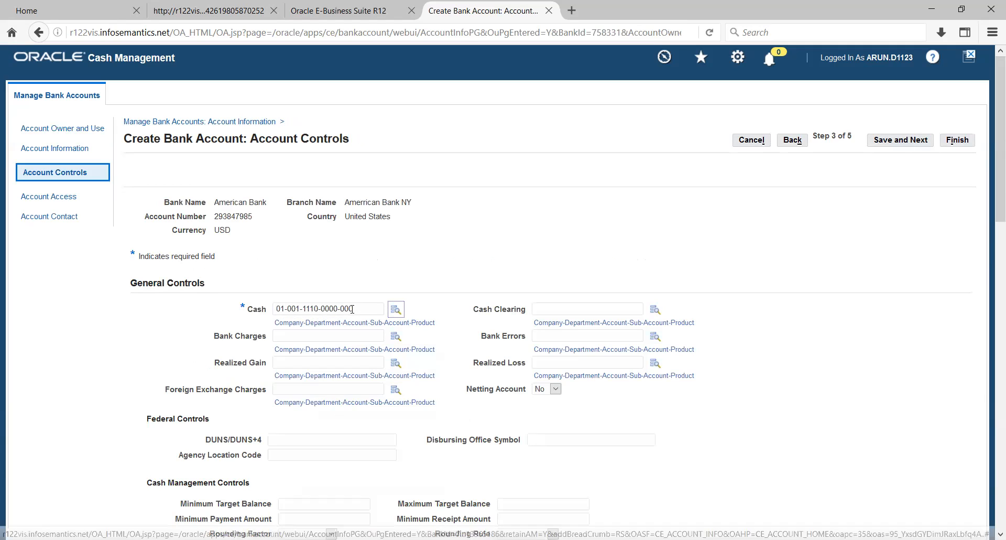
click(571, 310)
key(ctrl+v)
key(Tab)
key(Tab)
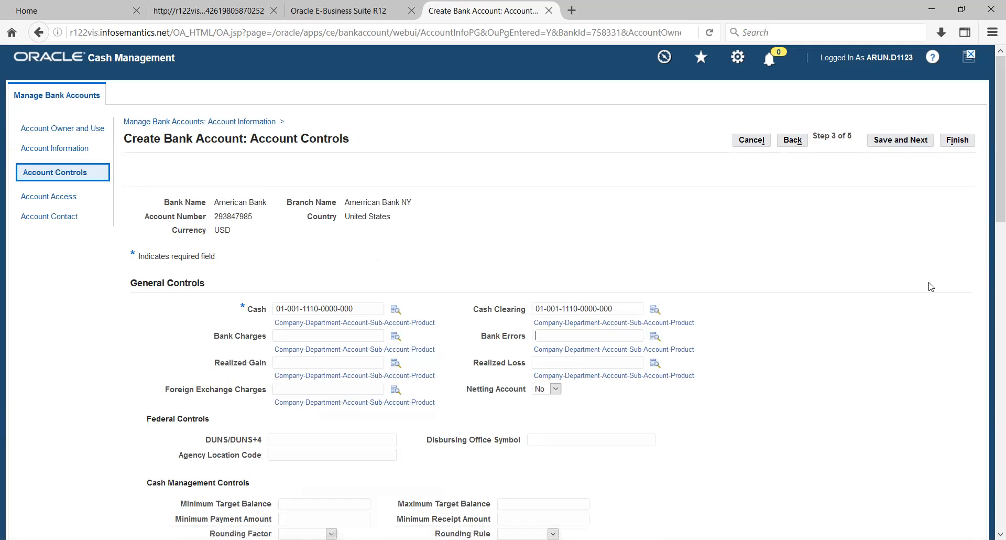
click(899, 140)
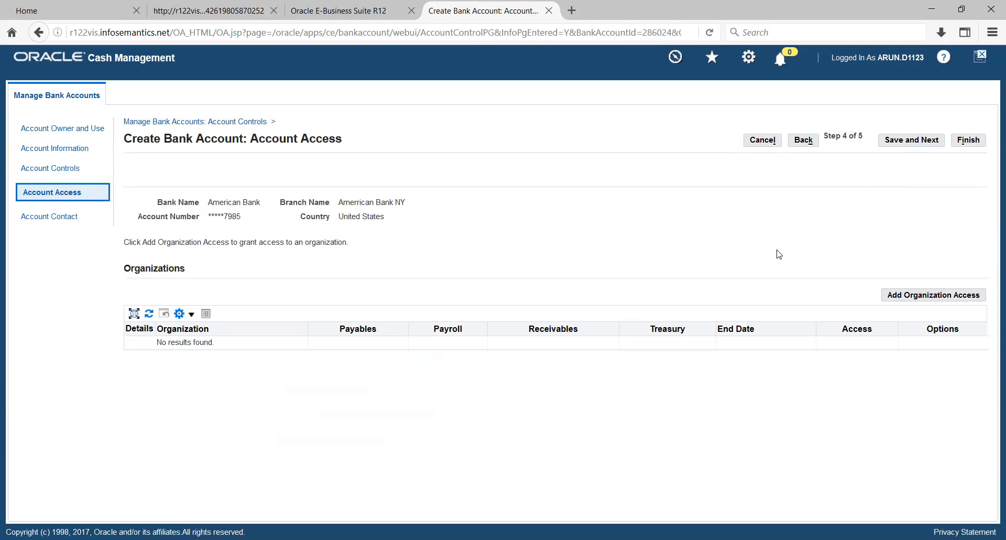
Grant Vision Operations Payables and Receivables access to the new bank account, then save and finish.
click(940, 296)
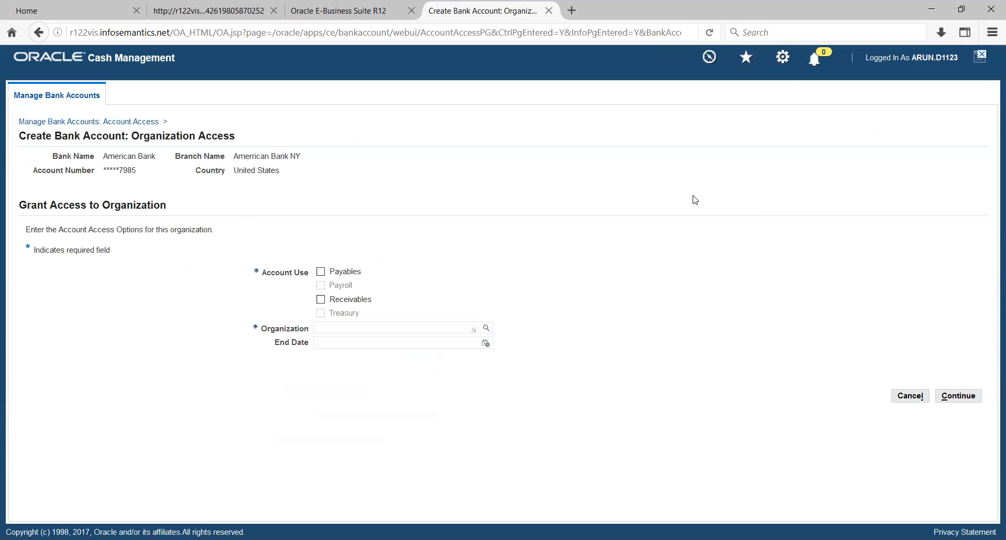
click(320, 272)
click(318, 301)
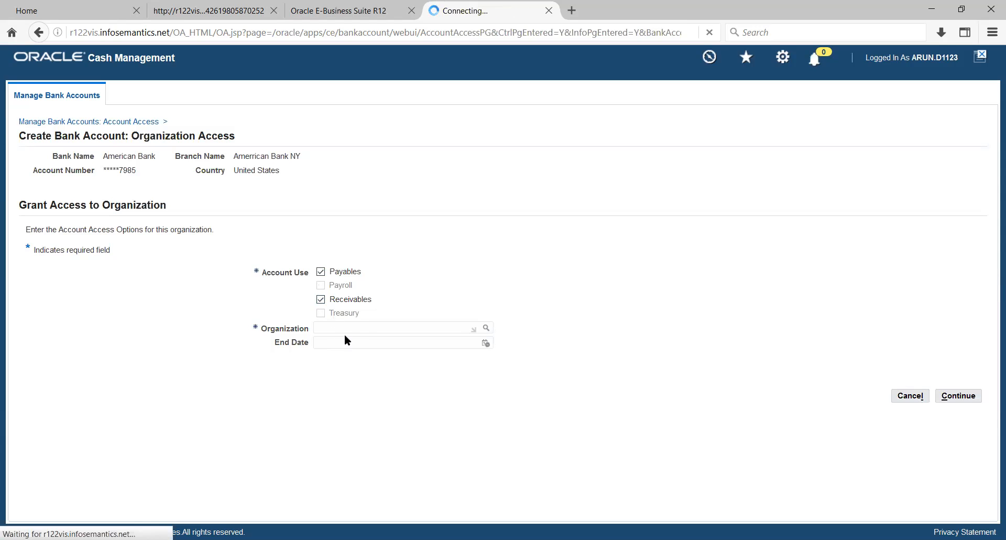
text(VIS)
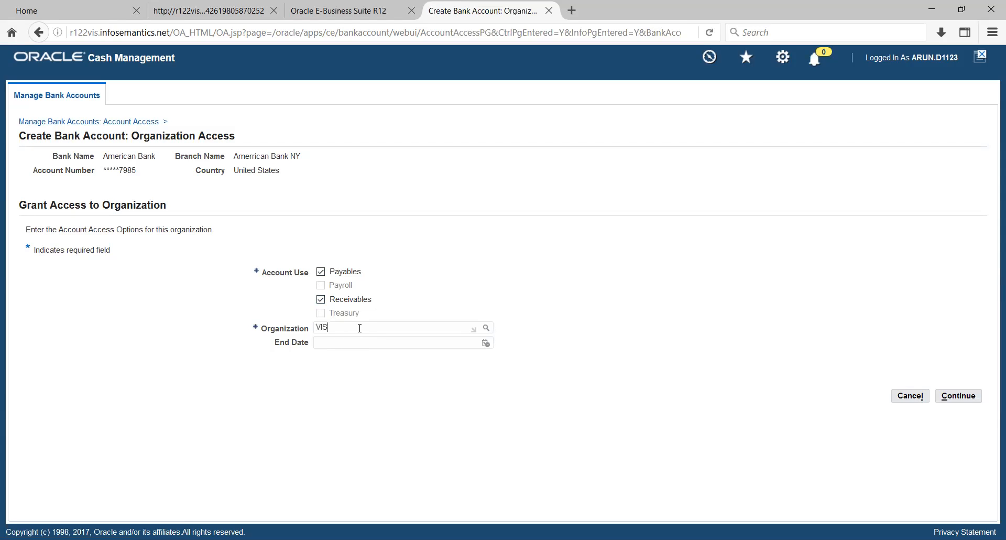
text(ION OP)
key(Tab)
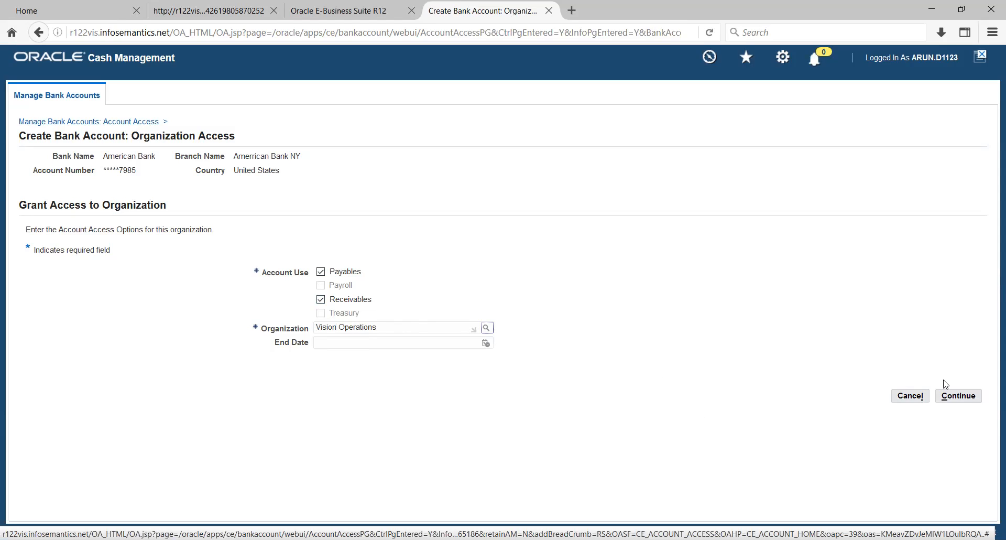
click(955, 397)
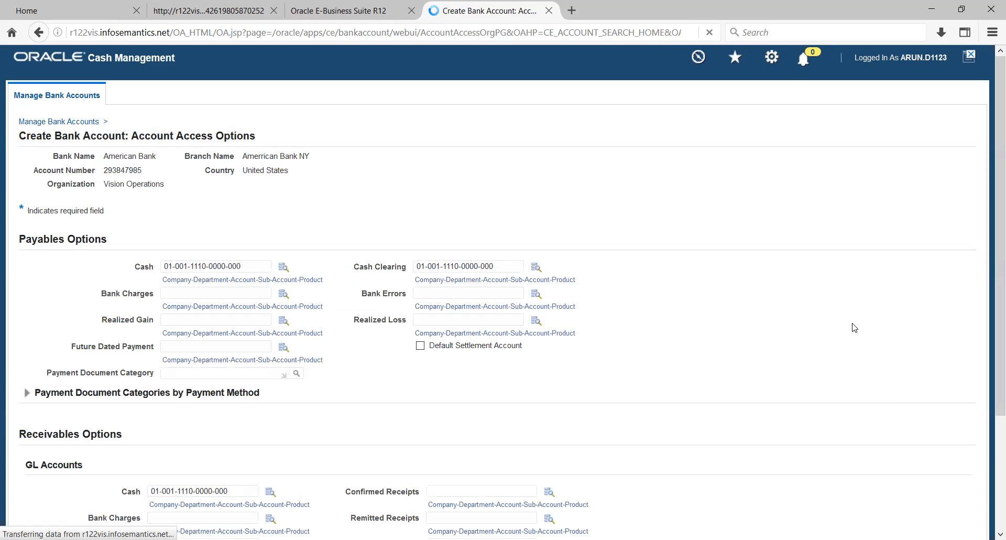
drag(998, 157, 998, 356)
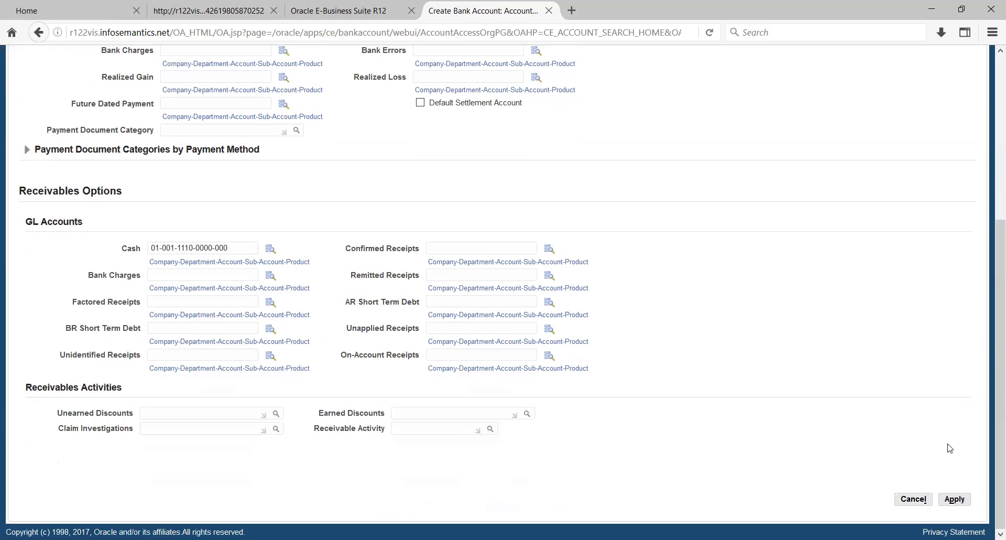
click(952, 500)
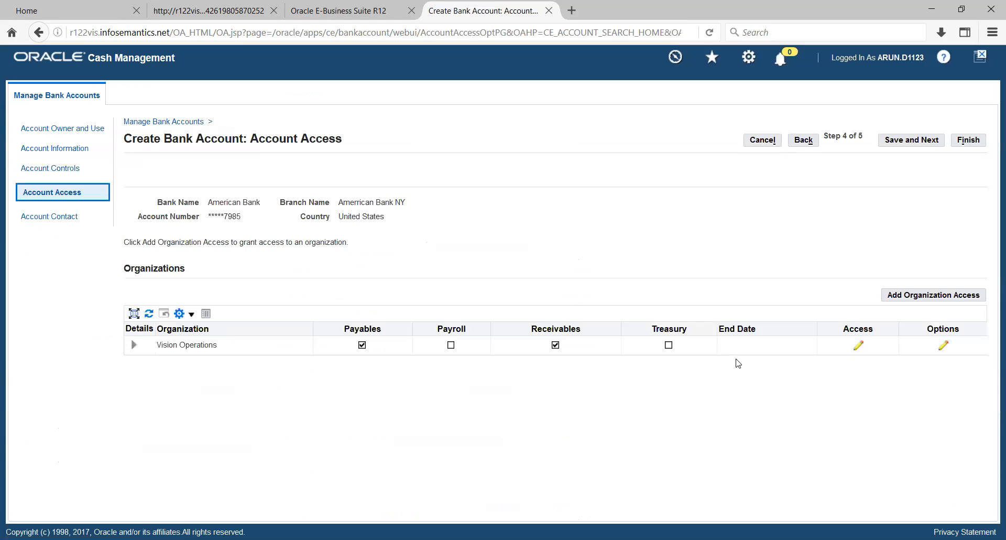
click(921, 141)
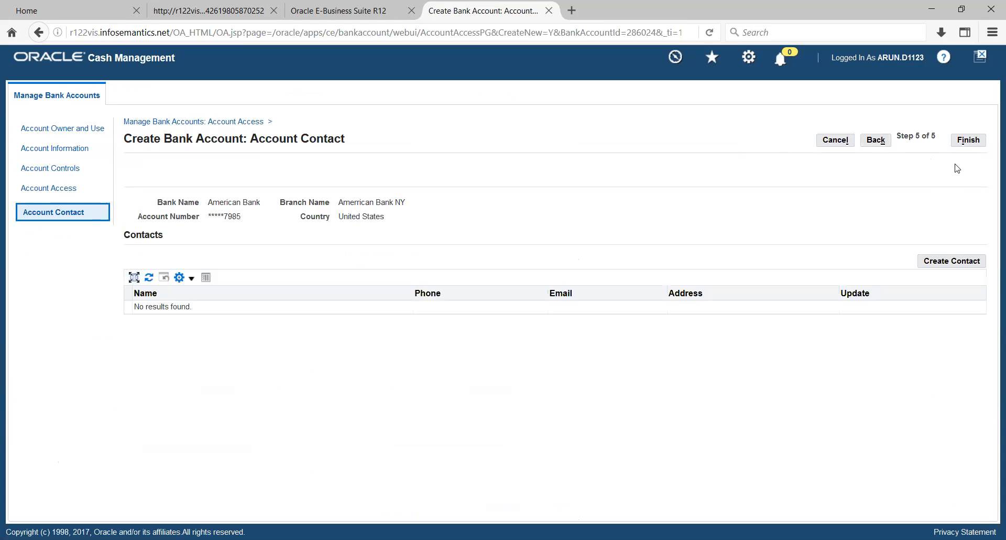
click(967, 150)
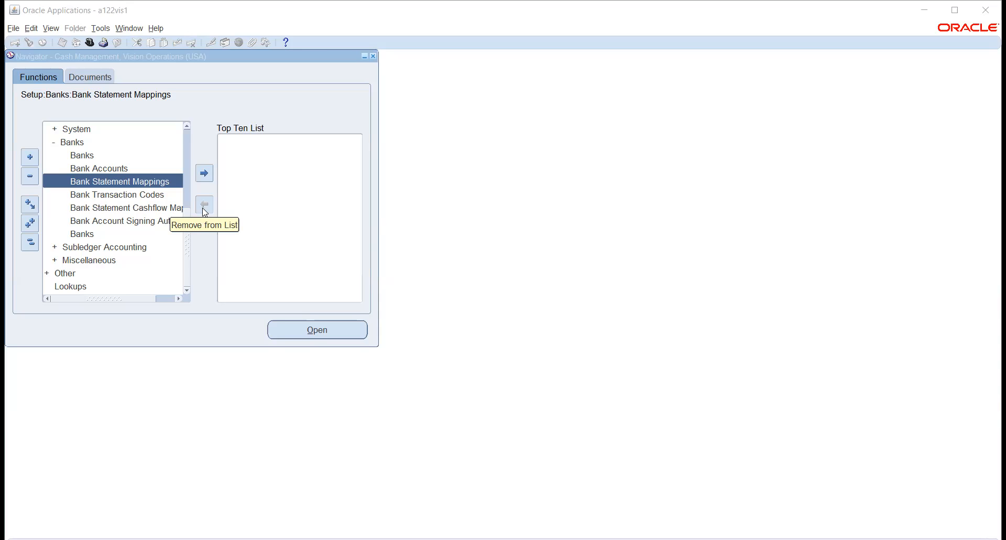
Open the Bank Statement Mappings setup and load the SWIFT940 mapping template.
click(304, 329)
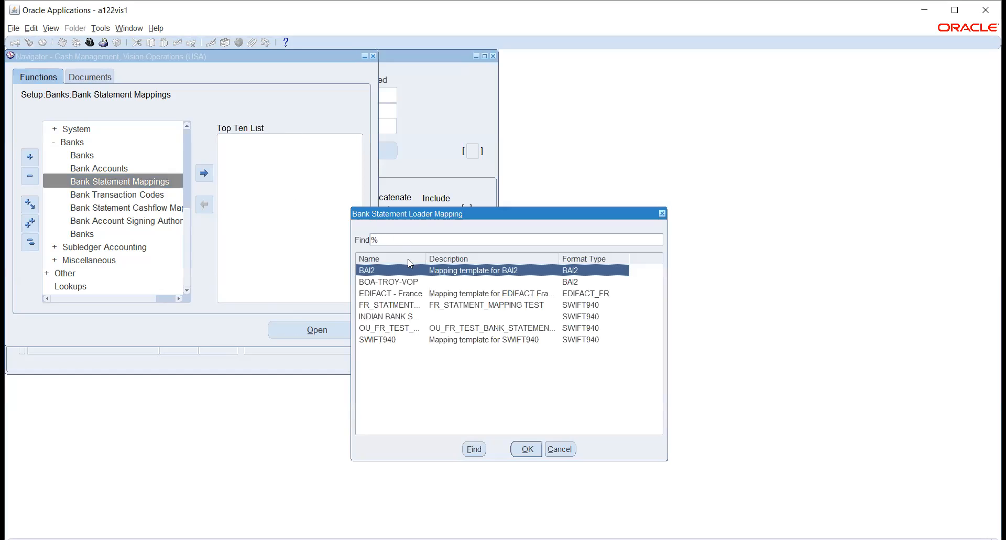
click(389, 340)
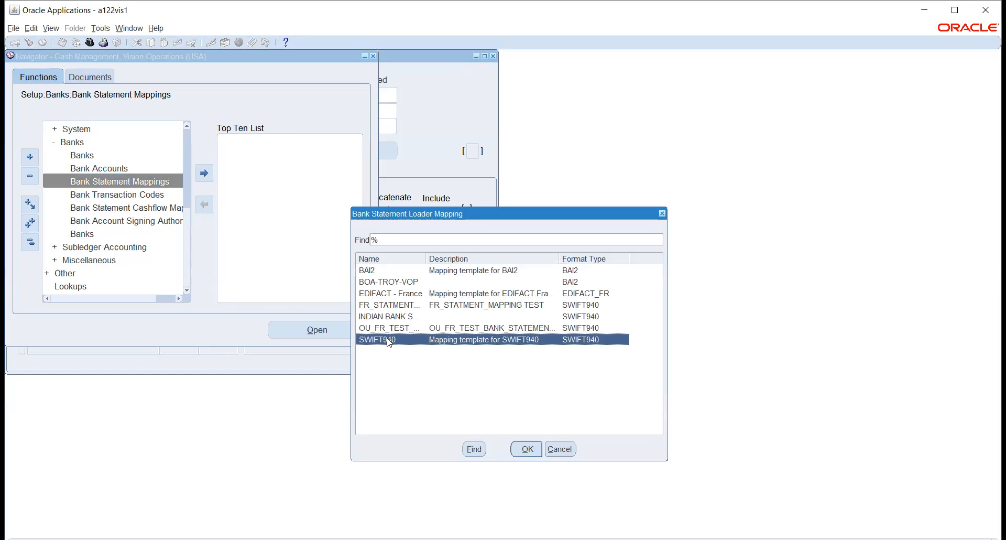
click(526, 449)
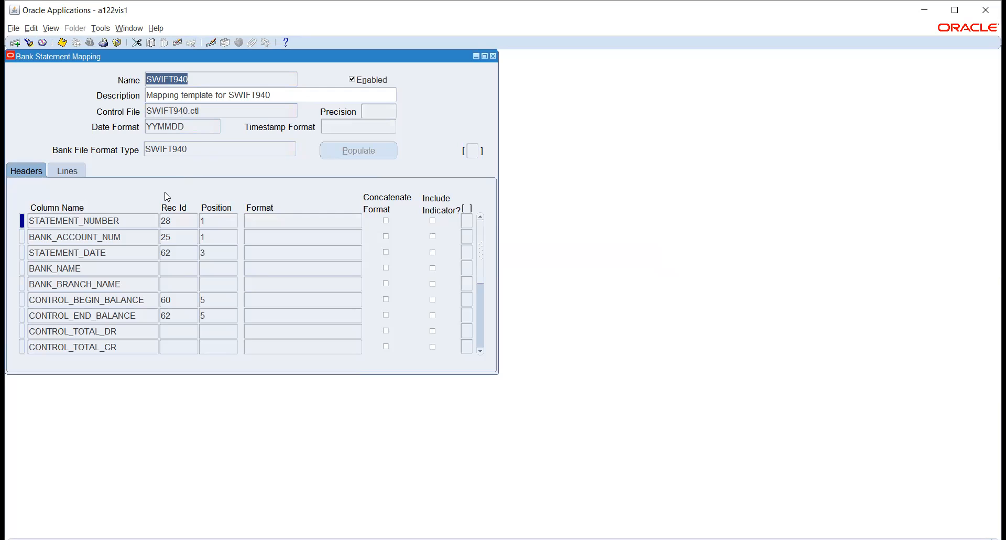
Scroll through the SWIFT940 header column mappings with their record ids and positions.
click(79, 222)
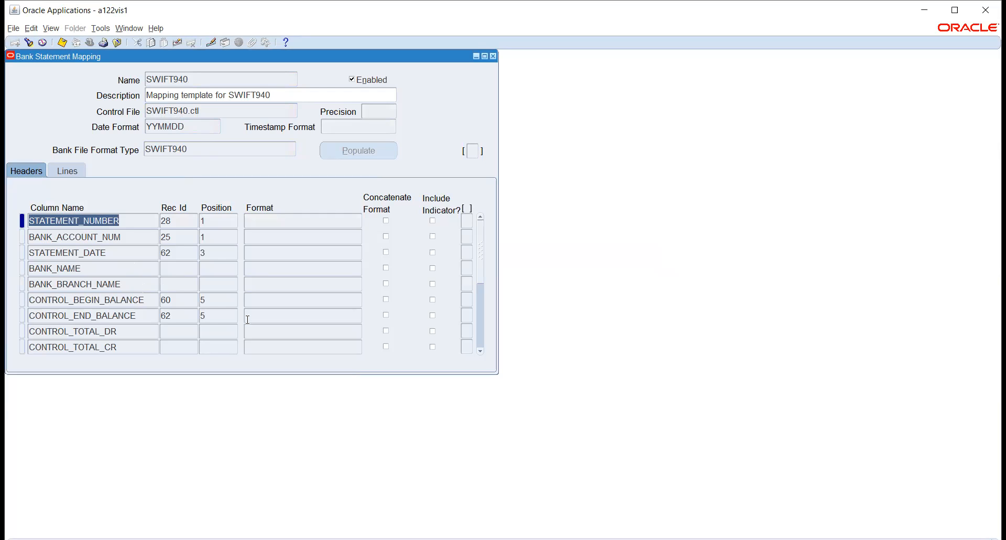
click(481, 350)
click(481, 350)
click(481, 350)
click(481, 350)
click(481, 350)
click(481, 350)
click(479, 350)
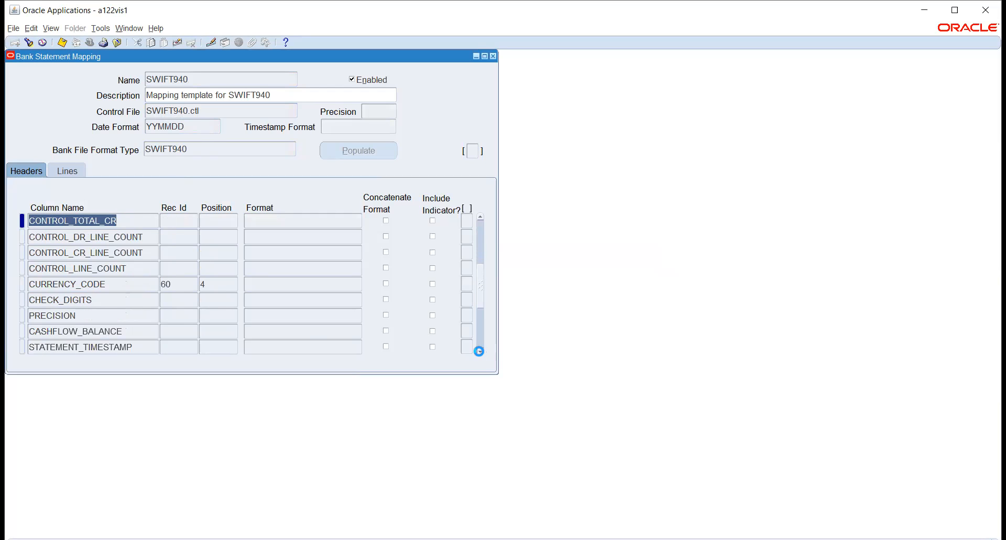
click(479, 351)
click(479, 350)
click(479, 350)
click(480, 350)
click(480, 350)
click(480, 350)
click(480, 350)
click(480, 350)
click(480, 350)
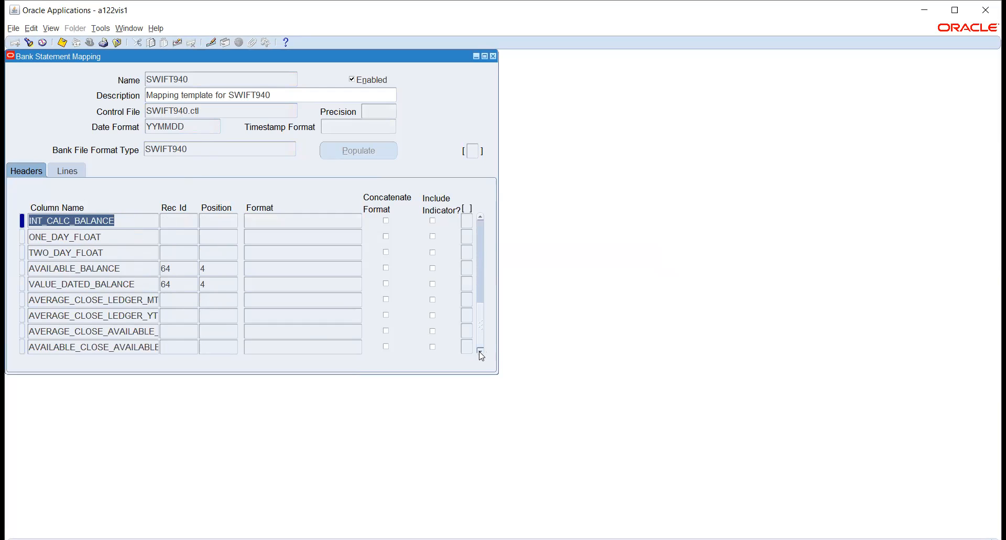
Review the line-level mappings, such as TRX_DATE at 61/1, then close the mapping form.
click(67, 171)
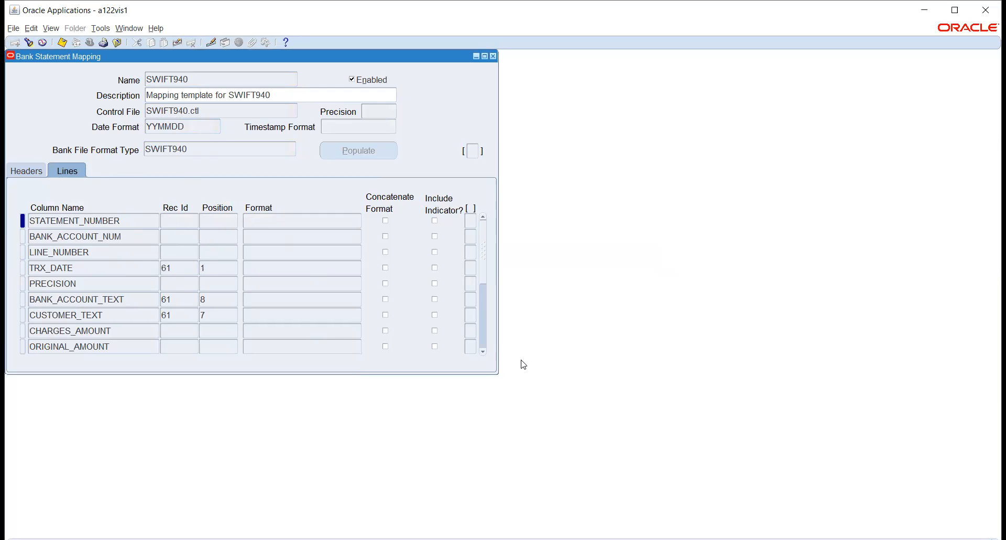
click(483, 351)
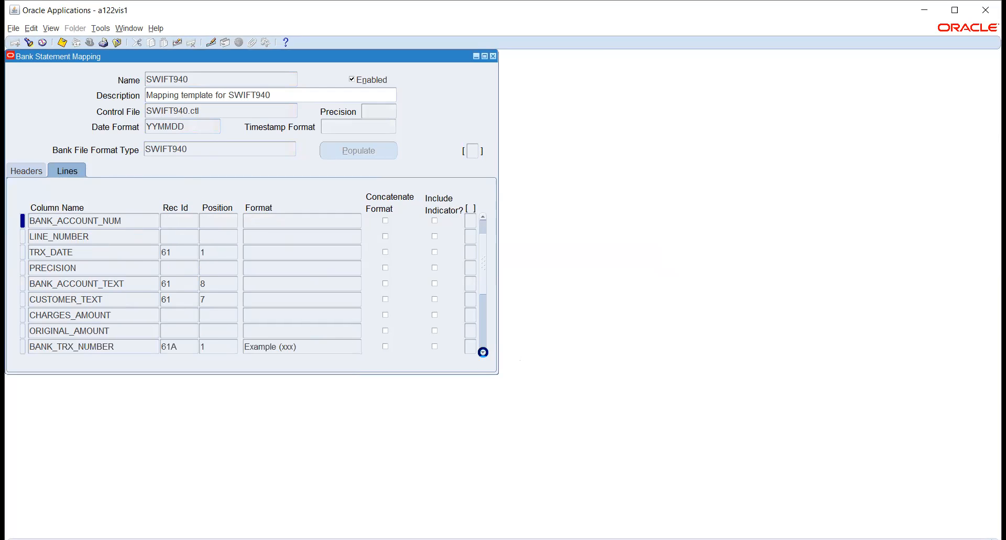
click(483, 351)
click(483, 351)
click(482, 351)
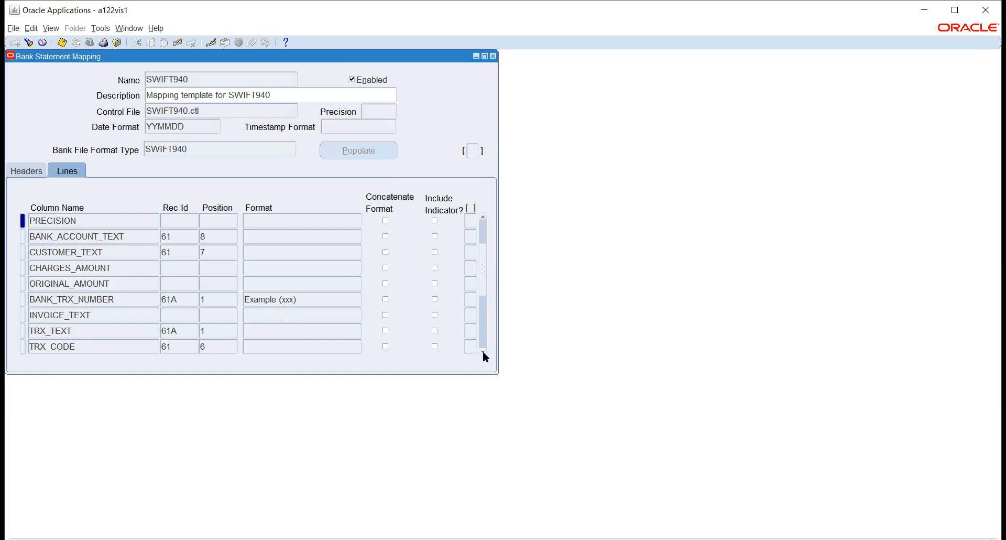
click(483, 351)
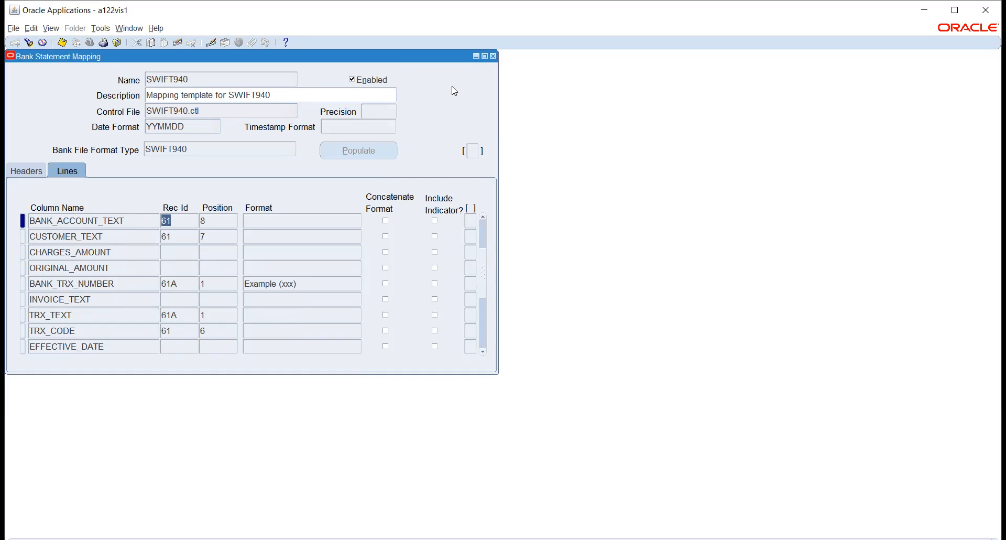
click(495, 56)
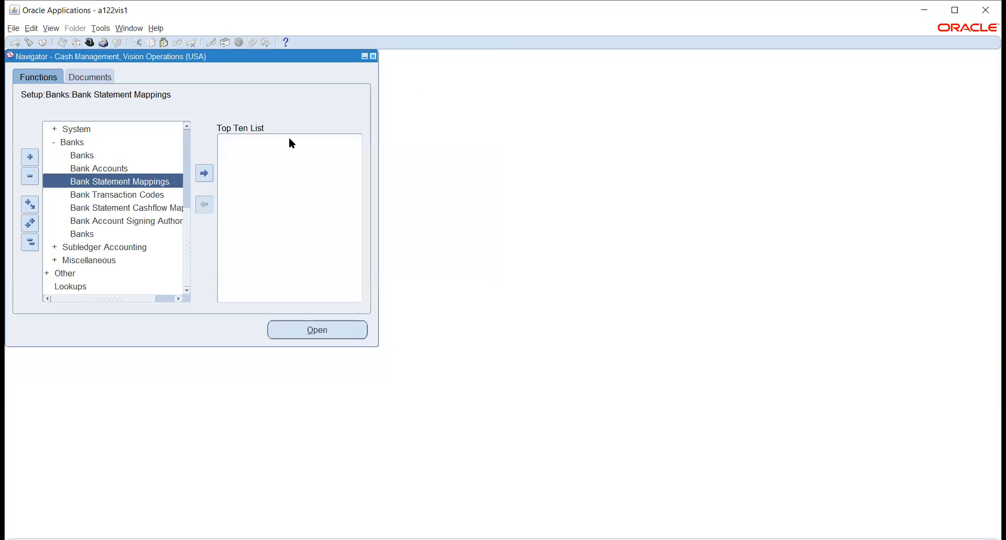
Expand the Bank Statements branch in the Navigator to reveal Bank Statement Interface.
click(187, 126)
click(187, 126)
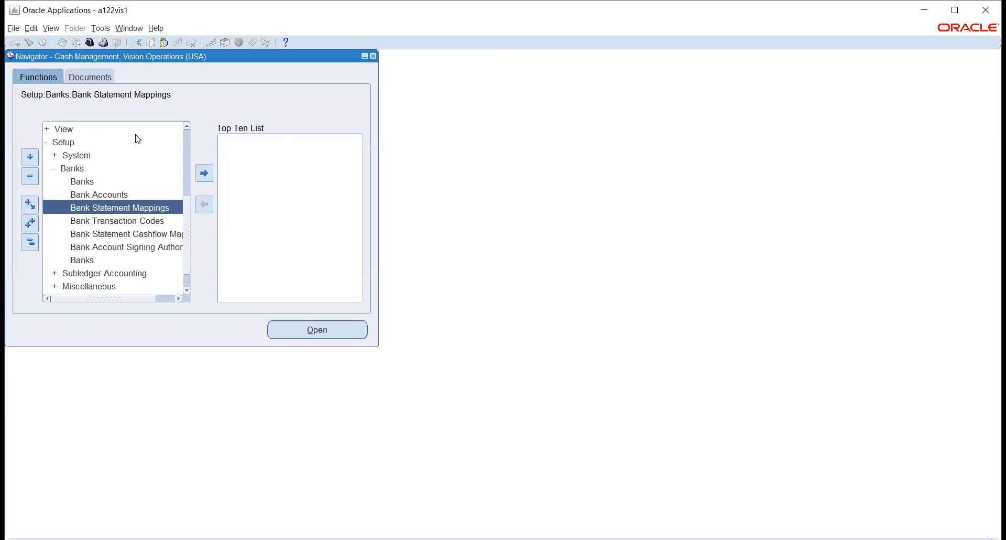
click(187, 126)
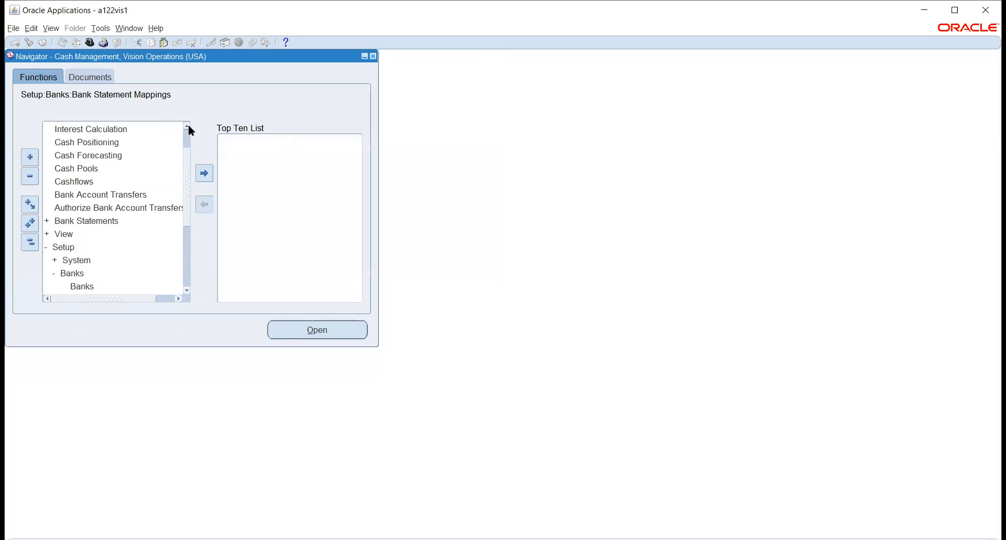
scroll(188, 129, up, 1)
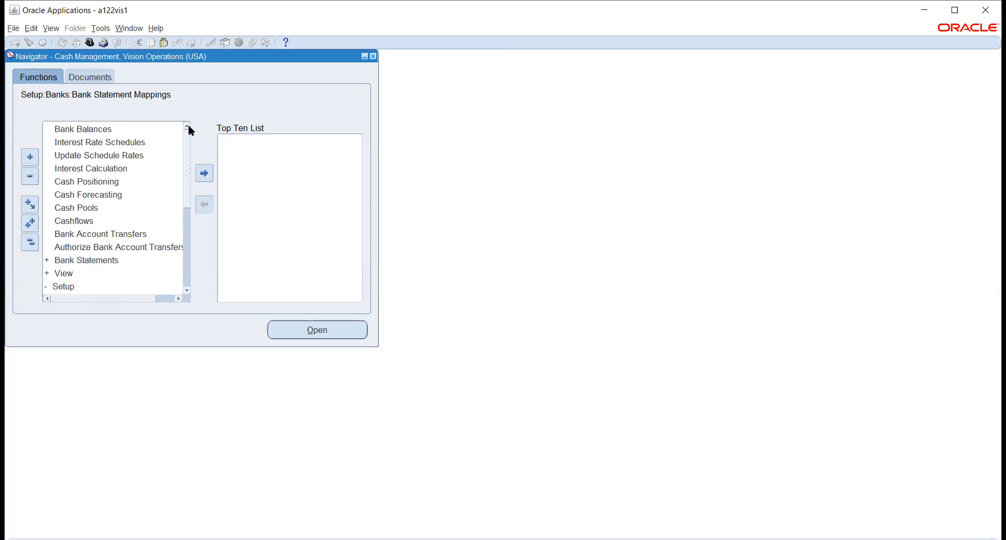
click(77, 259)
click(186, 290)
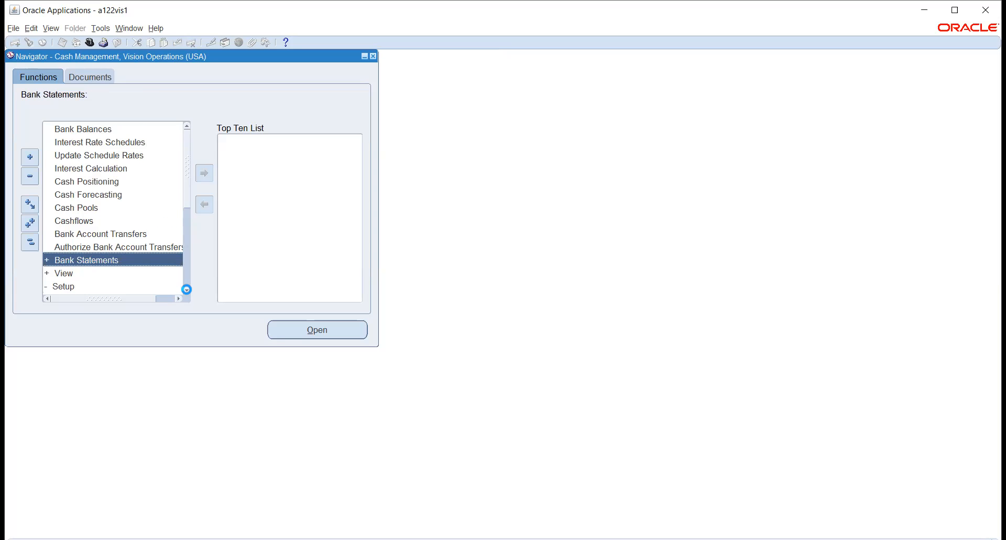
scroll(187, 290, down, 2)
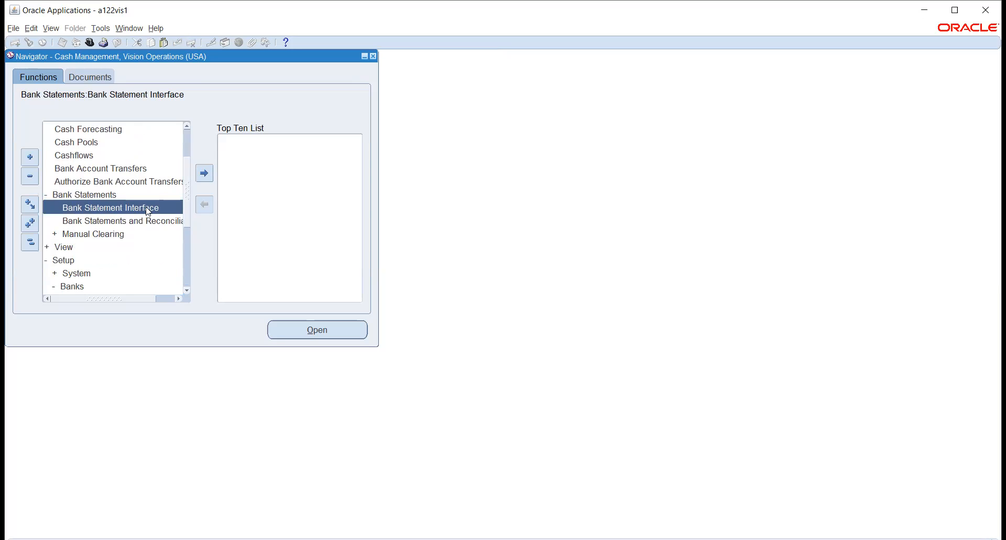
click(51, 30)
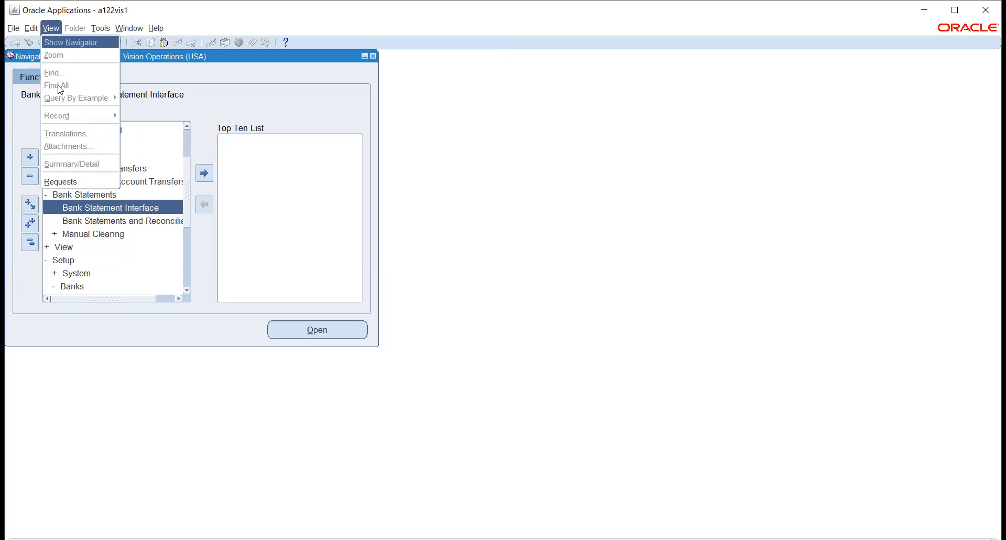
Start a new request from View > Requests and list the available reports.
click(81, 182)
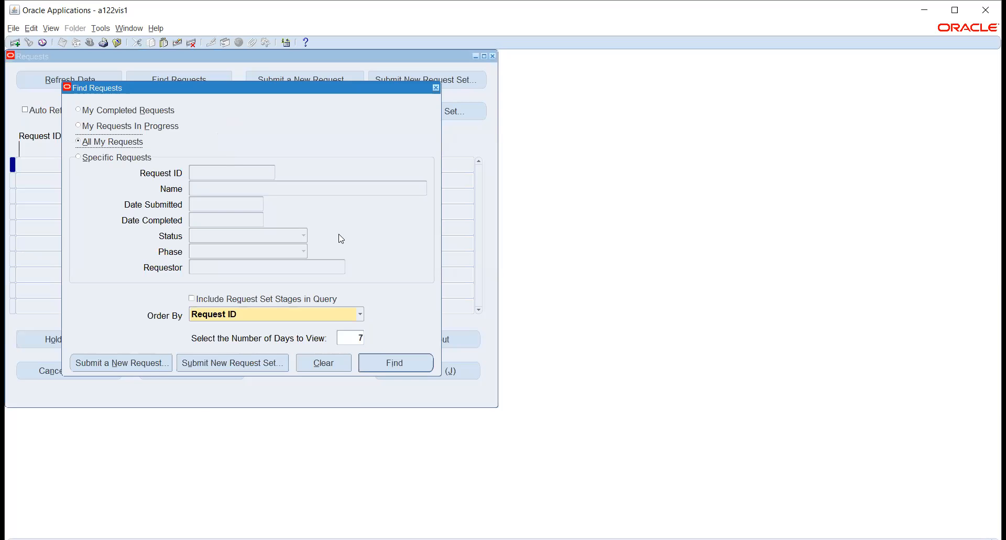
click(121, 362)
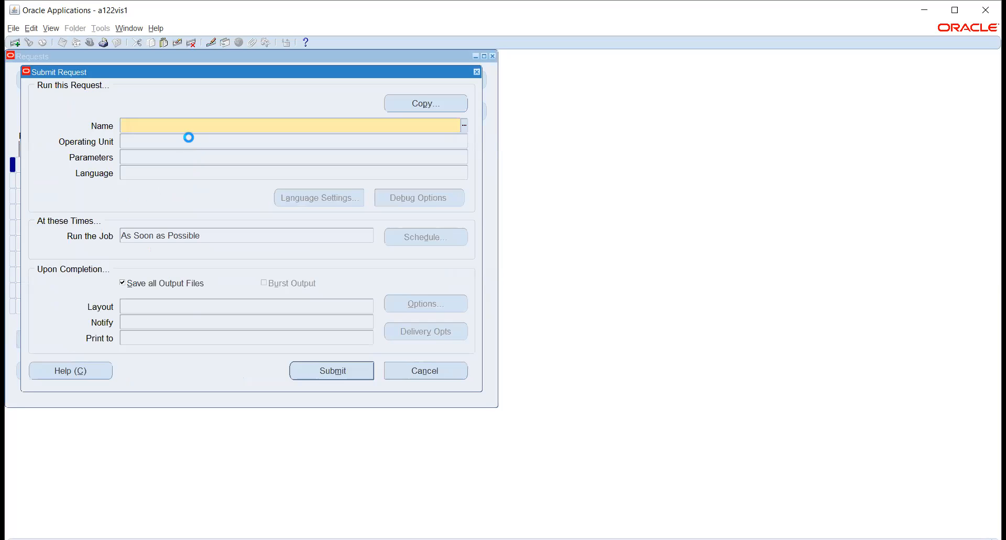
click(465, 126)
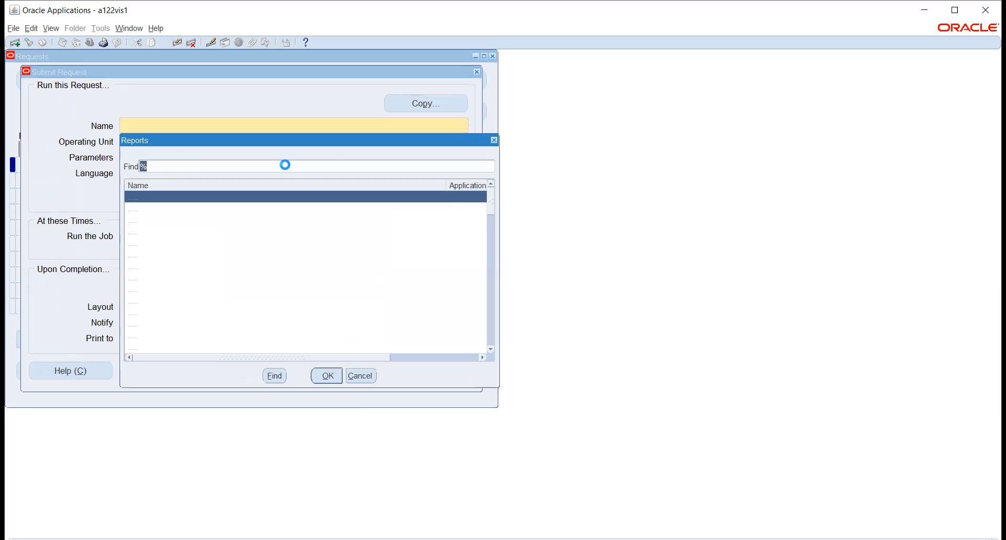
Choose Bank Statement Loader as the request to run.
click(492, 350)
click(492, 351)
click(492, 350)
click(492, 348)
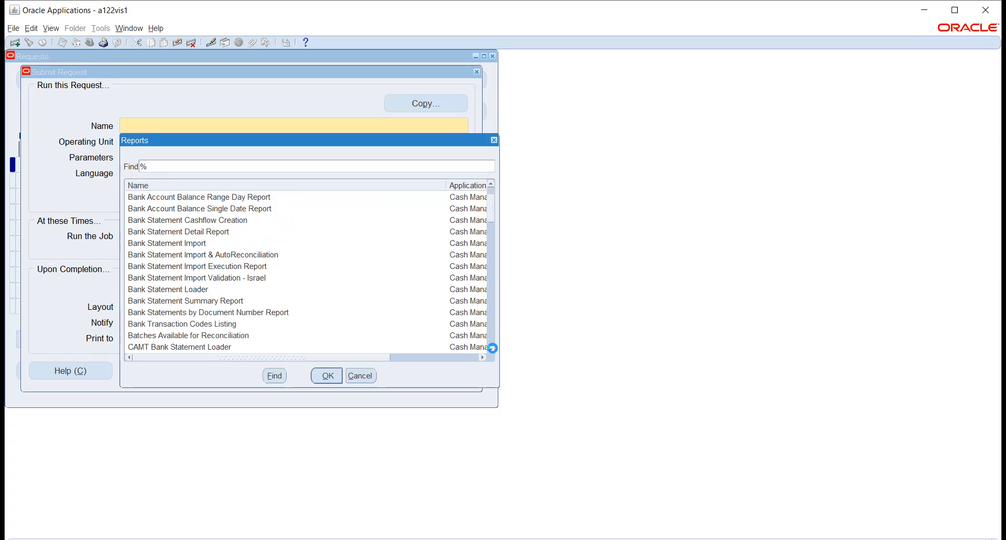
click(177, 290)
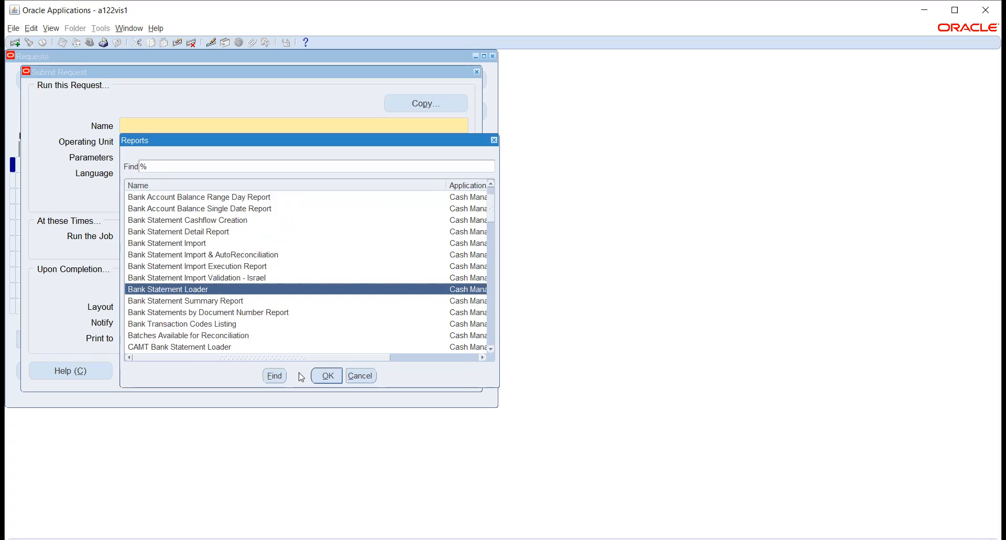
click(328, 375)
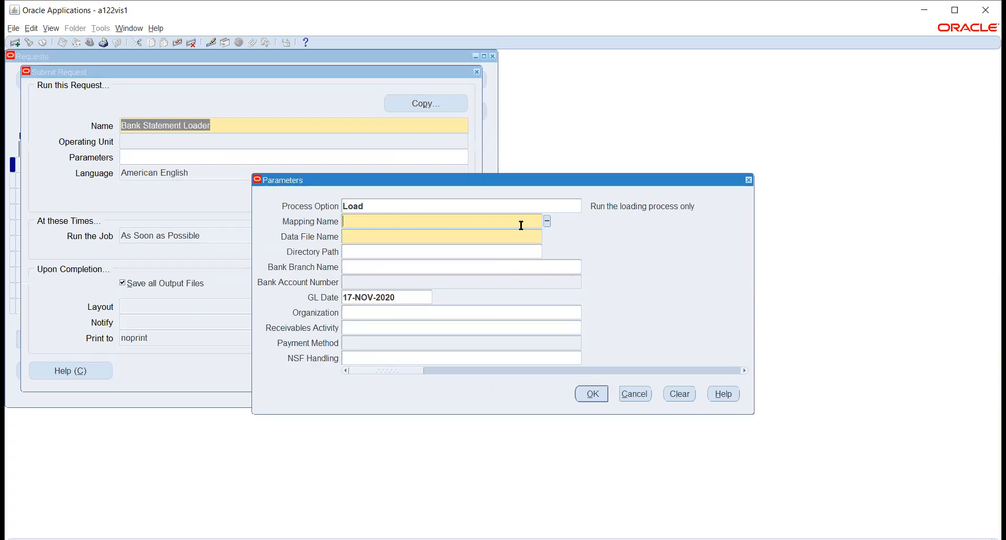
Set the loader's Mapping Name to SWIFT940, leave Data File Name empty, and close the parameters.
click(547, 221)
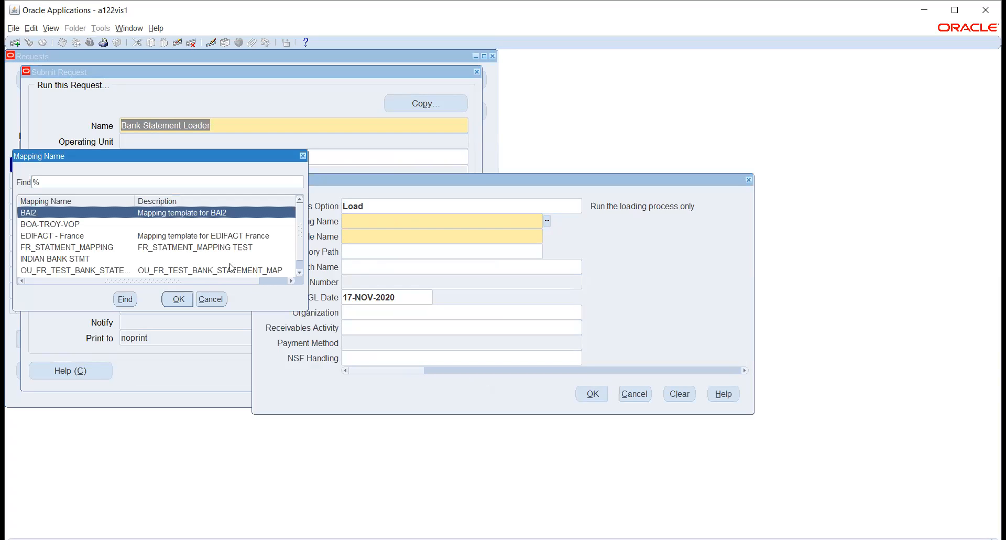
key(Down)
key(Down)
key(Down)
key(Down)
key(Down)
key(Down)
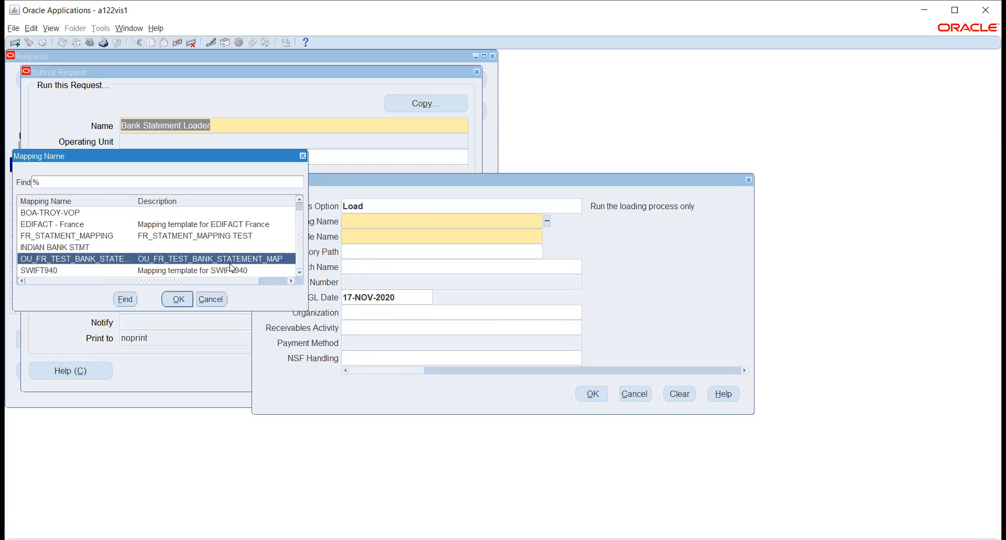
key(Return)
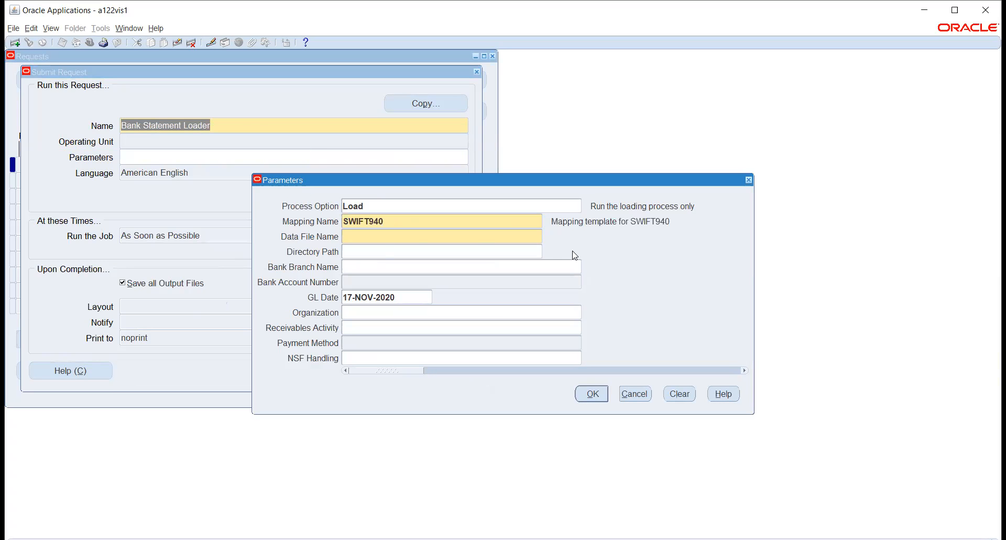
click(491, 235)
click(630, 395)
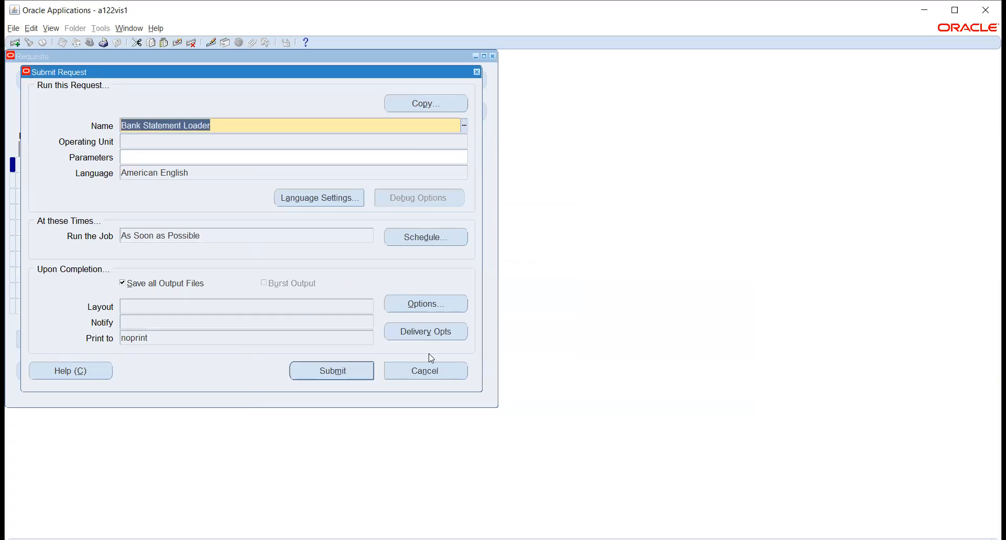
Cancel the loader request and open the TROY-1 statement lines in Bank Statement Interface.
click(434, 371)
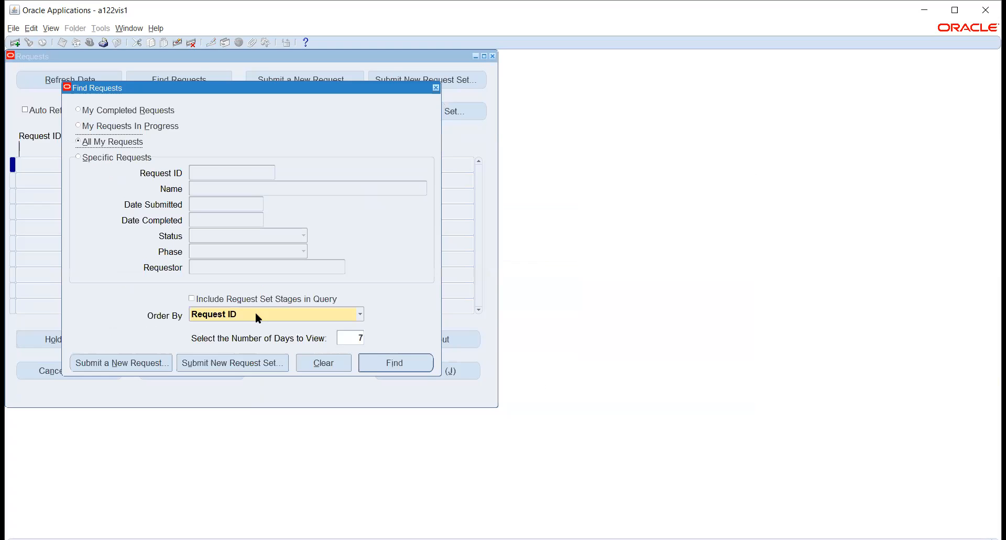
click(435, 87)
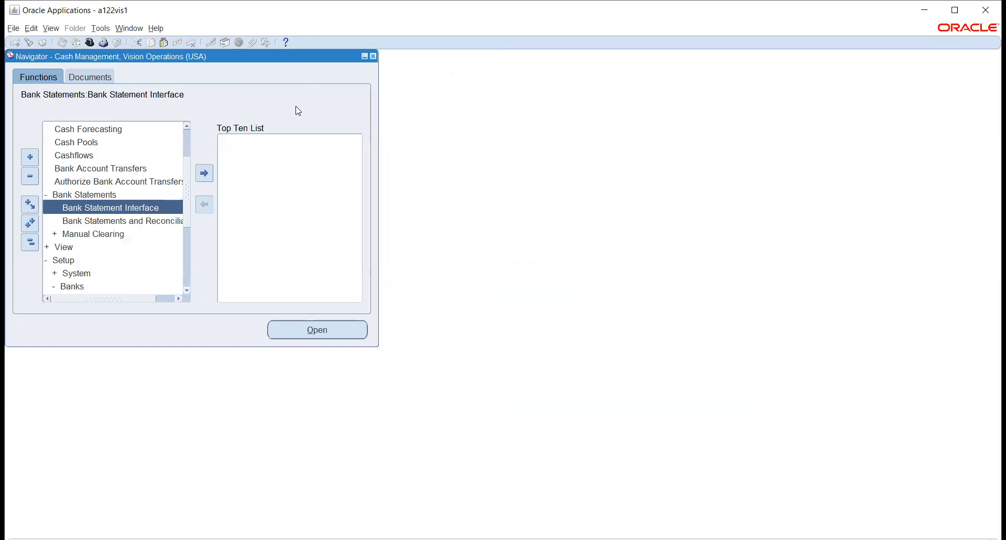
double_click(104, 207)
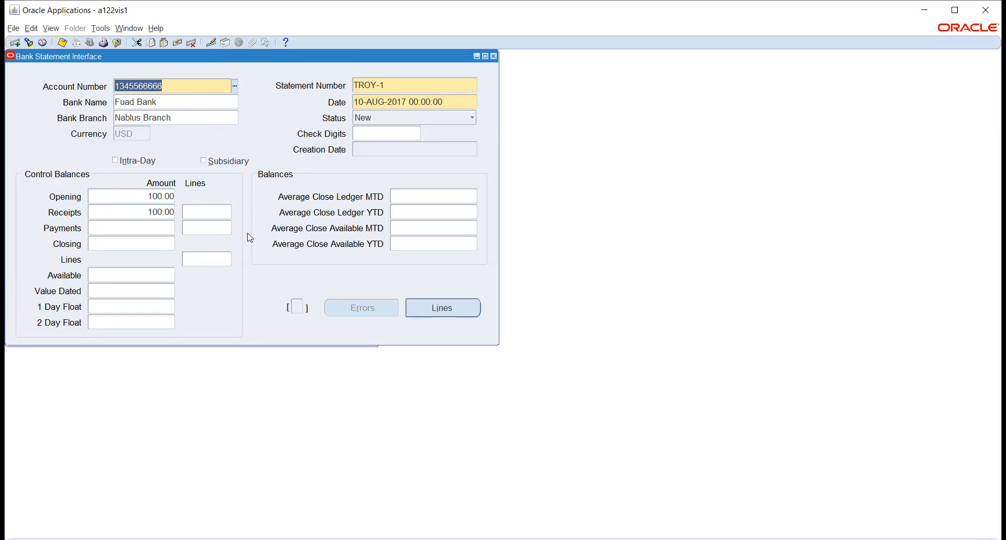
click(442, 307)
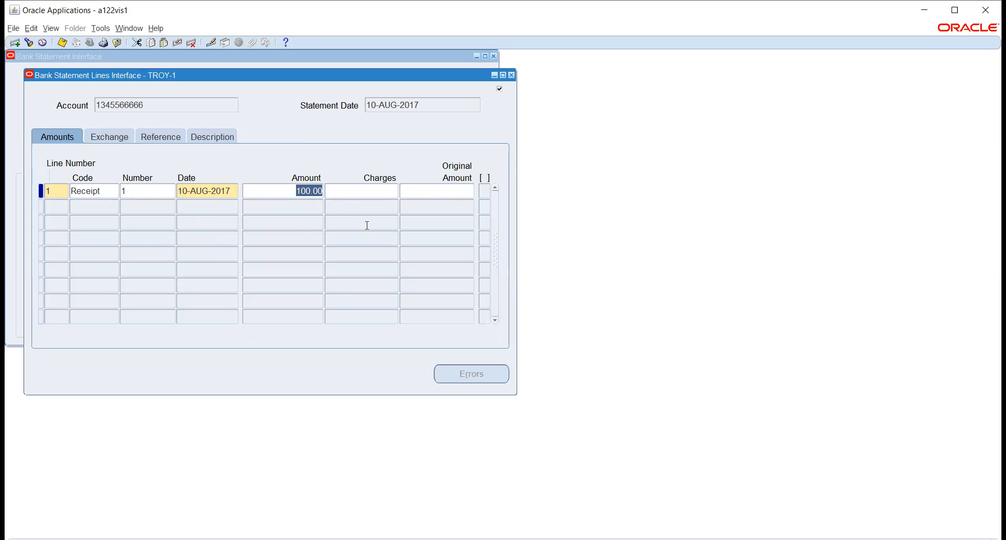
Check the TROY-1 line's Reference details, then close the Lines and Bank Statement Interface windows.
click(511, 75)
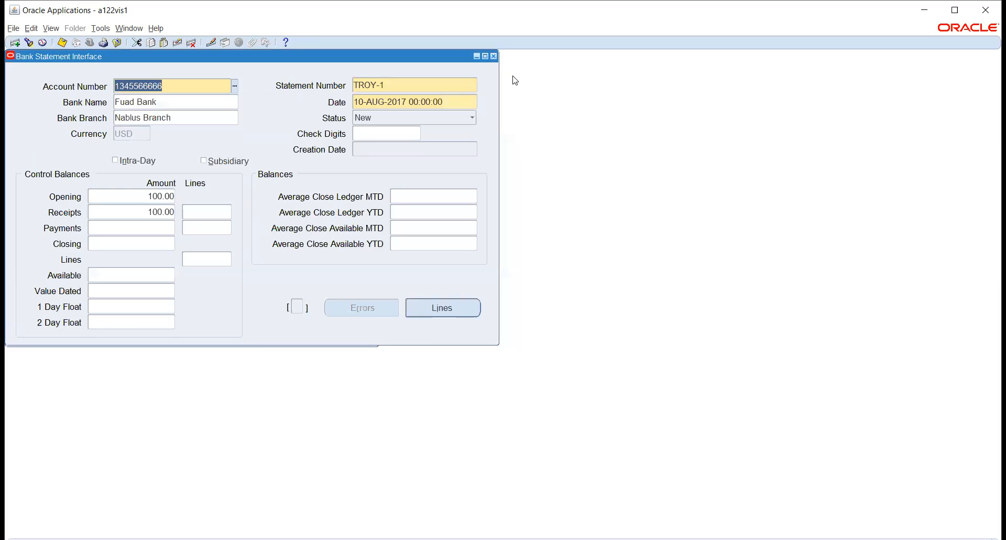
click(433, 307)
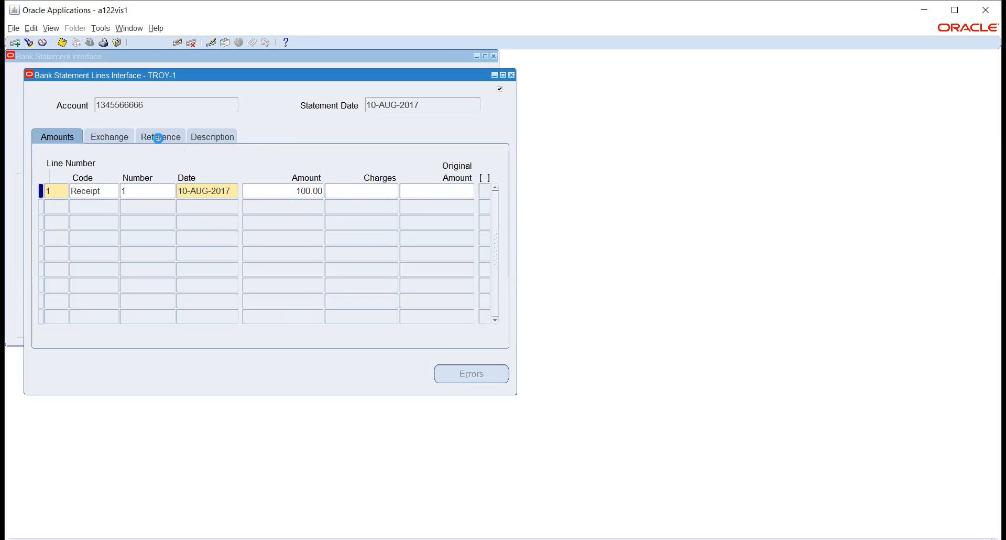
click(158, 138)
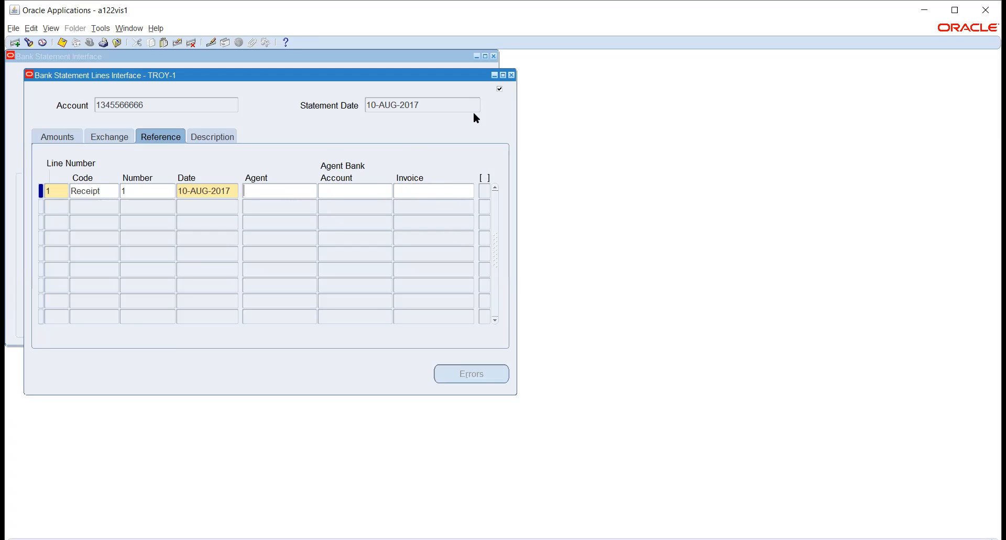
click(511, 75)
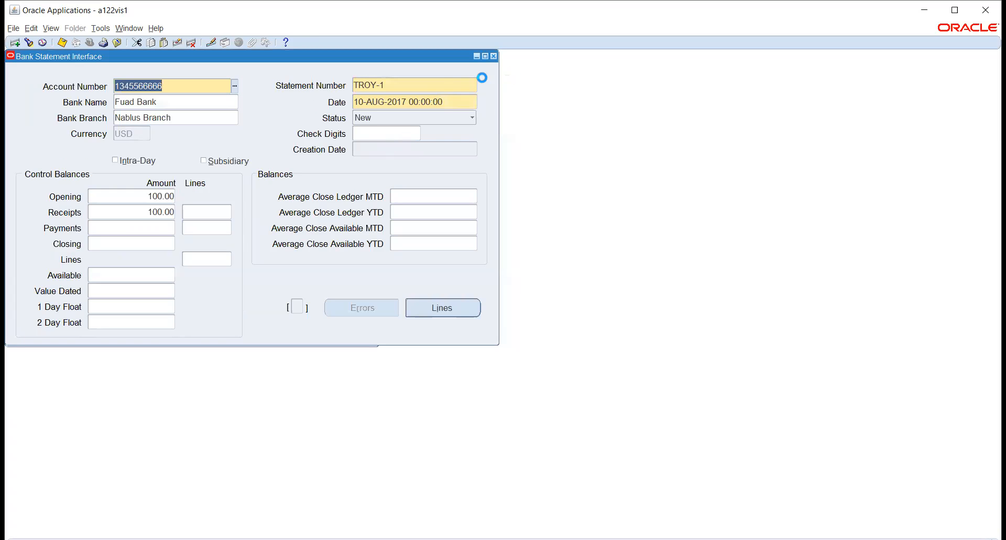
click(494, 57)
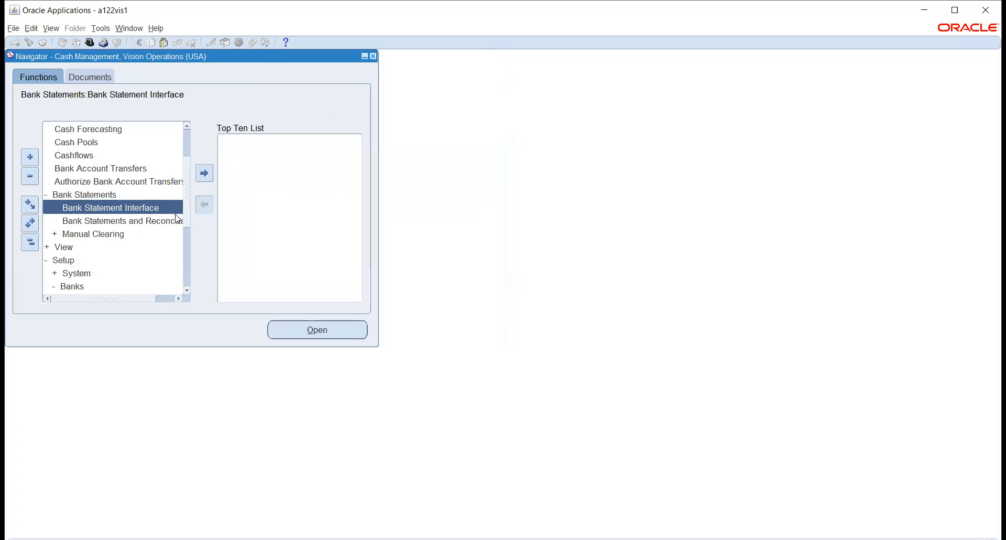
Leave Bank Statements and Reconciliation and start a new single request from View > Requests.
click(78, 221)
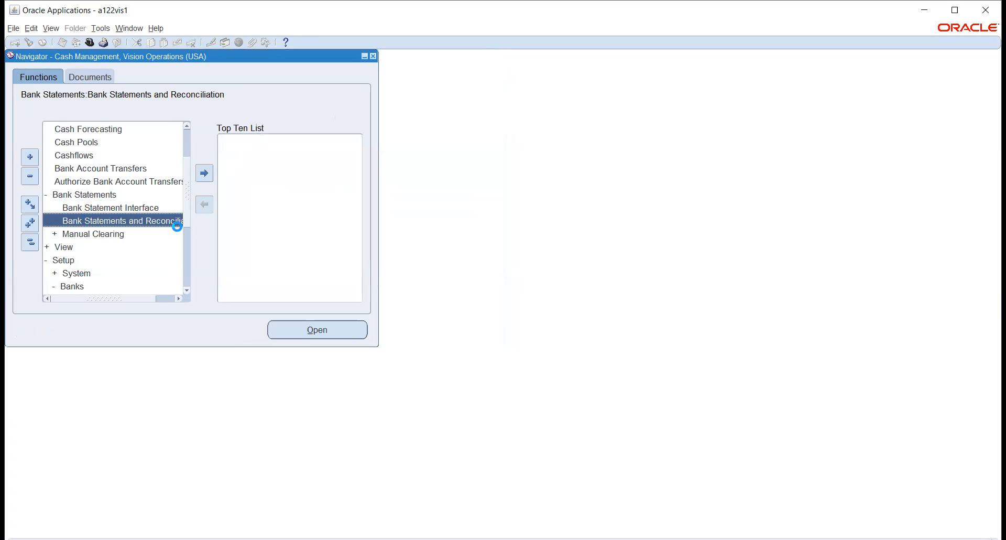
key(F4)
click(51, 29)
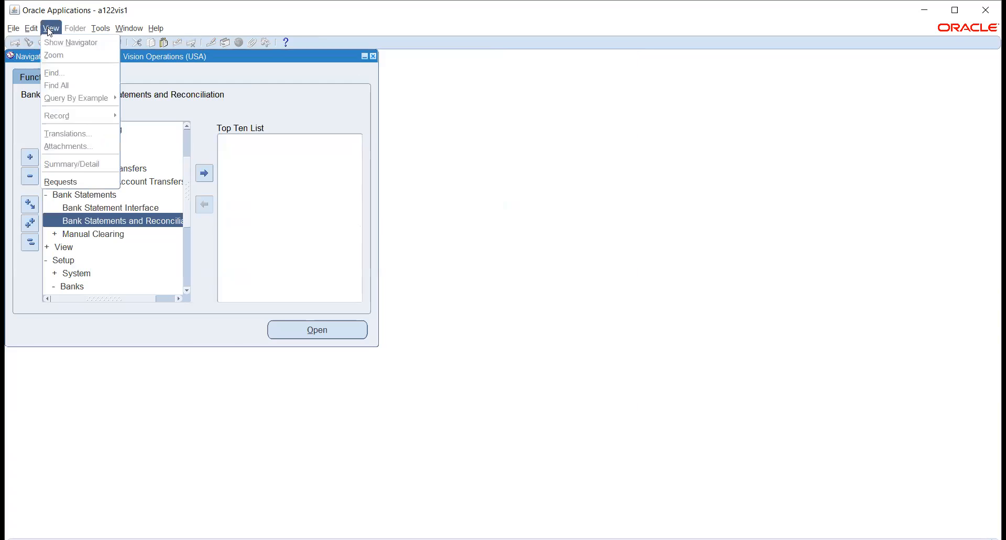
click(75, 185)
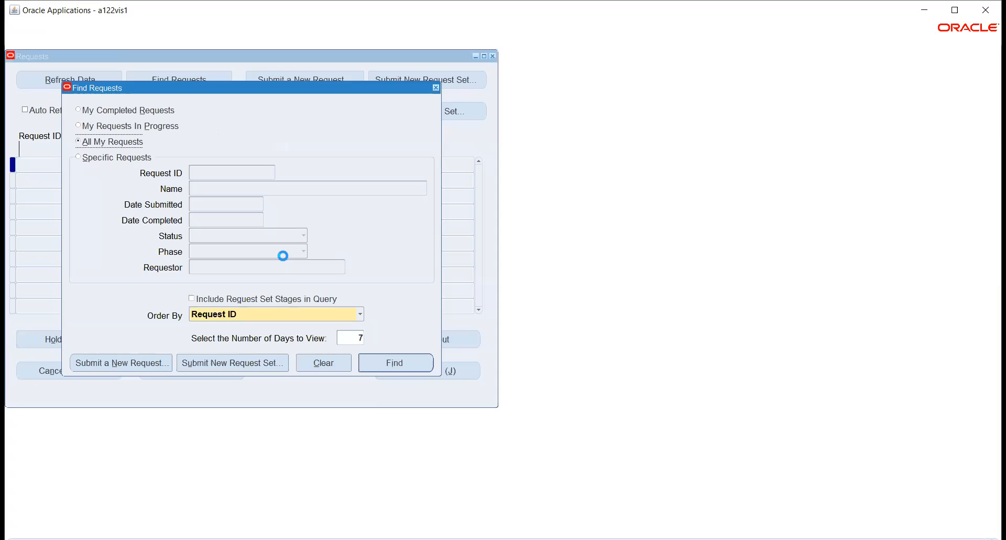
click(155, 366)
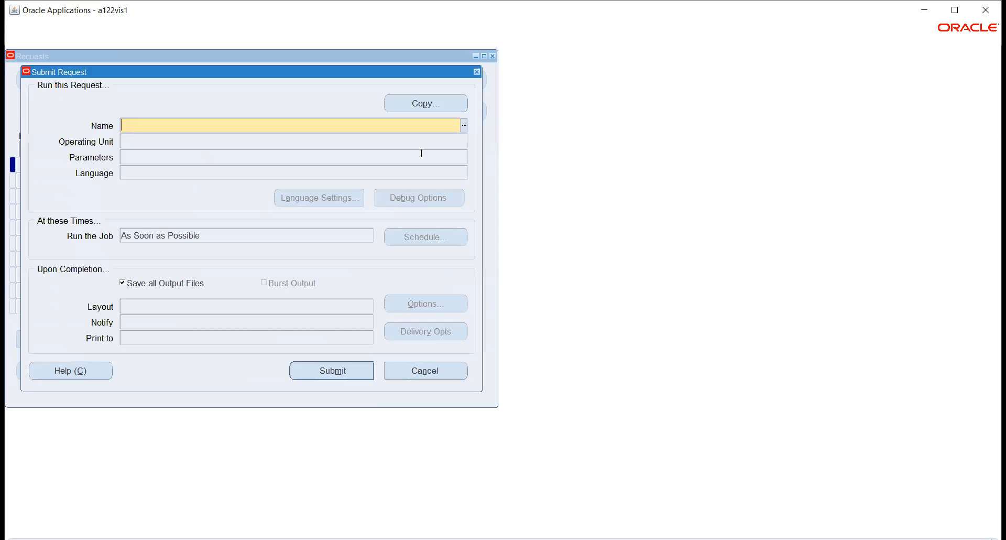
Pick AutoReconciliation as the request, dismiss its empty parameters, and cancel the submission.
click(464, 126)
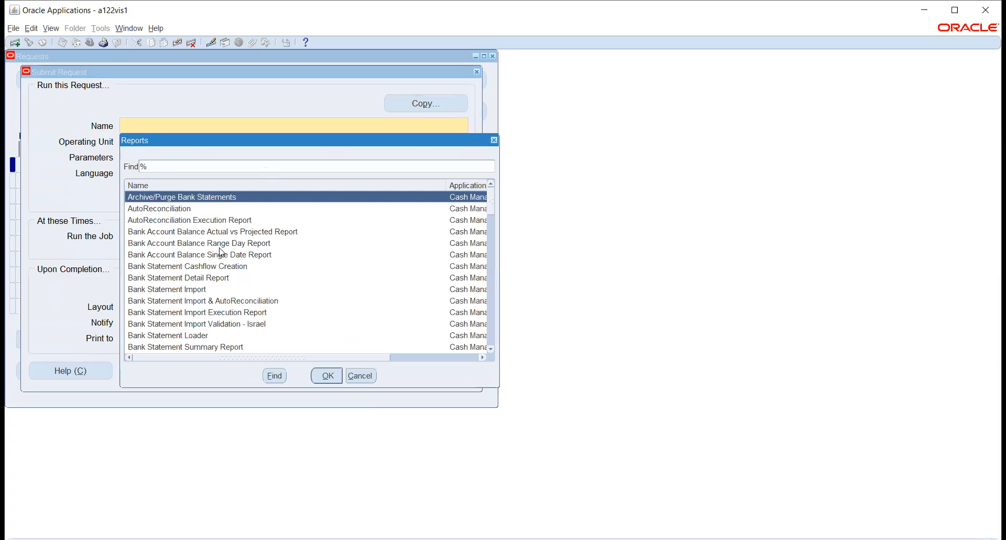
key(Down)
key(Down)
key(Down)
key(Down)
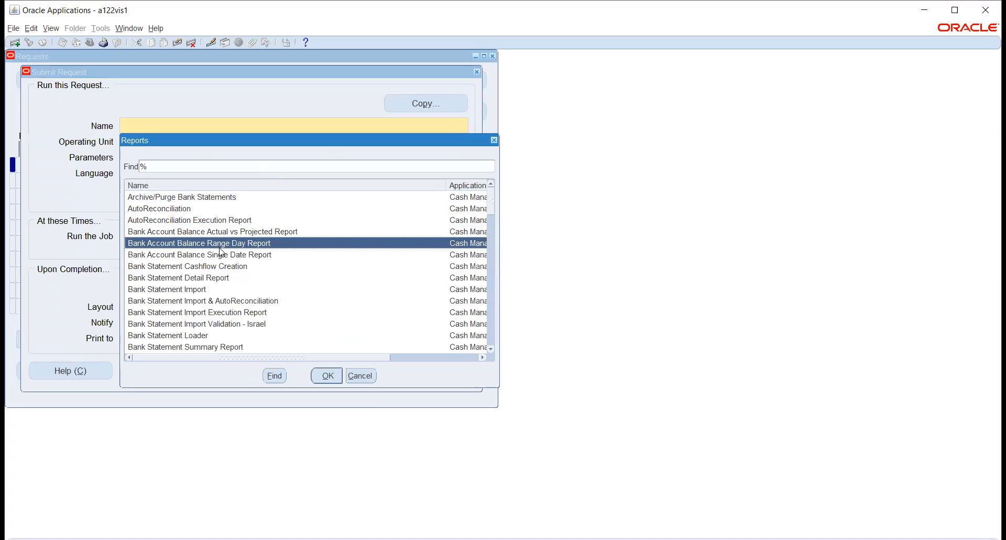
key(Down)
key(Up)
key(Up)
key(Up)
key(Up)
key(Return)
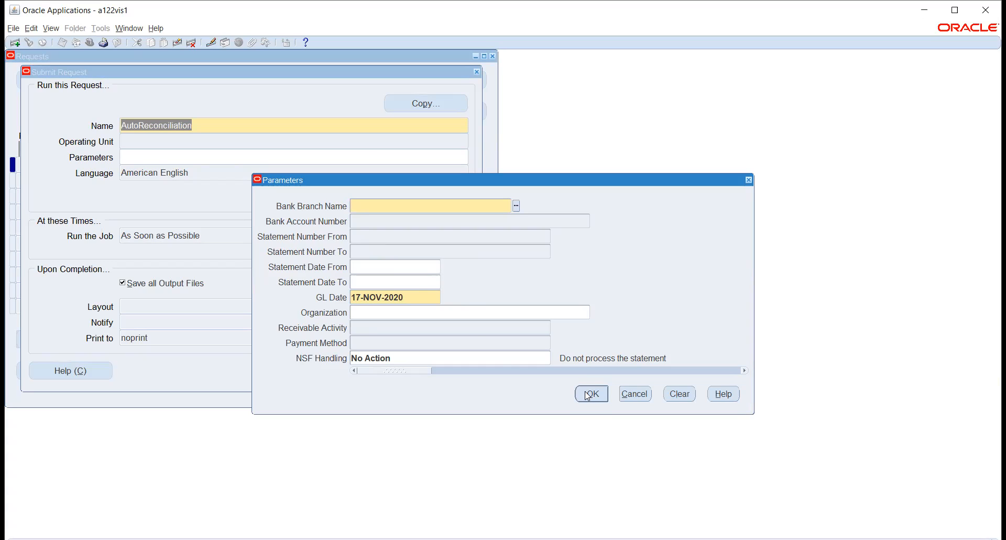
click(634, 397)
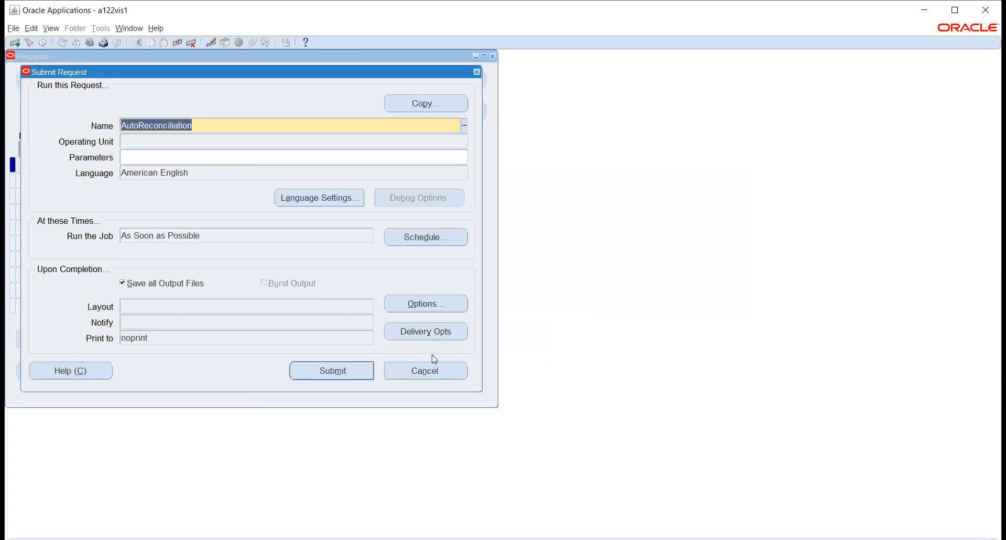
click(438, 370)
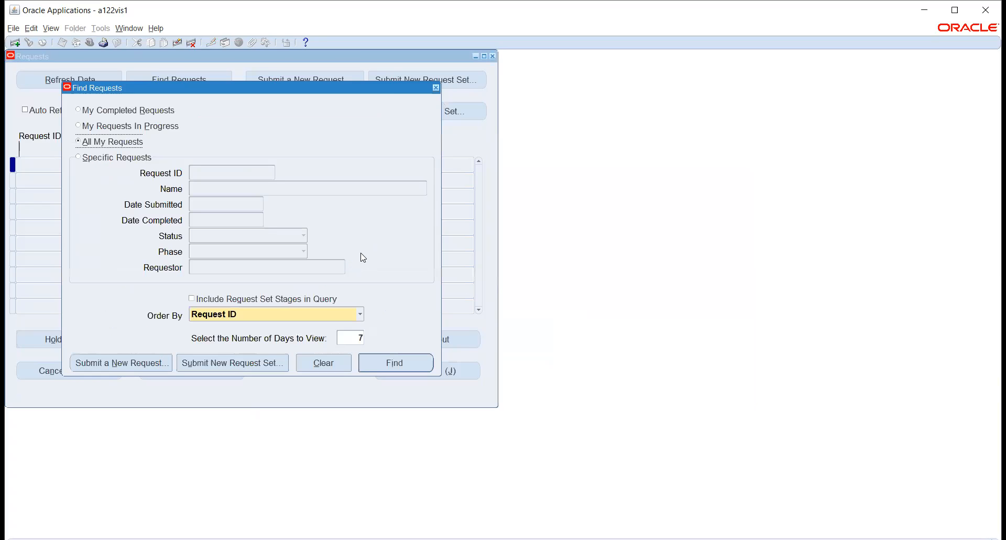
Close the Requests windows and open Manual Clearing > Clear Transactions from the Navigator.
click(436, 88)
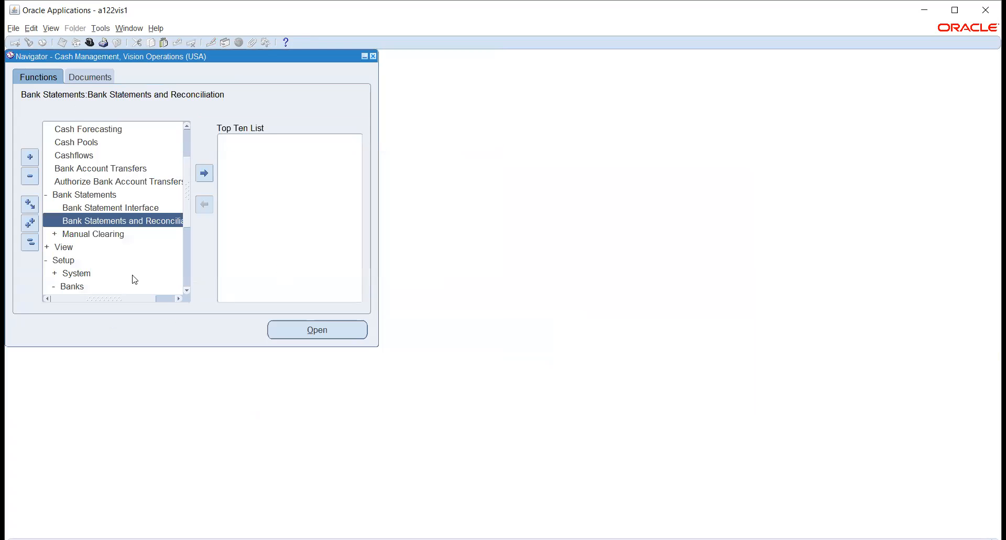
click(105, 234)
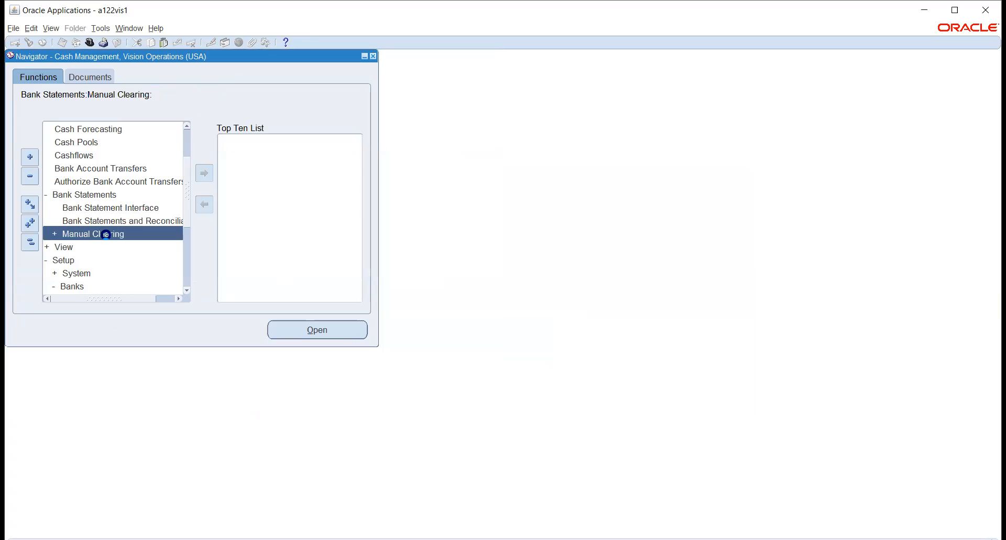
double_click(106, 234)
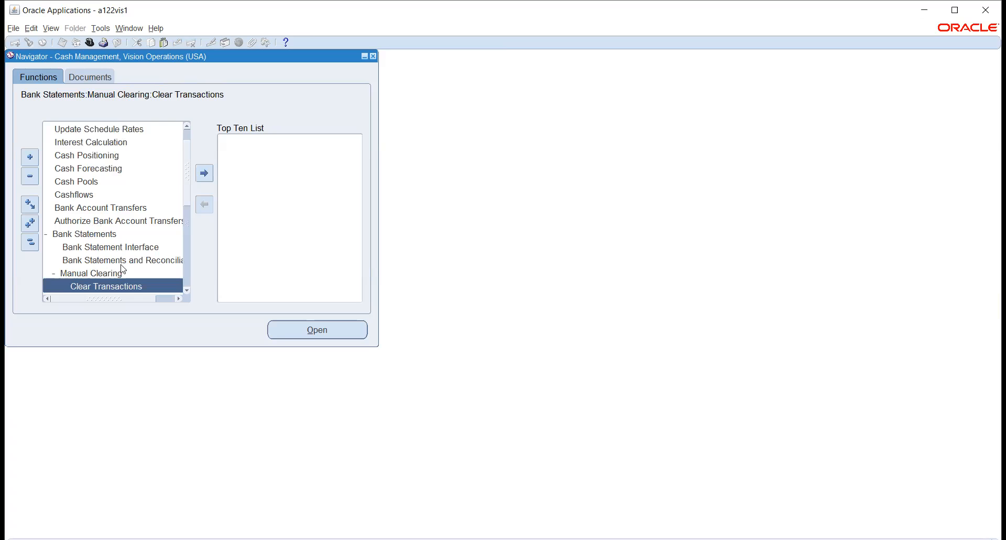
click(186, 291)
click(186, 290)
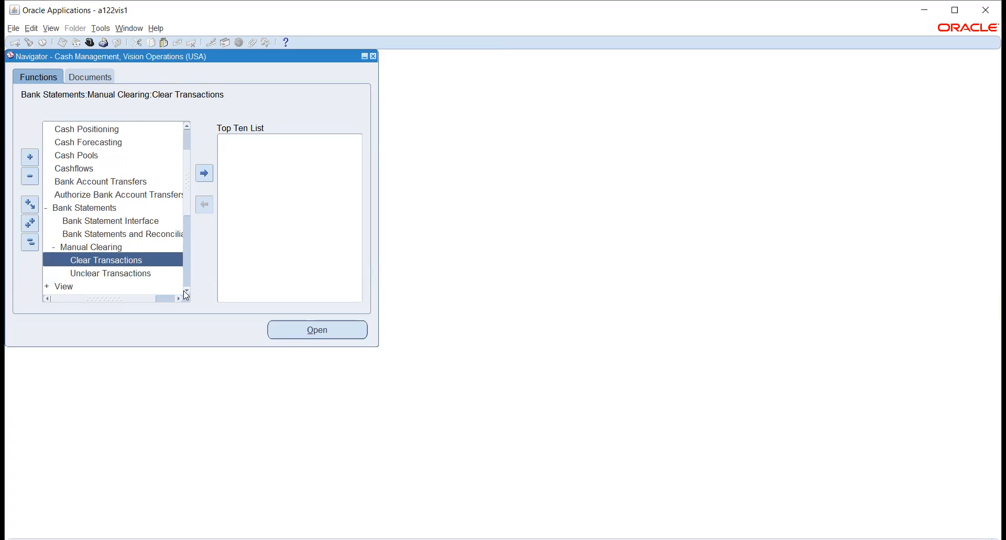
click(297, 334)
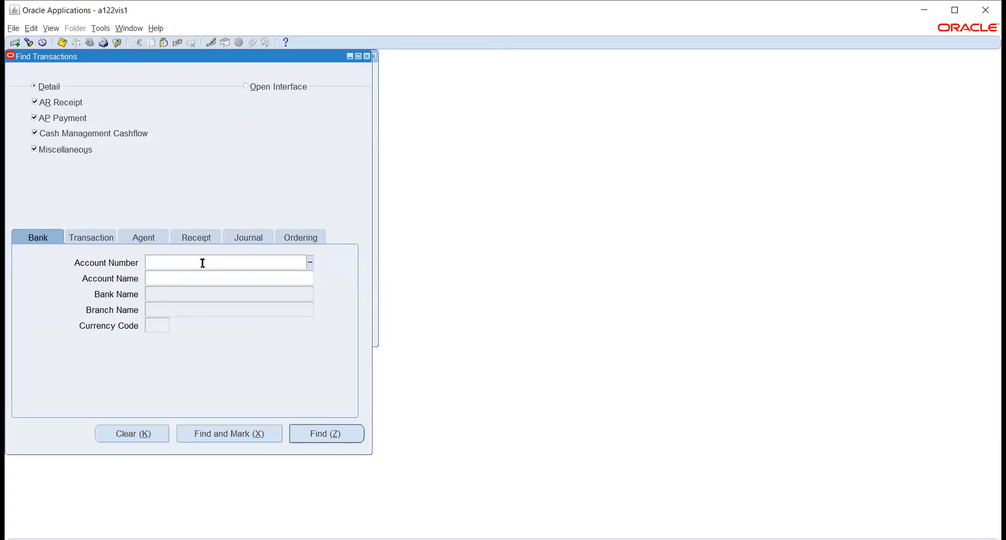
Search transactions for Vision Nacha Account-202 at Bank of America, then close the empty results.
click(310, 262)
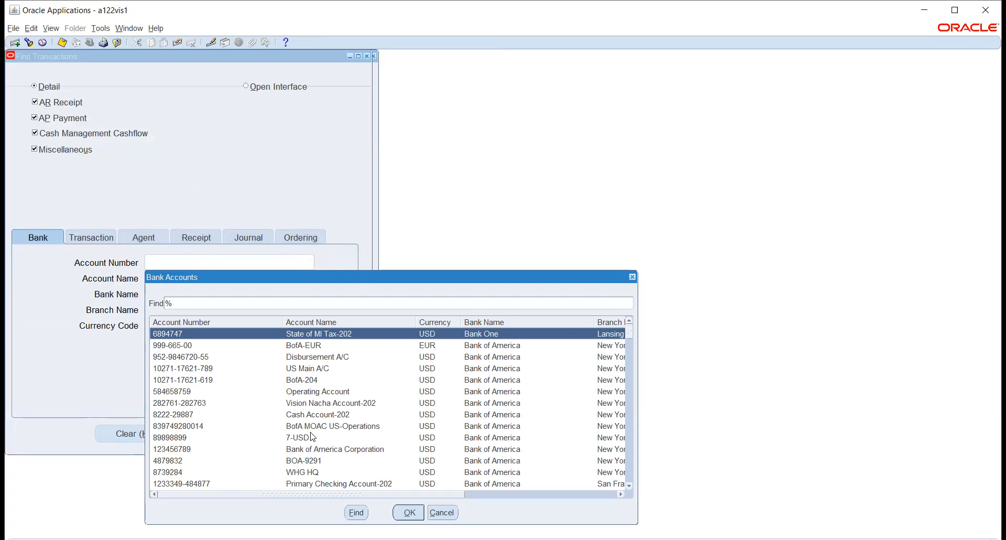
click(320, 404)
click(410, 512)
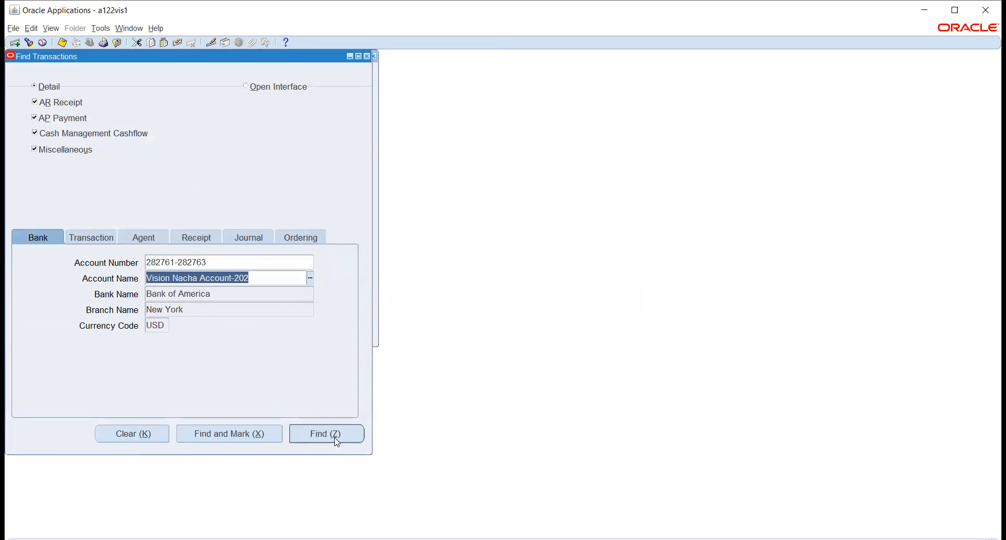
click(335, 436)
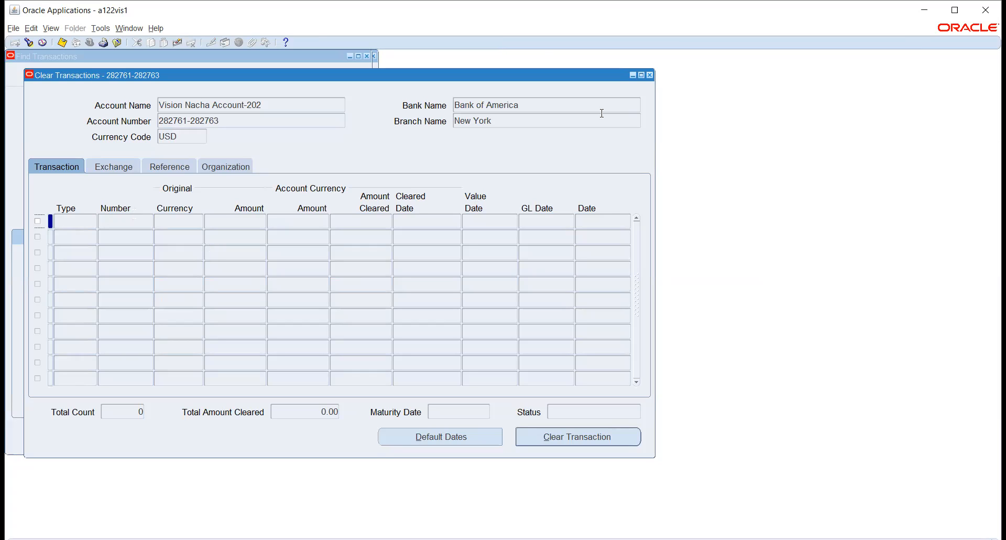
click(650, 75)
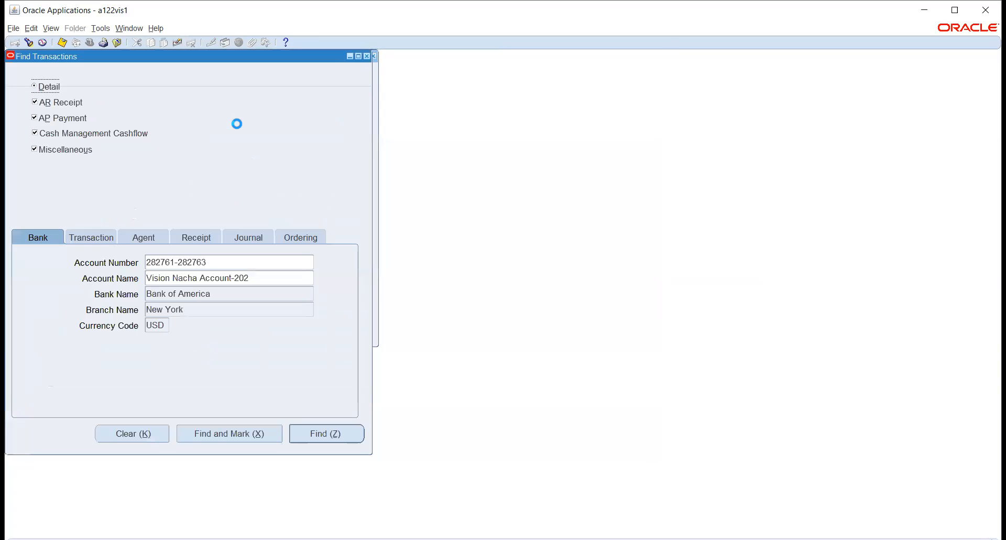
Search clearing transactions on the WHG HQ bank account.
click(250, 261)
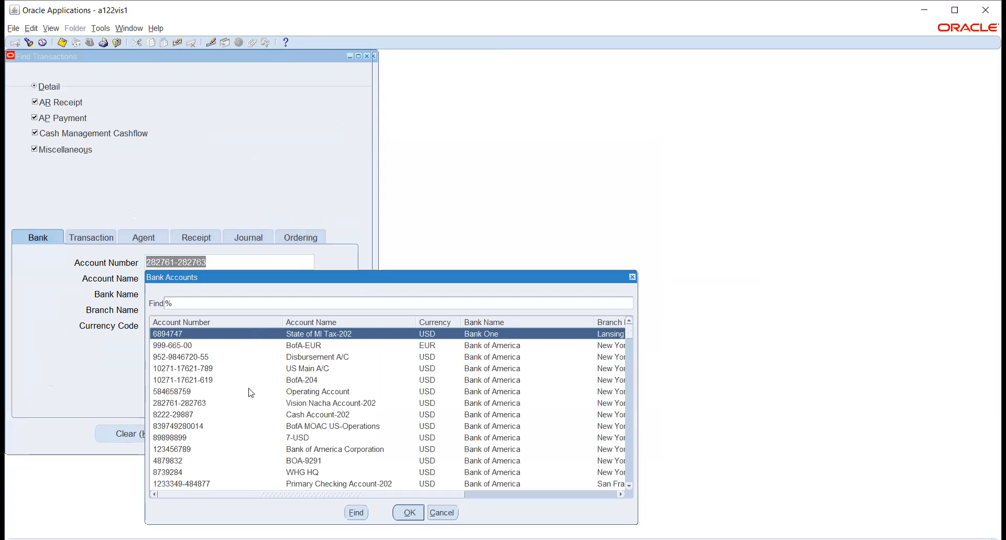
click(300, 477)
click(409, 513)
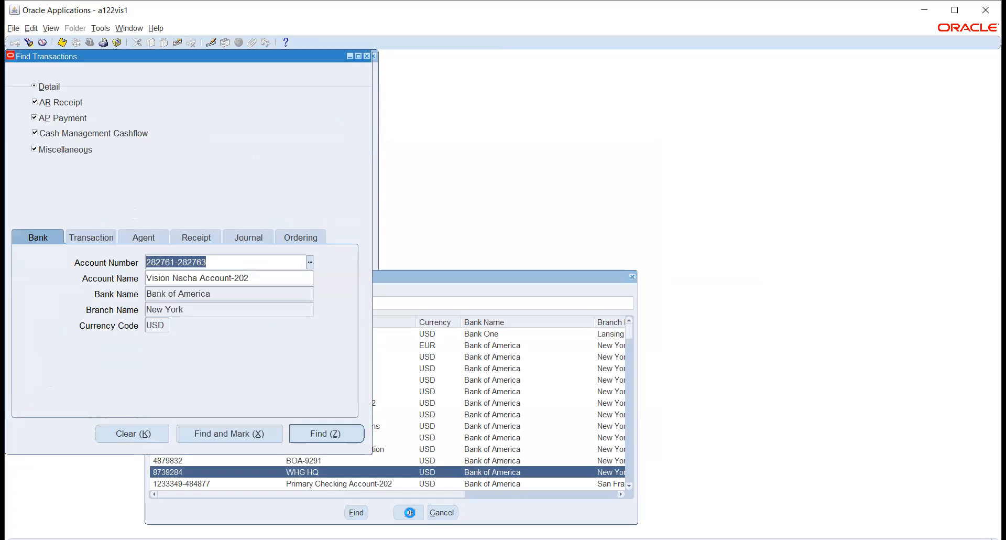
click(336, 437)
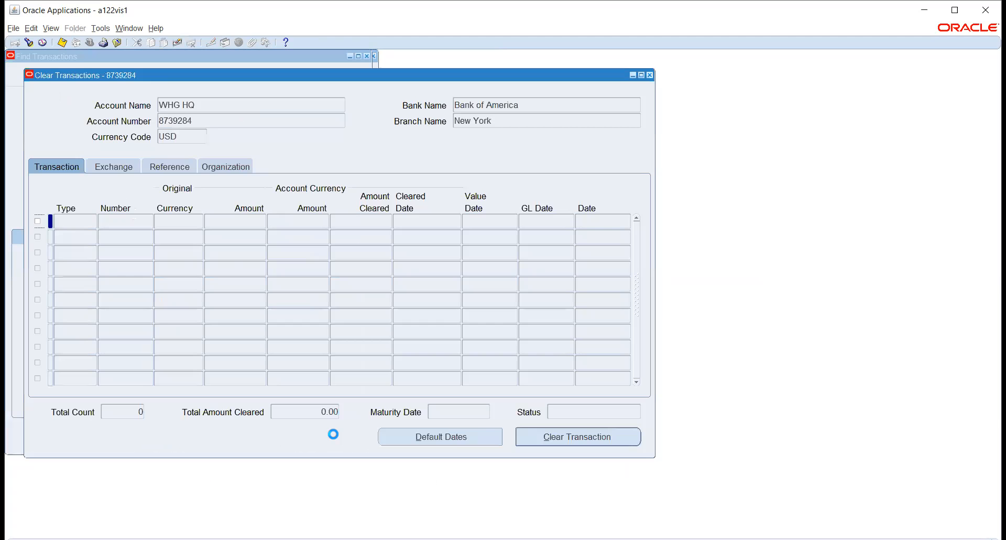
Switch the search account to Operating Account and find its transactions.
click(258, 60)
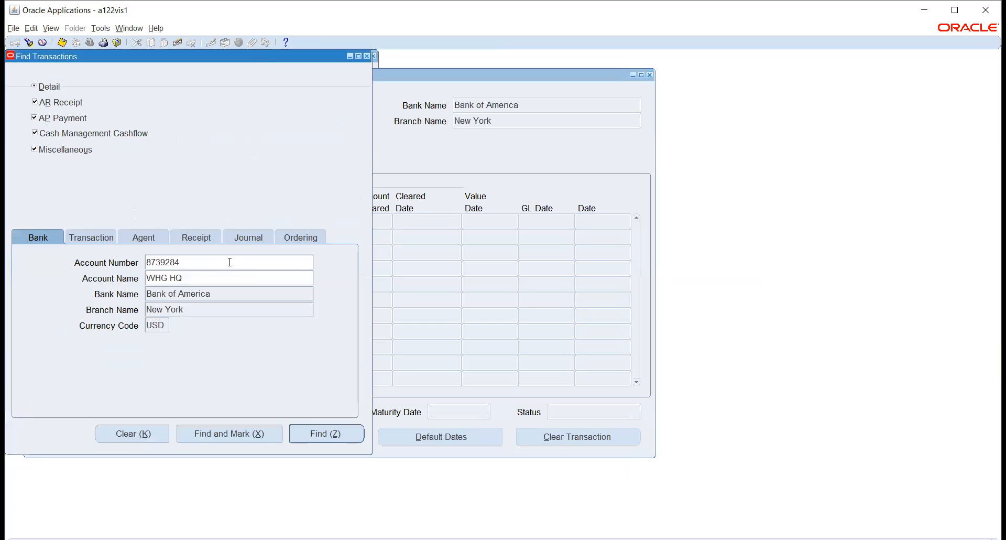
click(307, 261)
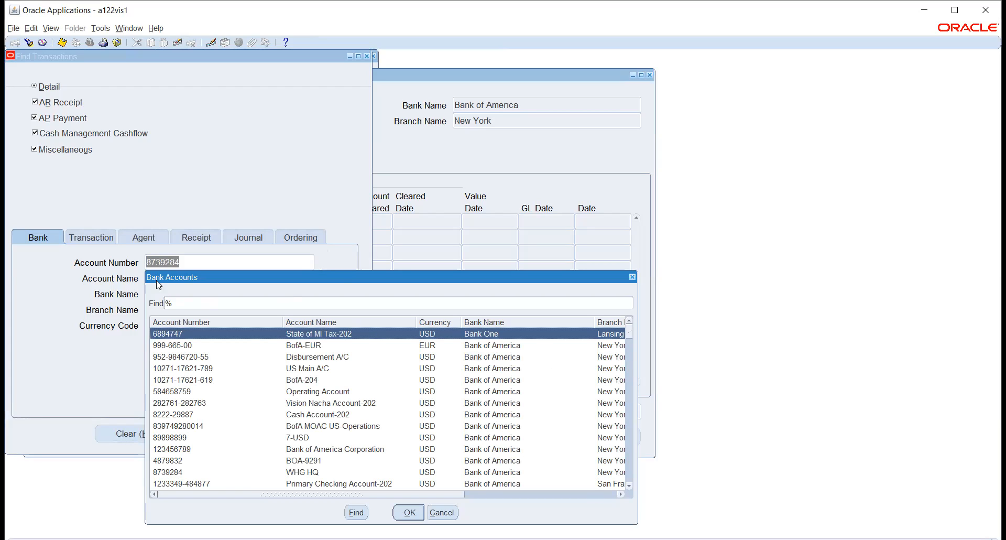
drag(146, 270, 60, 100)
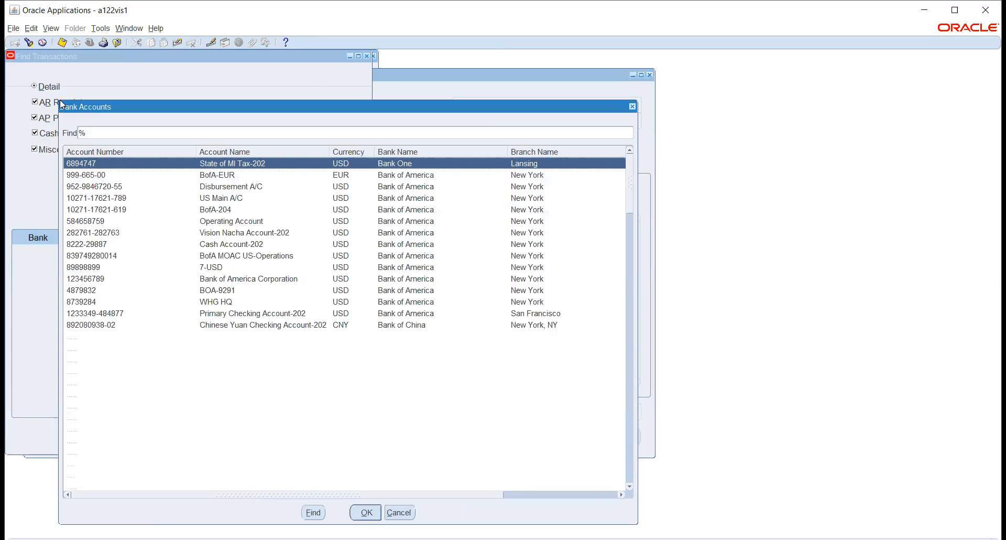
click(114, 221)
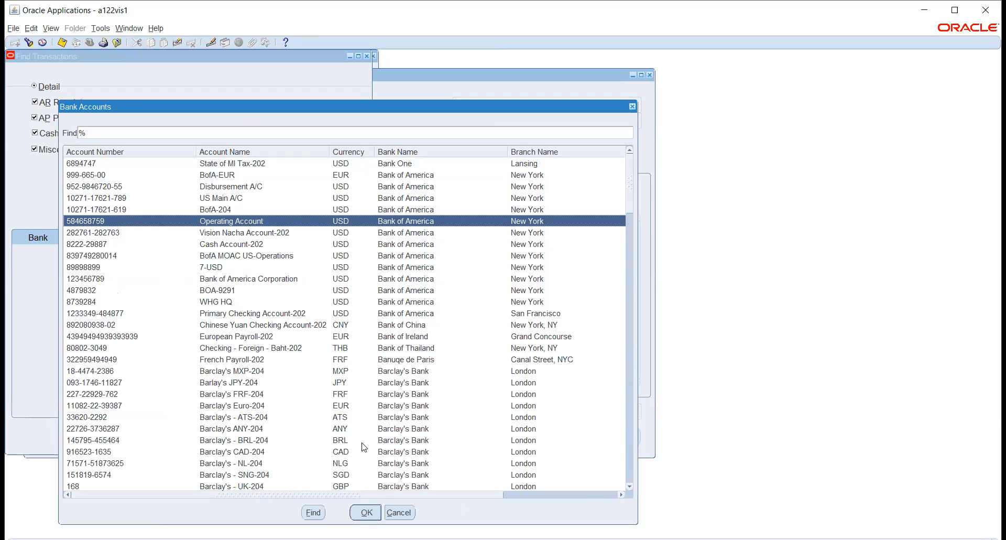
click(364, 513)
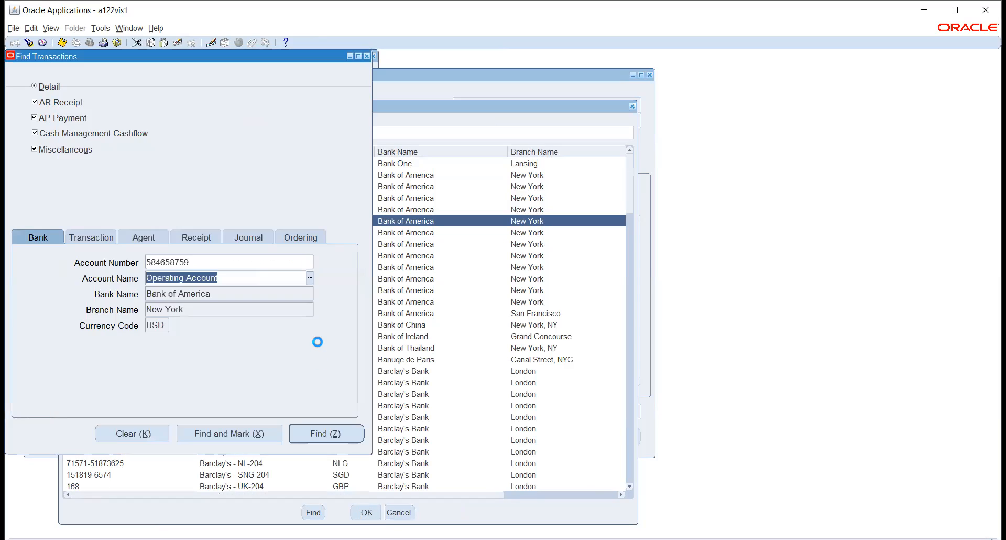
click(328, 431)
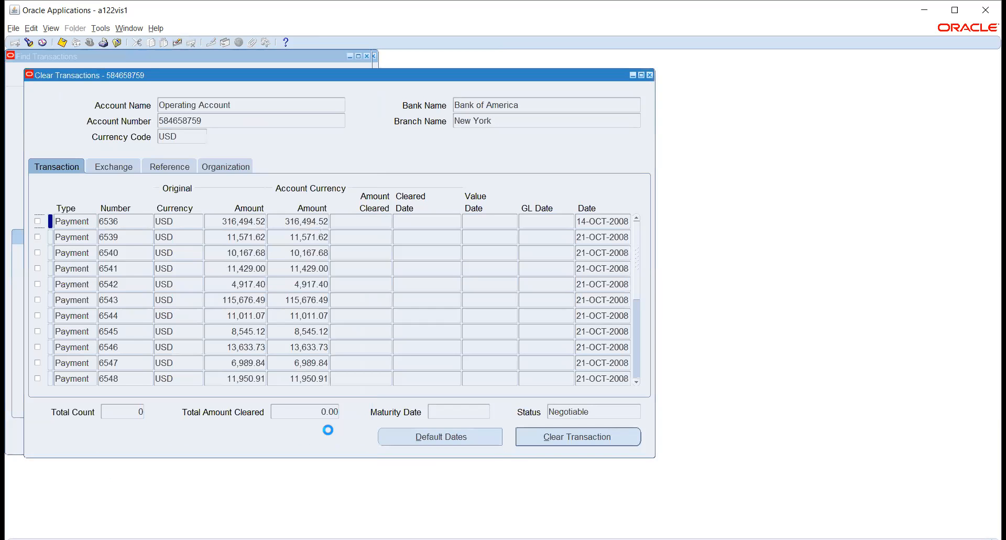
Scroll the payments grid to payment 6593 and mark it for clearing.
click(109, 223)
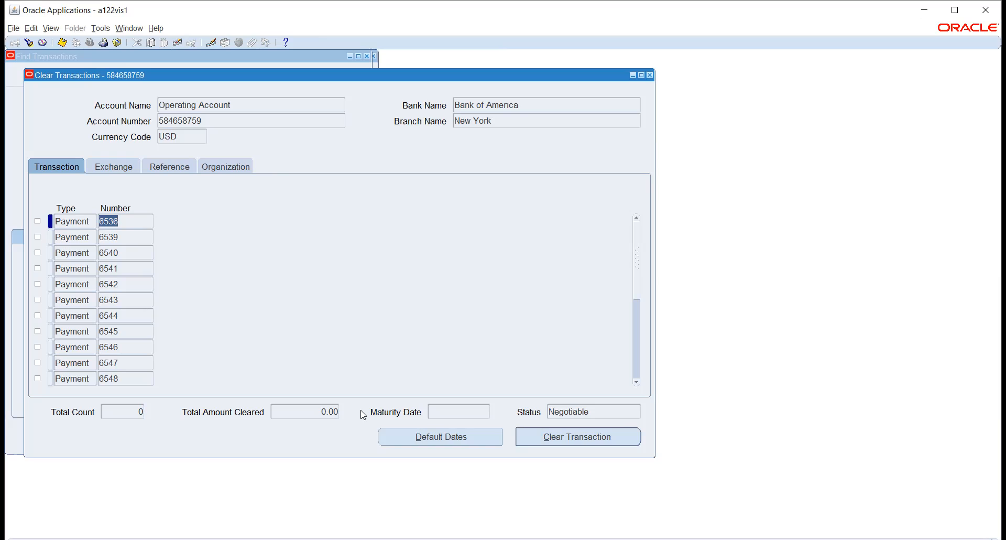
click(638, 350)
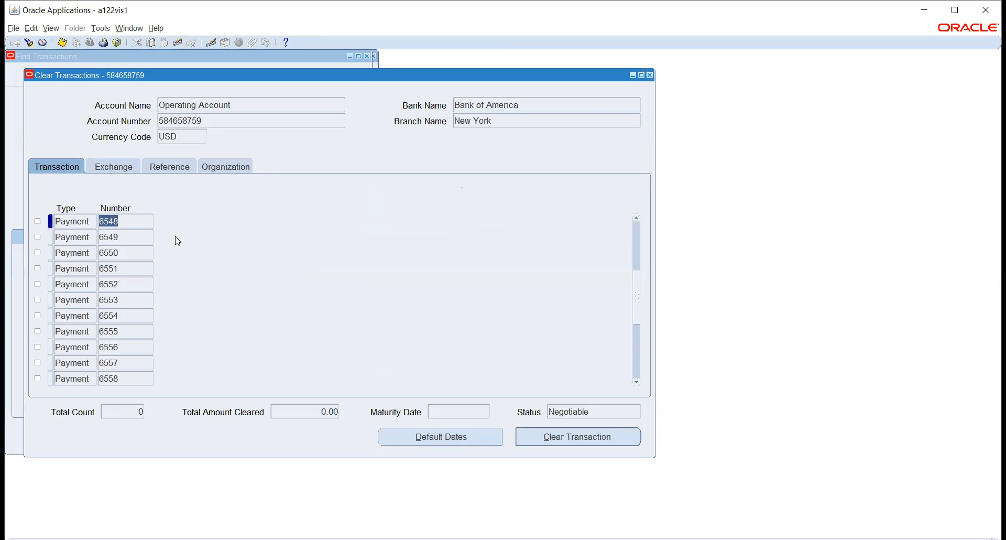
click(638, 341)
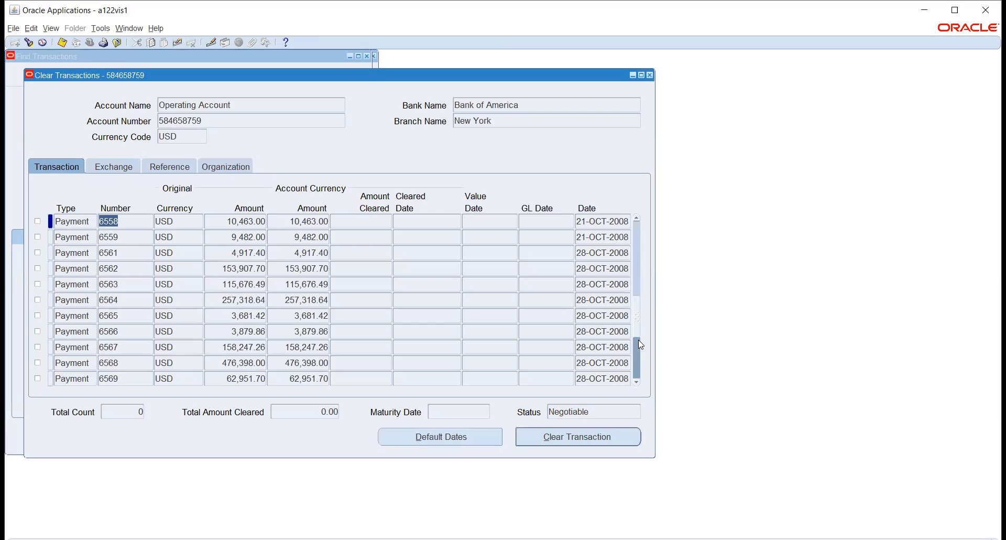
click(639, 350)
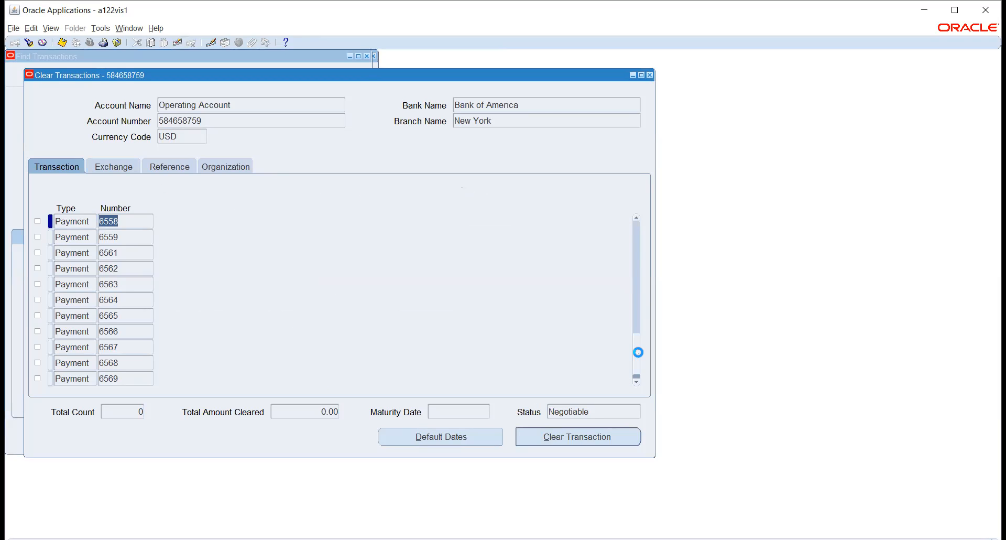
click(641, 356)
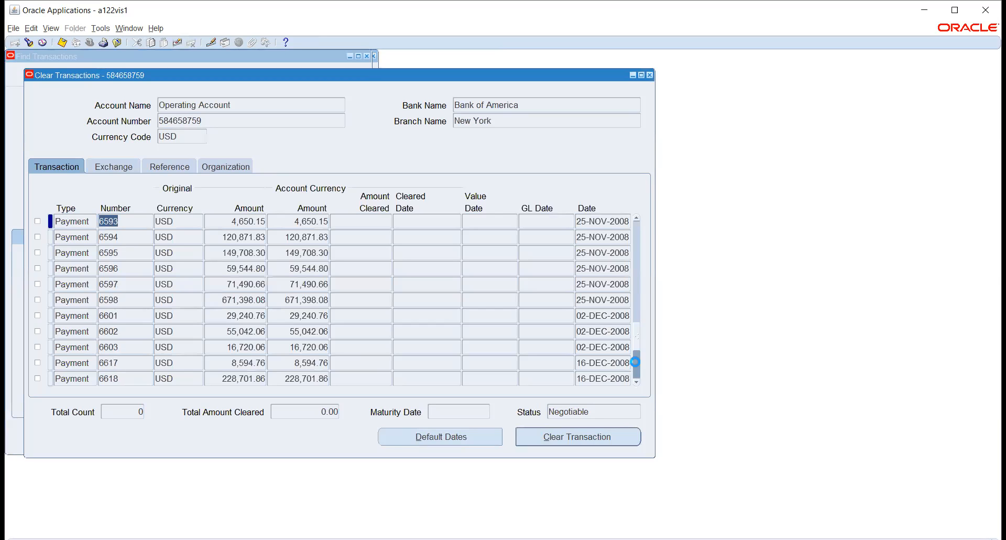
click(635, 363)
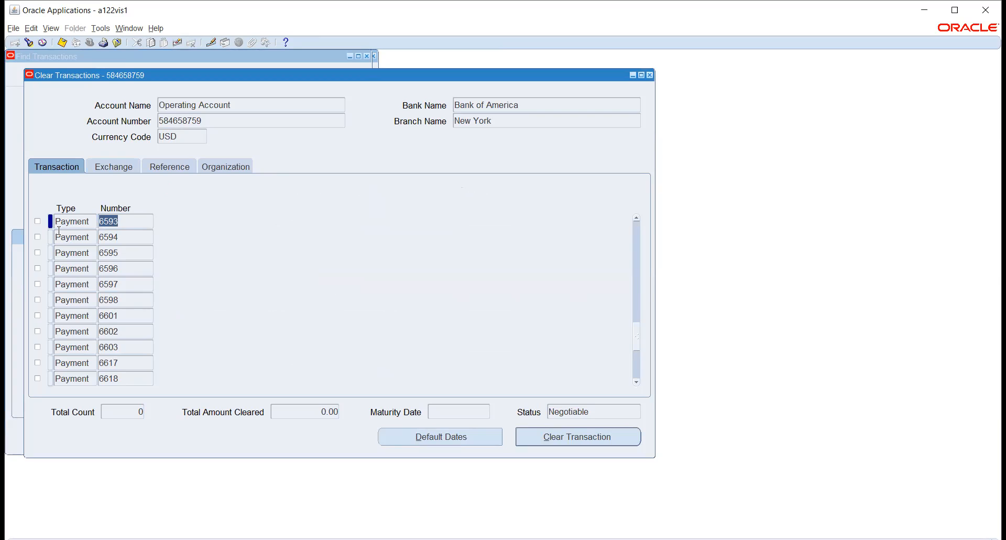
click(37, 220)
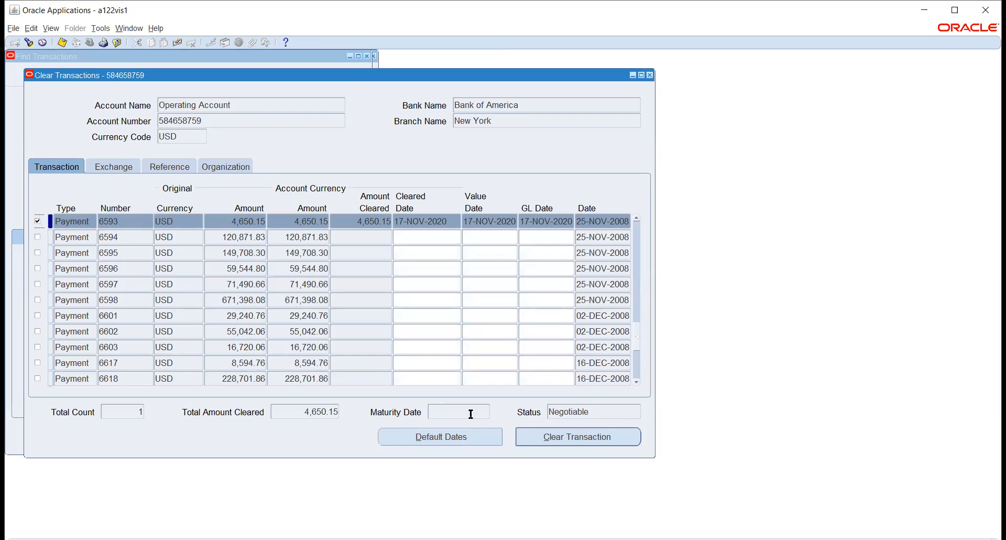
Clear payment 6593 for 4,650.15 with the Corporate conversion type and close the form.
click(553, 438)
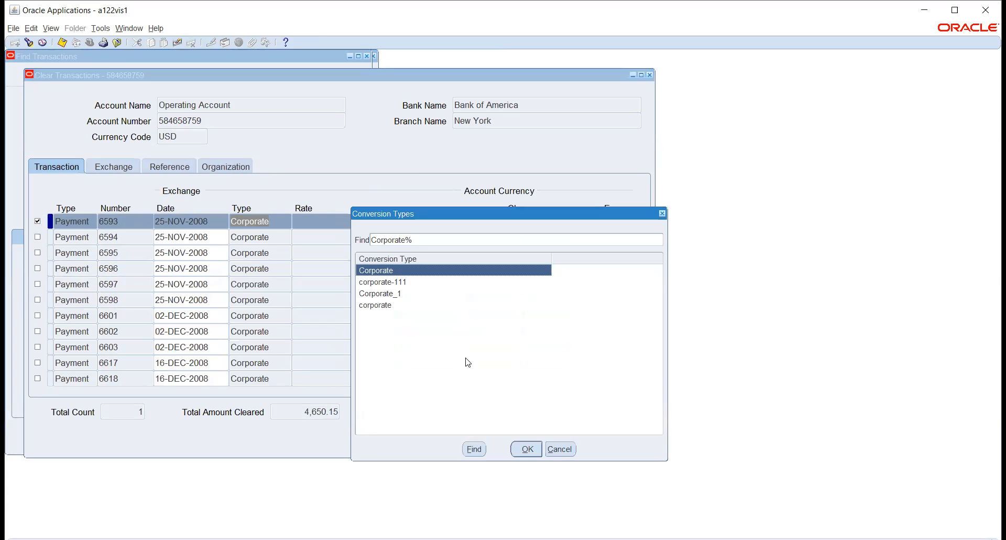
click(535, 447)
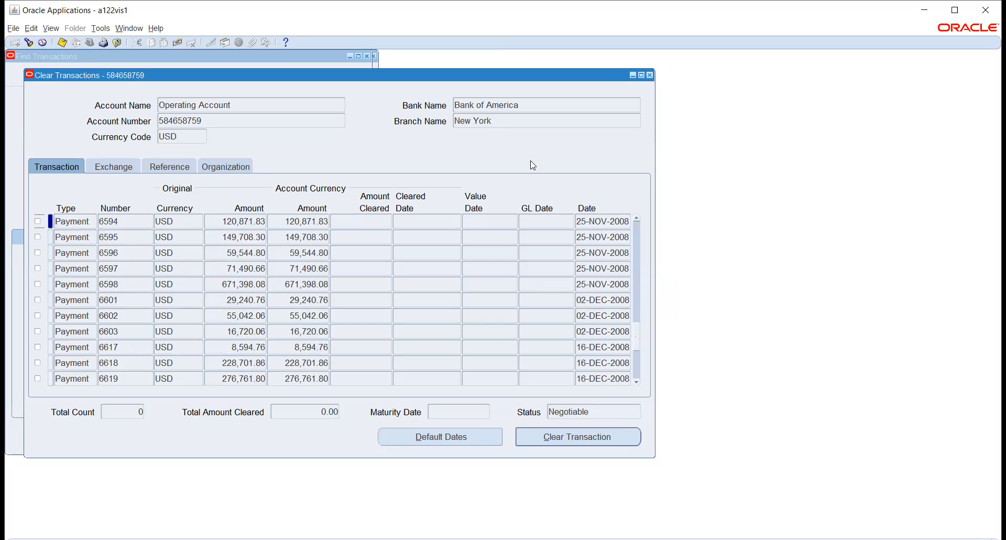
click(649, 75)
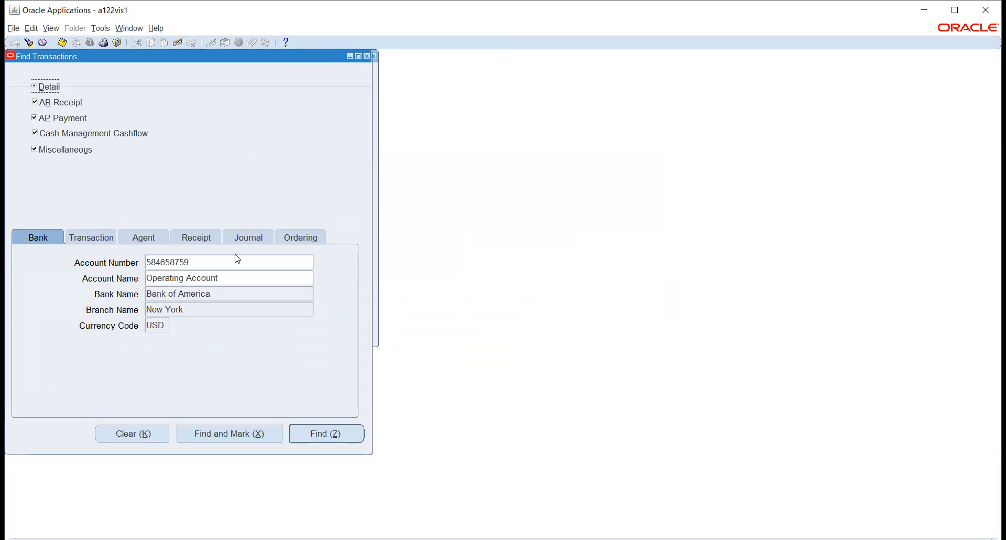
Open Unclear Transactions and find the nine cleared receipts and miscellaneous transactions.
click(226, 264)
key(ctrl+c)
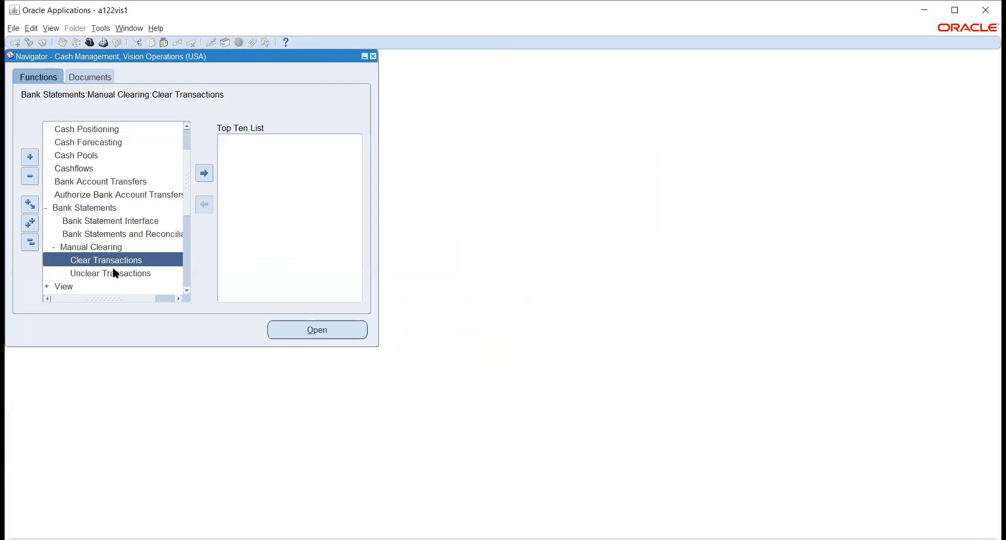
click(103, 272)
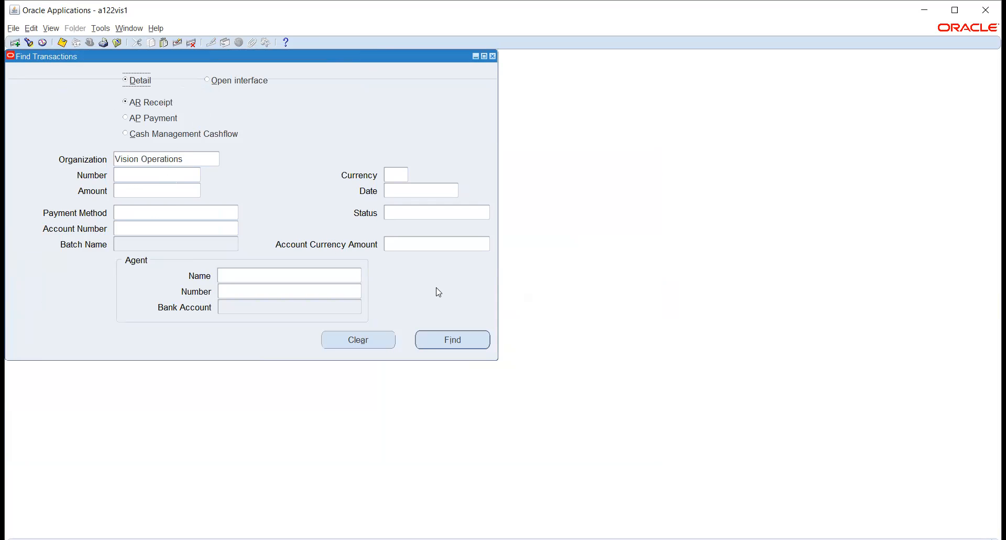
click(452, 341)
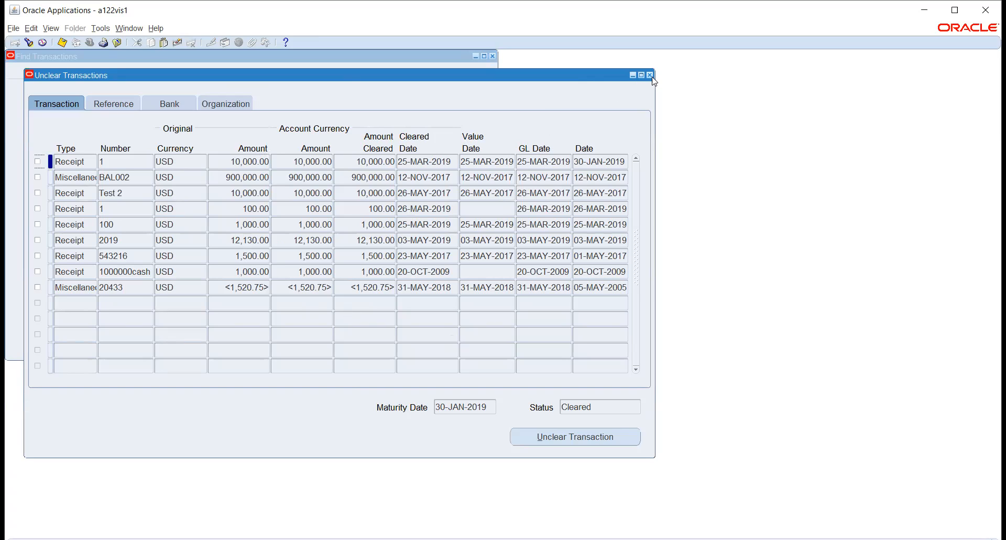
Reopen Clear Transactions with the Operating Account number entered as the search account.
click(356, 59)
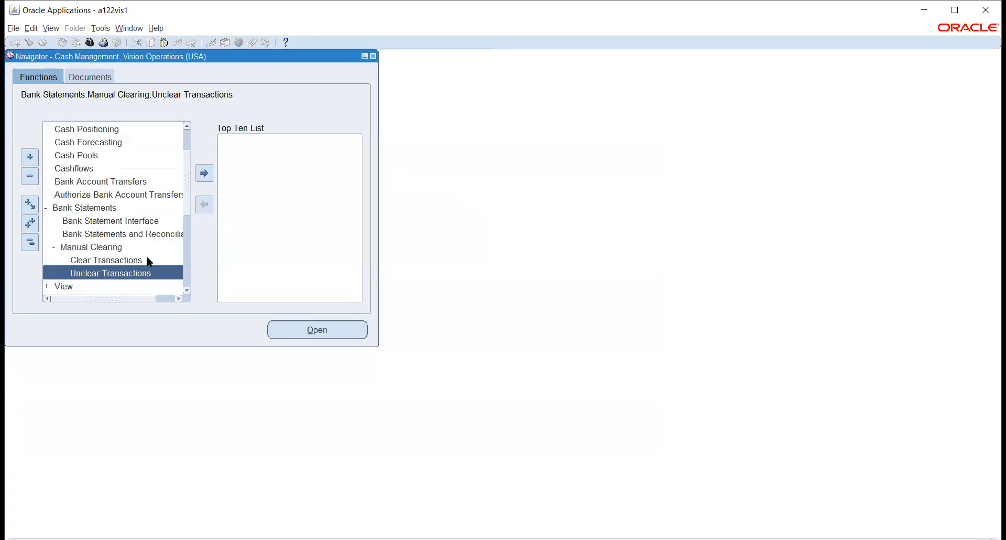
click(105, 260)
double_click(104, 261)
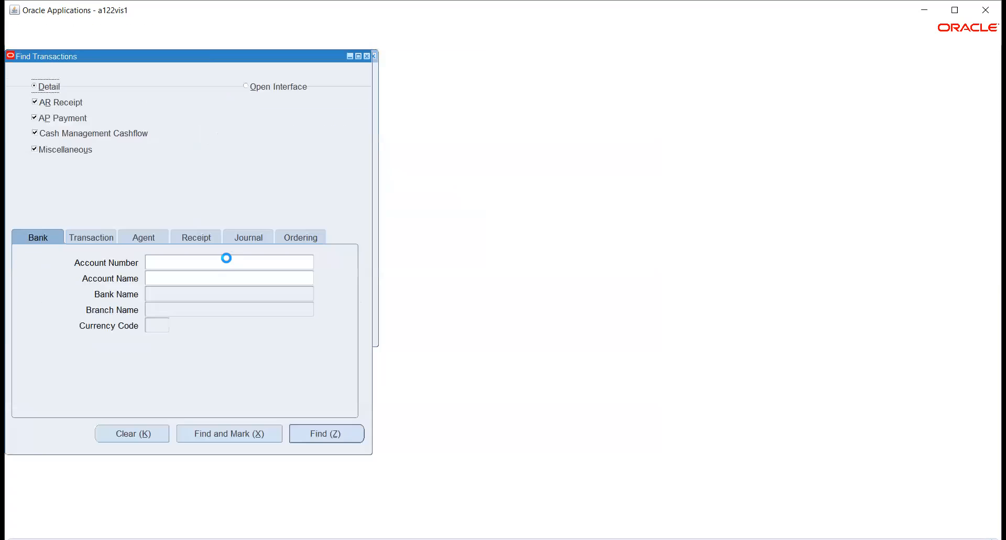
click(194, 258)
key(ctrl+v)
key(Tab)
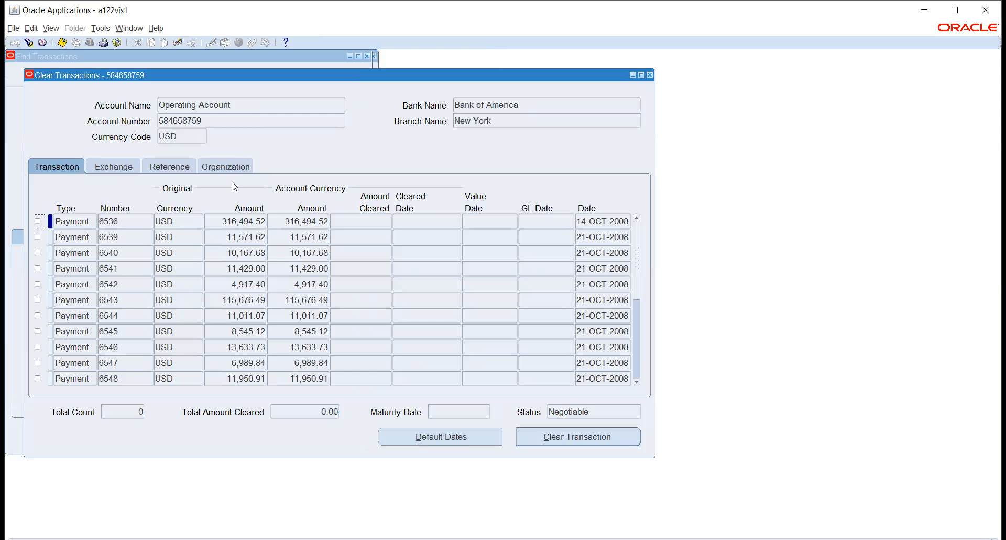
Clear payment 6539 for 11,571.62 using the Corporate conversion type, then close the form.
click(90, 239)
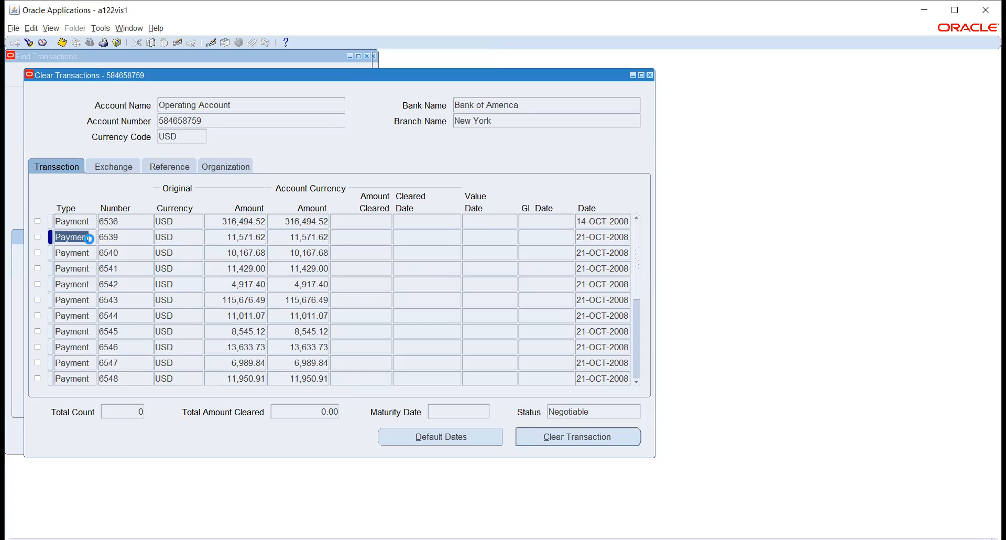
click(37, 237)
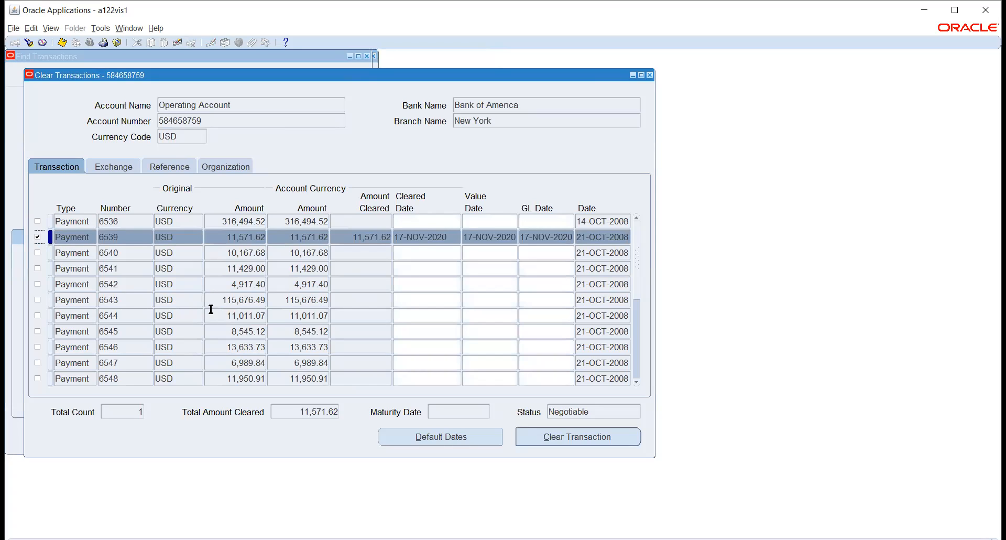
click(136, 237)
click(565, 438)
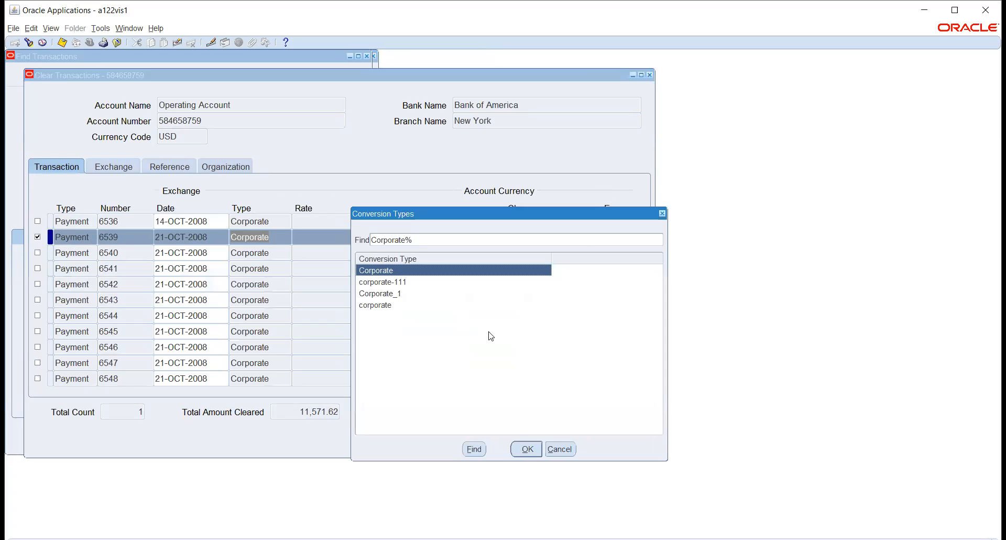
click(529, 447)
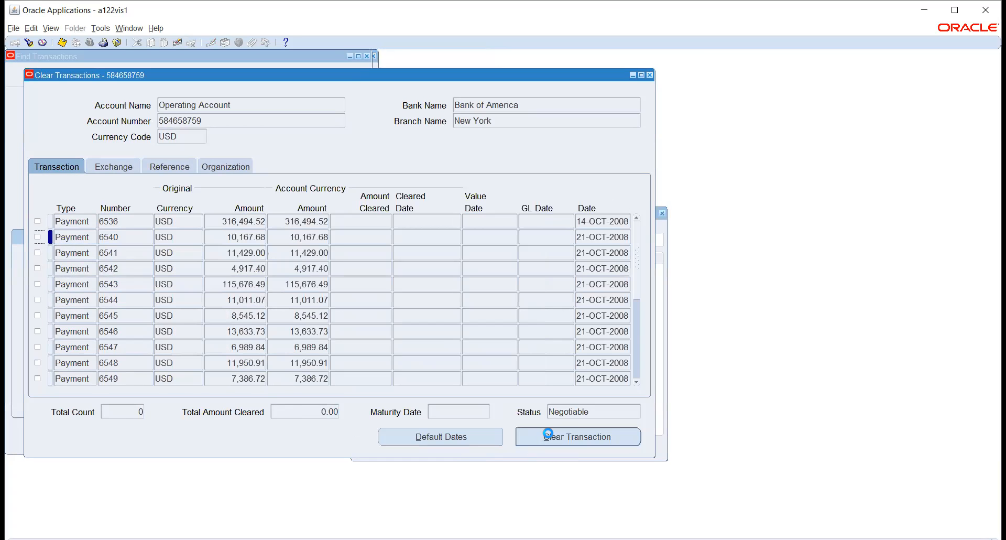
click(650, 75)
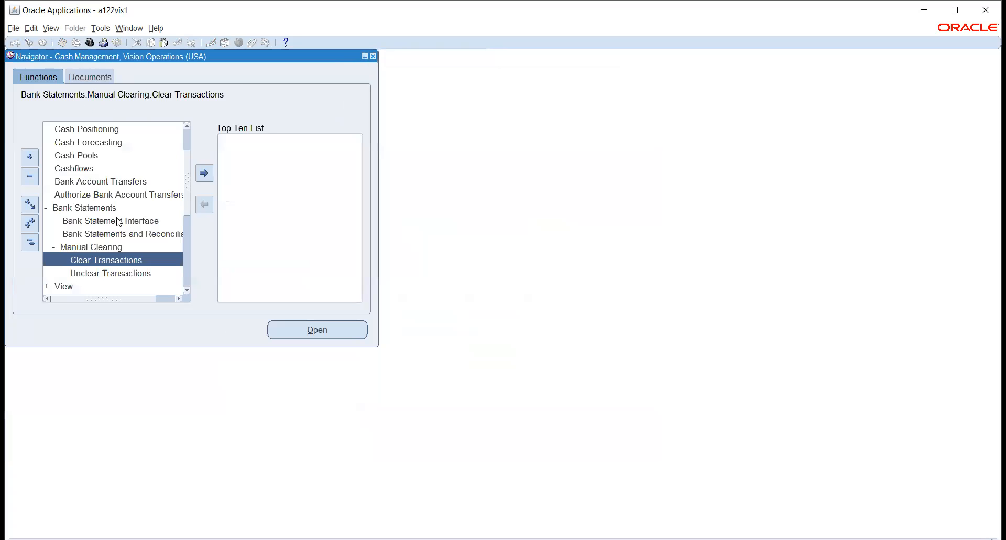
Search cleared AP payments in Unclear Transactions, removing the mistakenly pasted number.
click(95, 272)
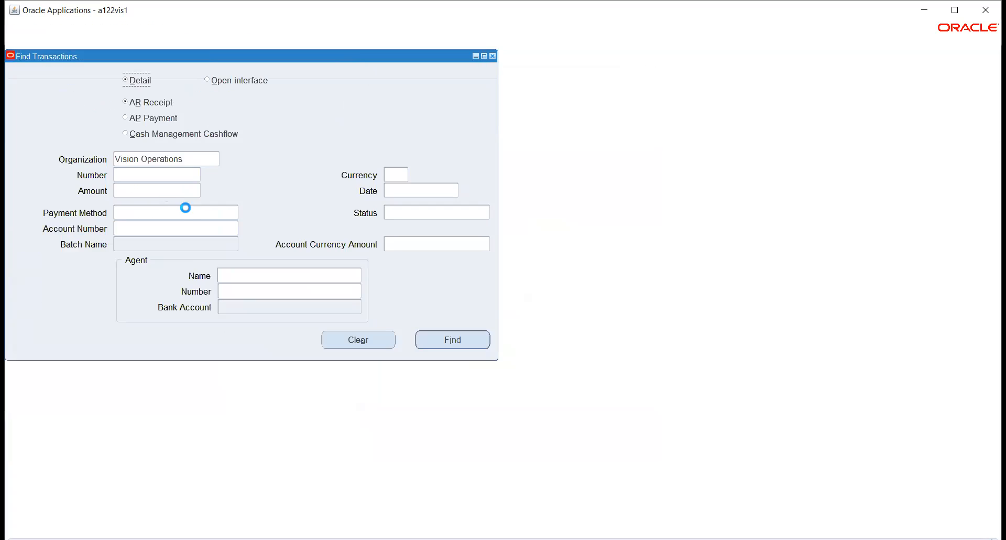
click(154, 175)
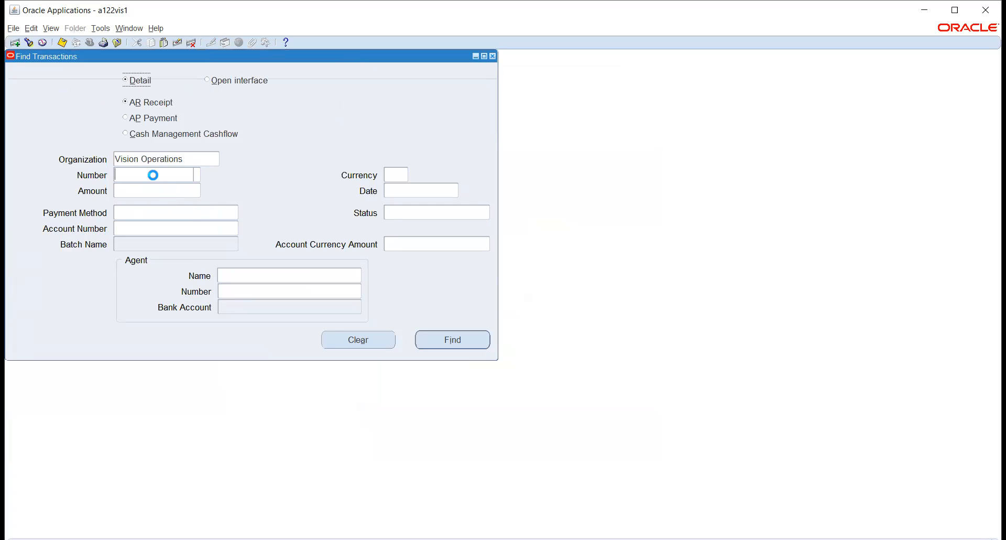
double_click(152, 175)
key(Delete)
click(125, 117)
click(436, 336)
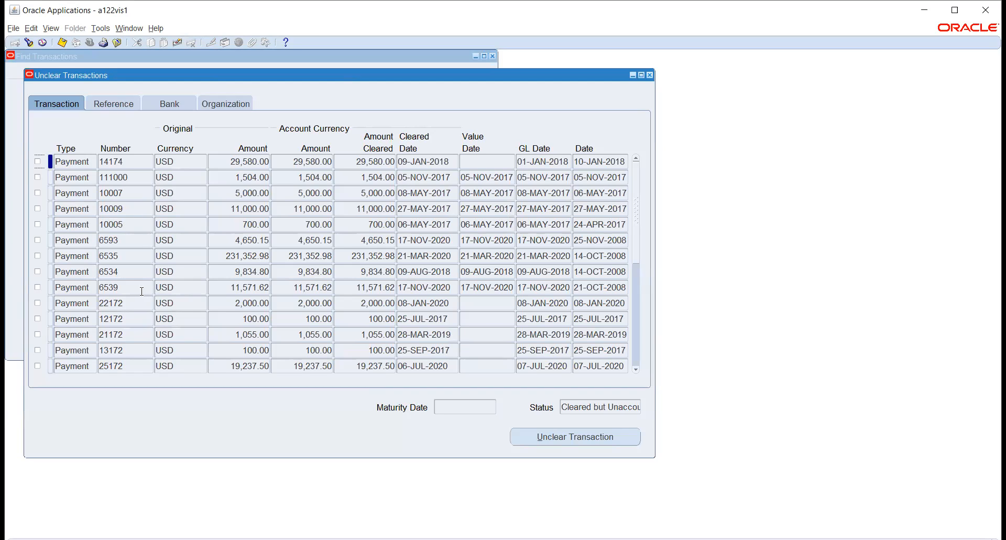
Mark payment 6539 and unclear it.
click(105, 286)
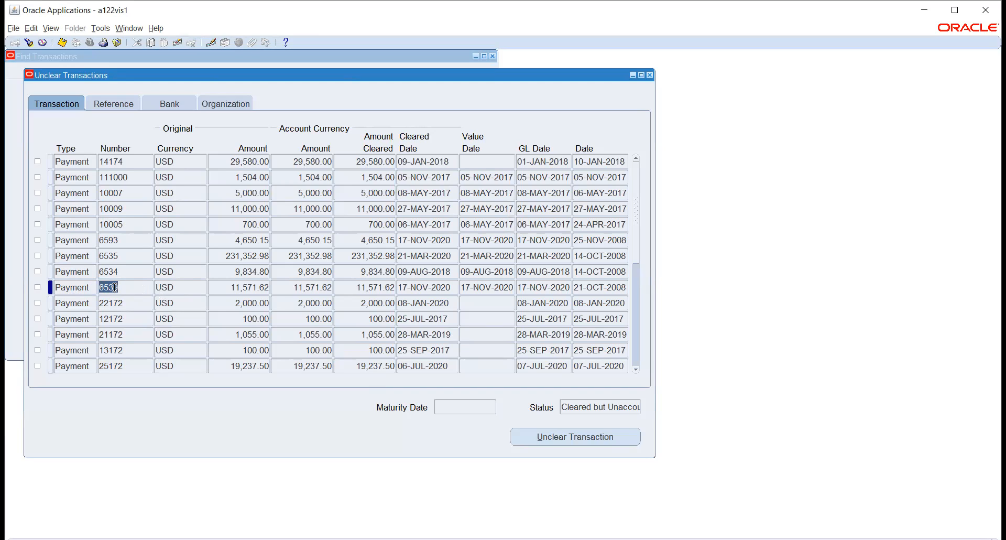
click(39, 286)
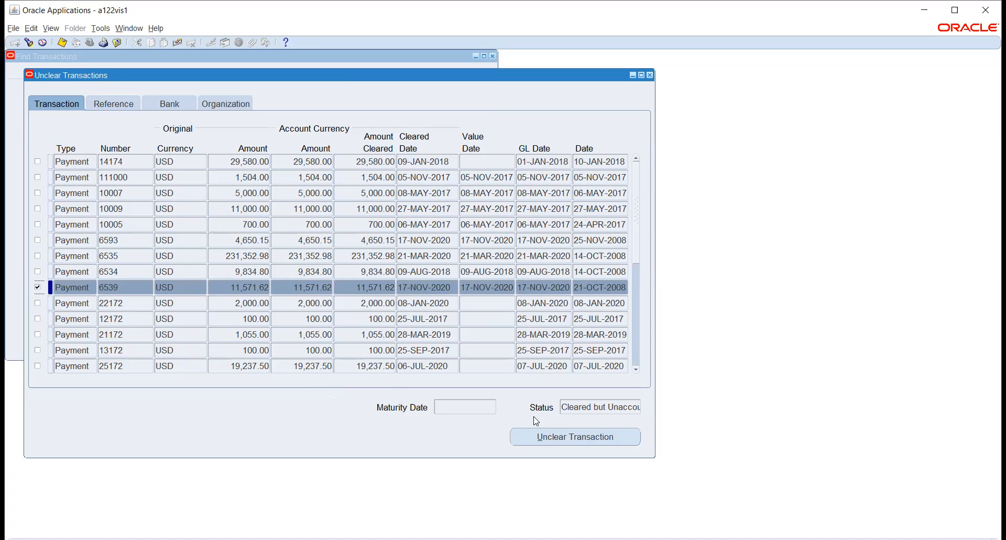
click(550, 438)
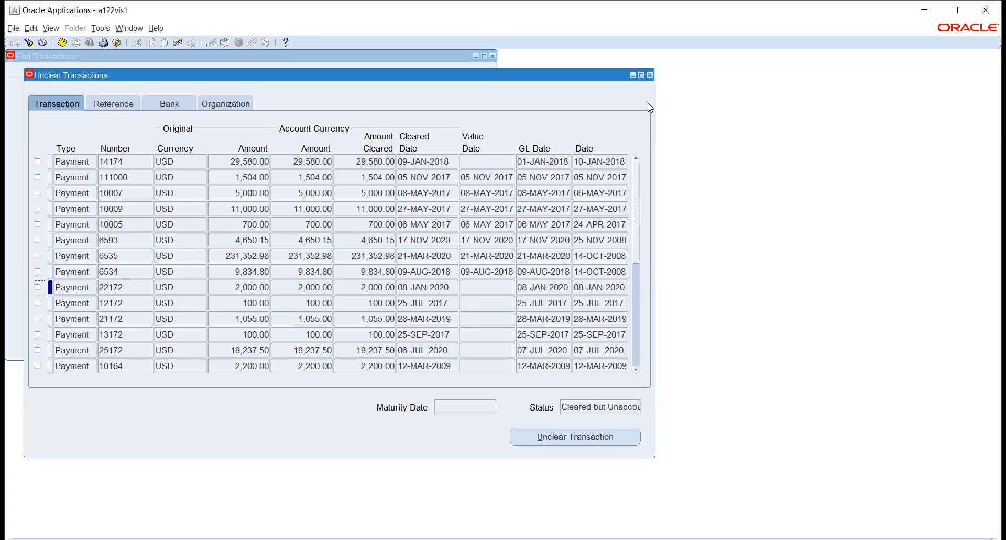
click(650, 76)
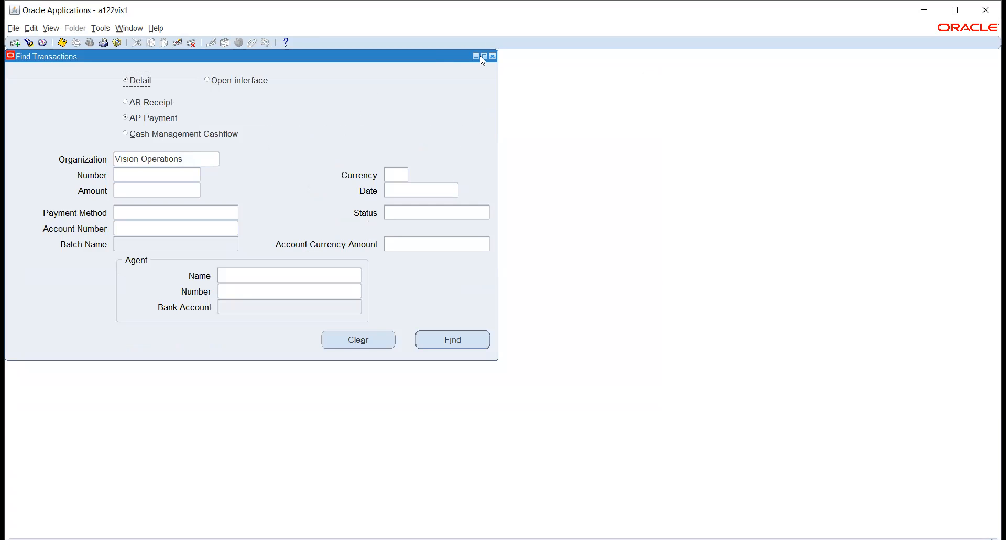
click(493, 58)
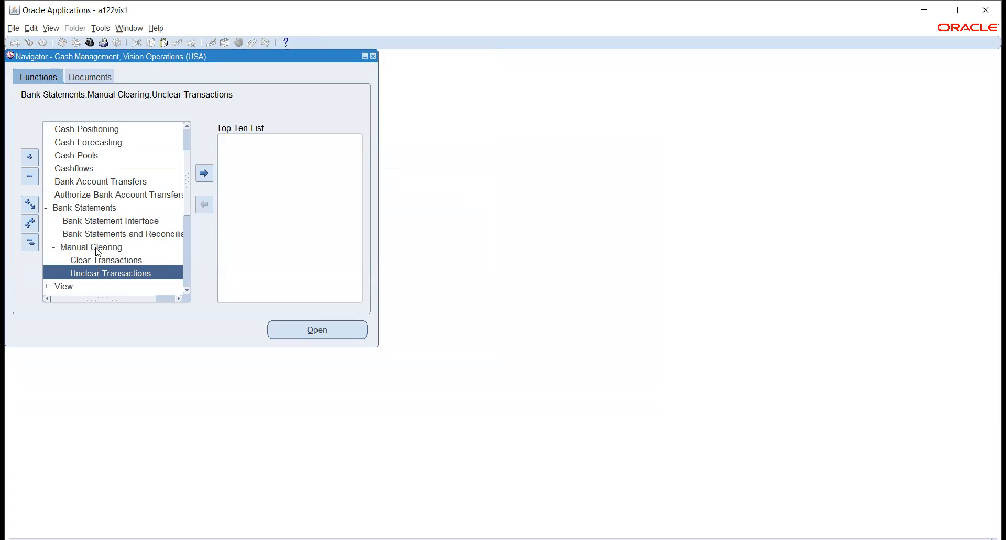
double_click(111, 236)
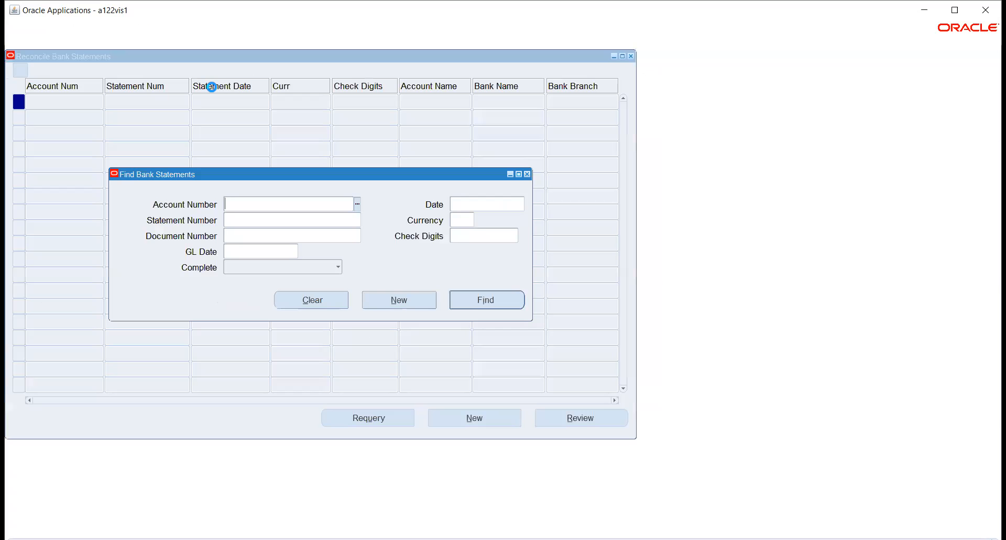
key(Tab)
click(492, 303)
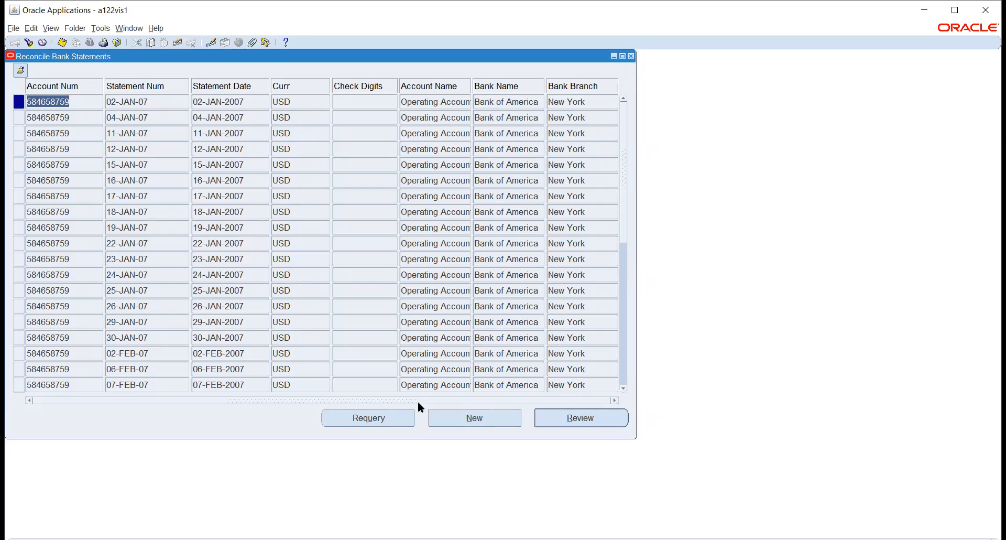
click(473, 417)
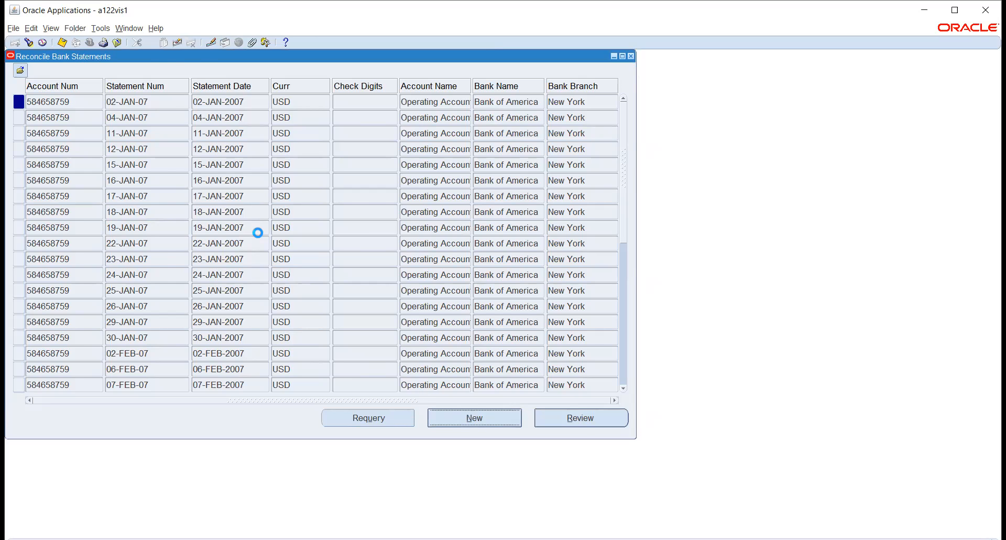
key(Tab)
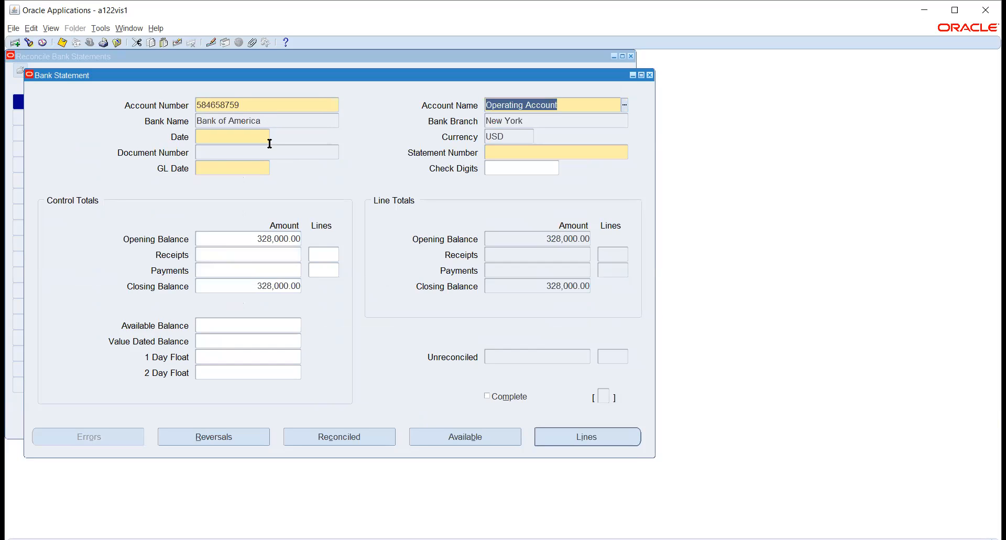
click(233, 137)
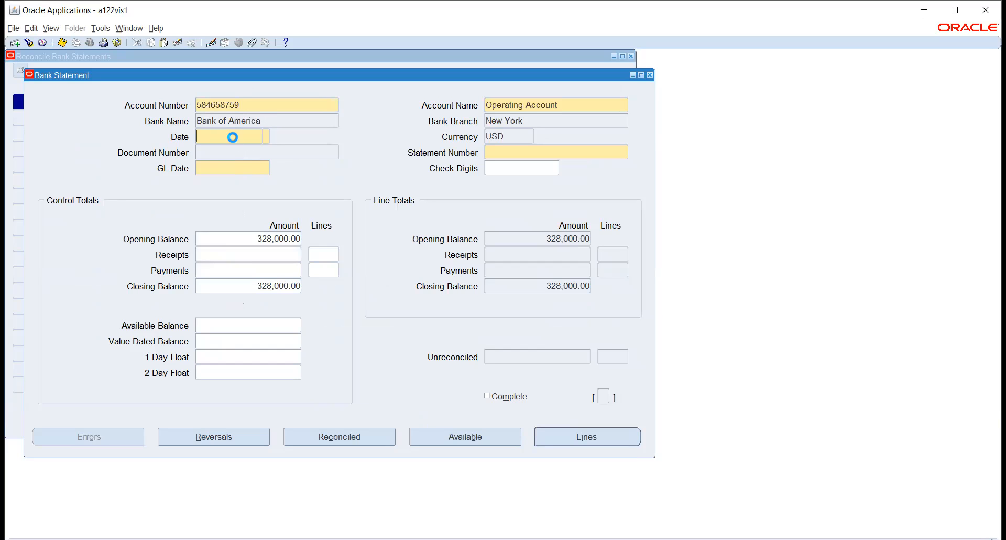
click(263, 136)
click(120, 293)
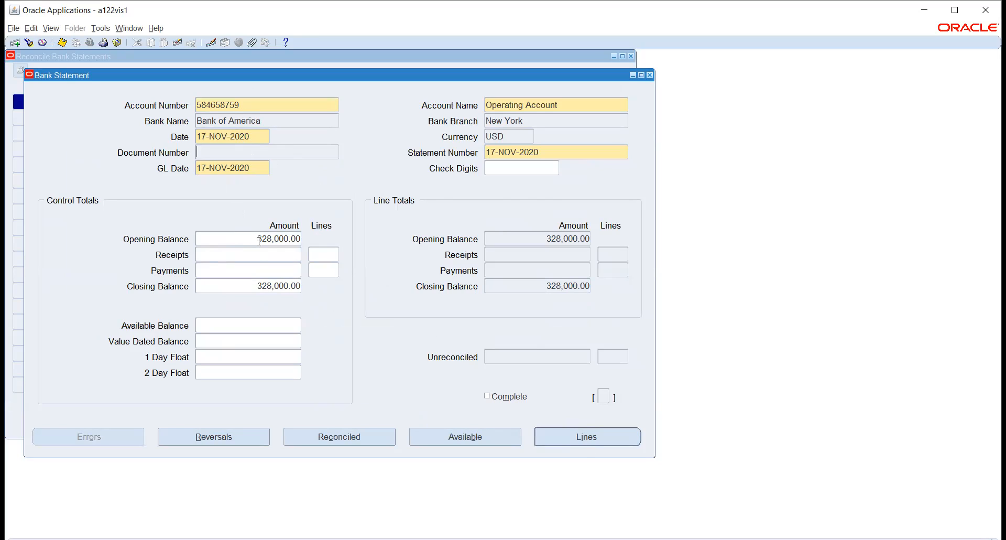
click(587, 443)
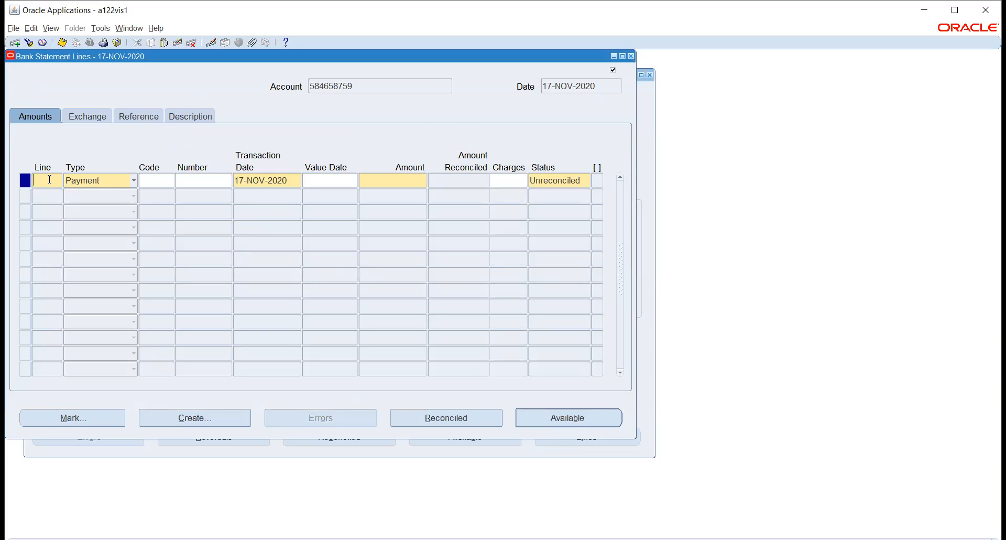
Start statement line 1 with line type Payment.
text(1)
key(Tab)
click(126, 185)
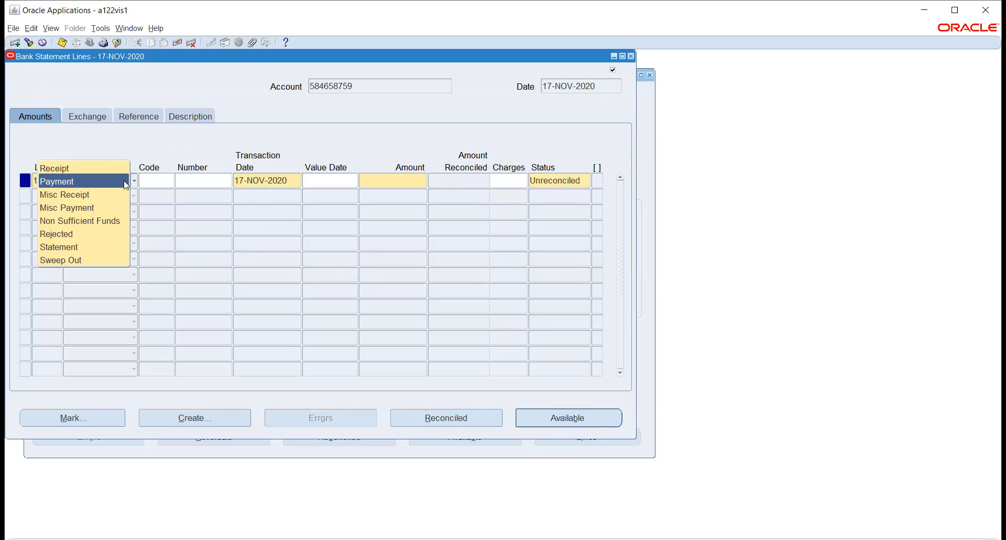
click(161, 181)
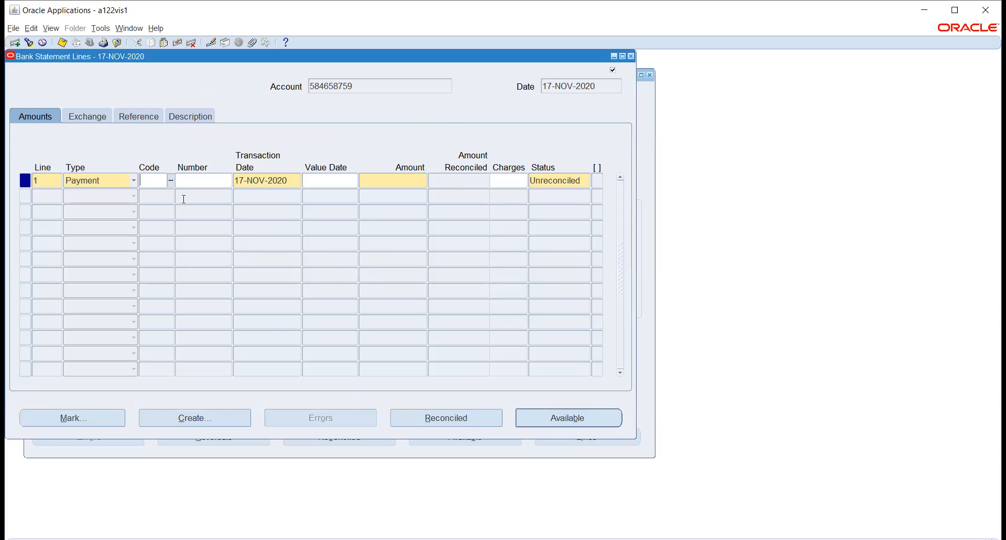
click(172, 181)
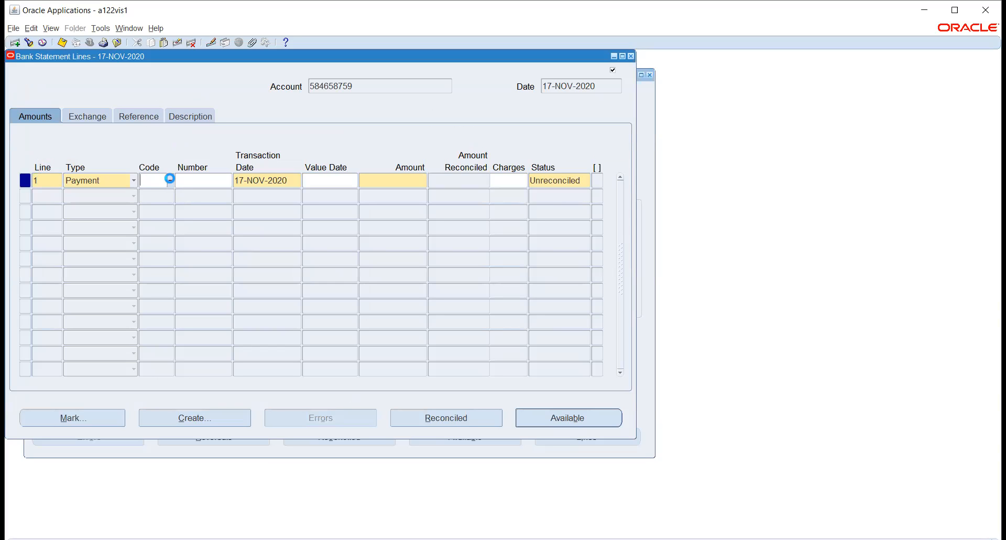
key(Escape)
Give line 1 code 100, number 6539 and amount 11,000.00.
text(100)
click(212, 179)
text(6539)
key(Tab)
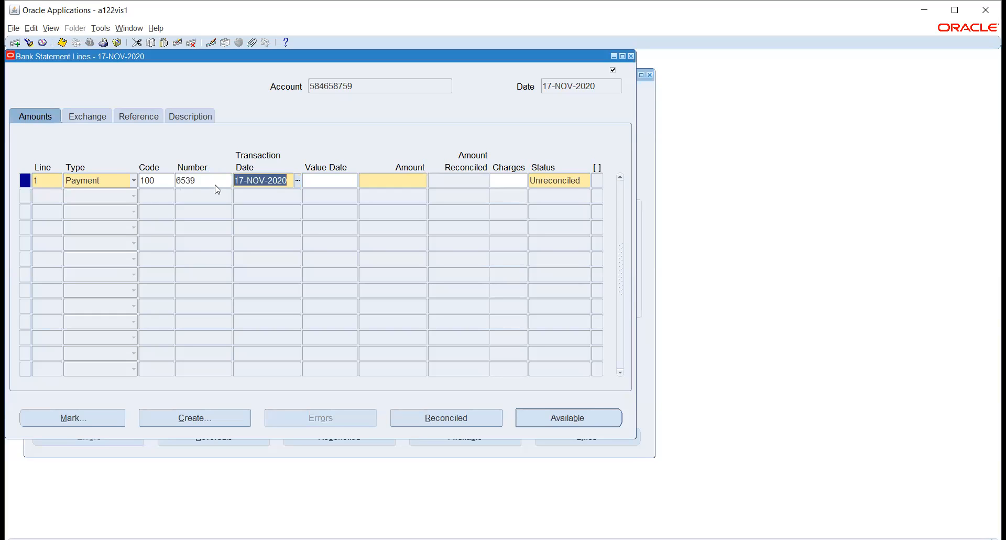
key(Tab)
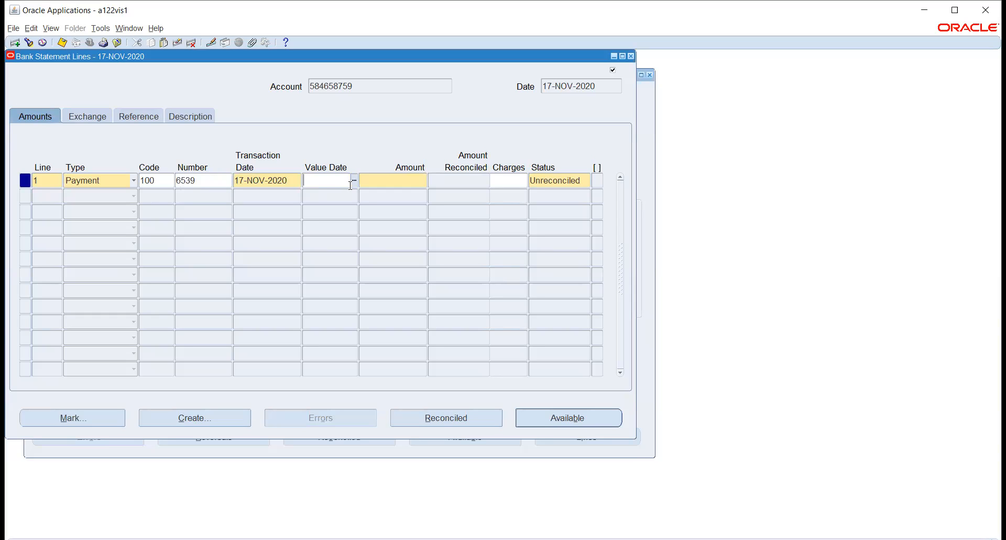
click(380, 181)
text(11,000)
key(Tab)
Reconcile statement line 1 against payment 6539 with Corporate conversion, accepting the control-total warning.
click(569, 417)
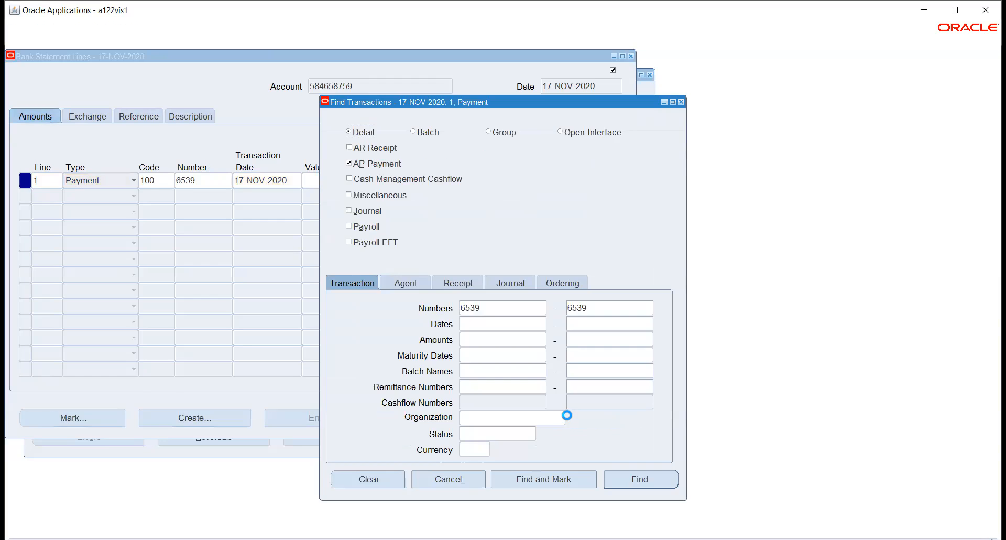
click(641, 480)
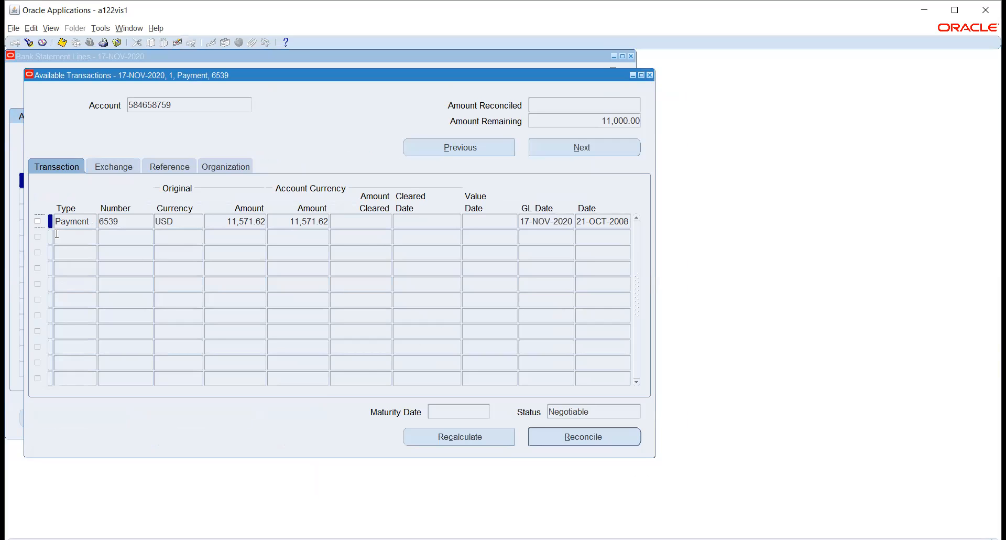
click(37, 221)
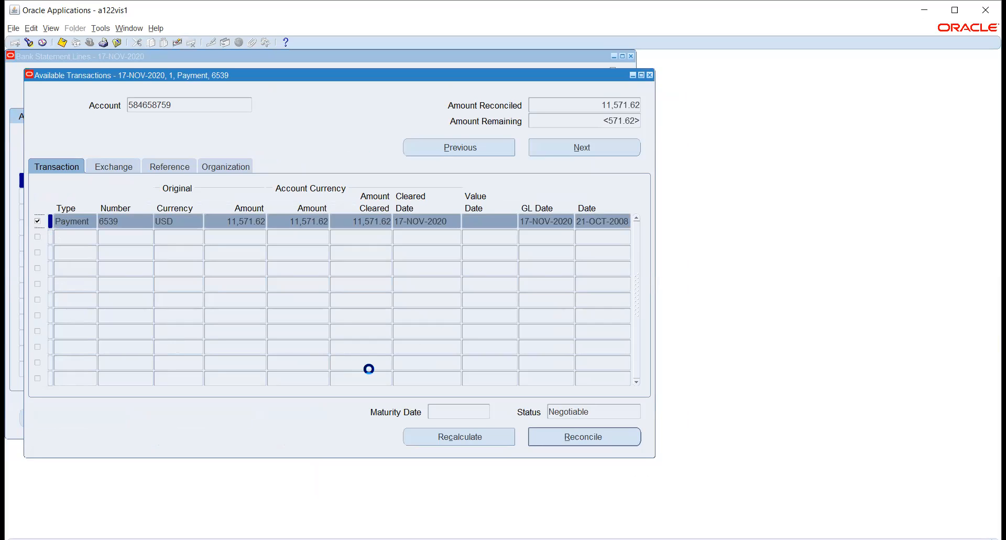
click(606, 442)
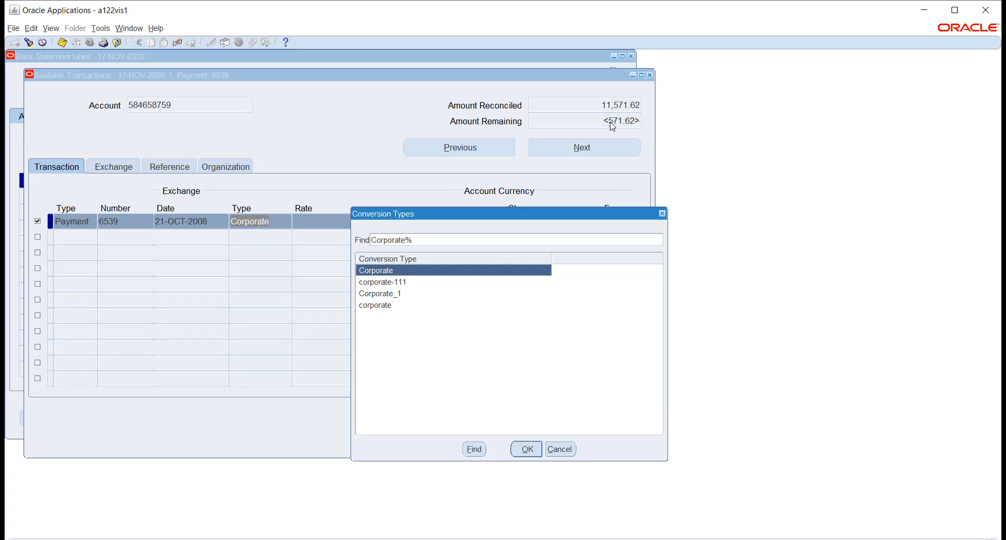
click(519, 451)
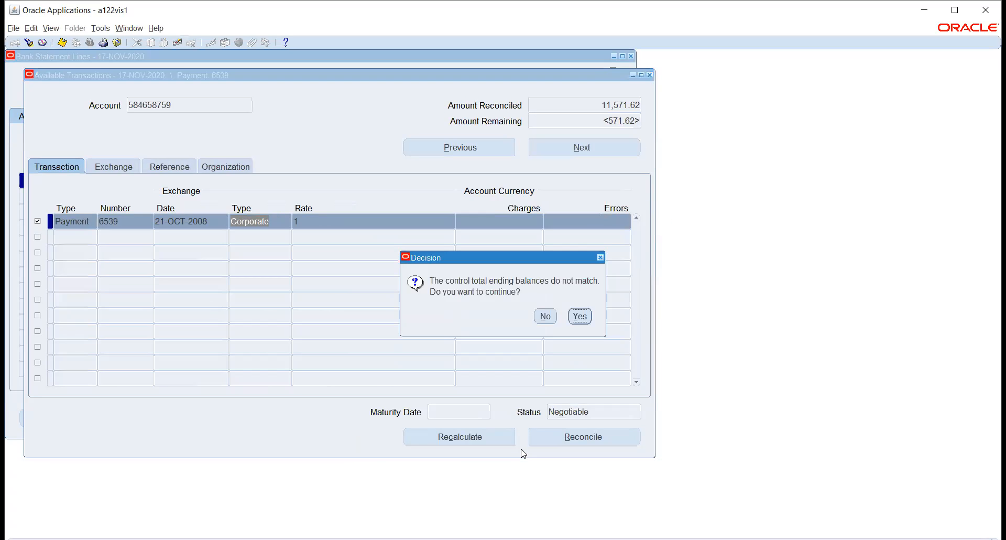
click(574, 317)
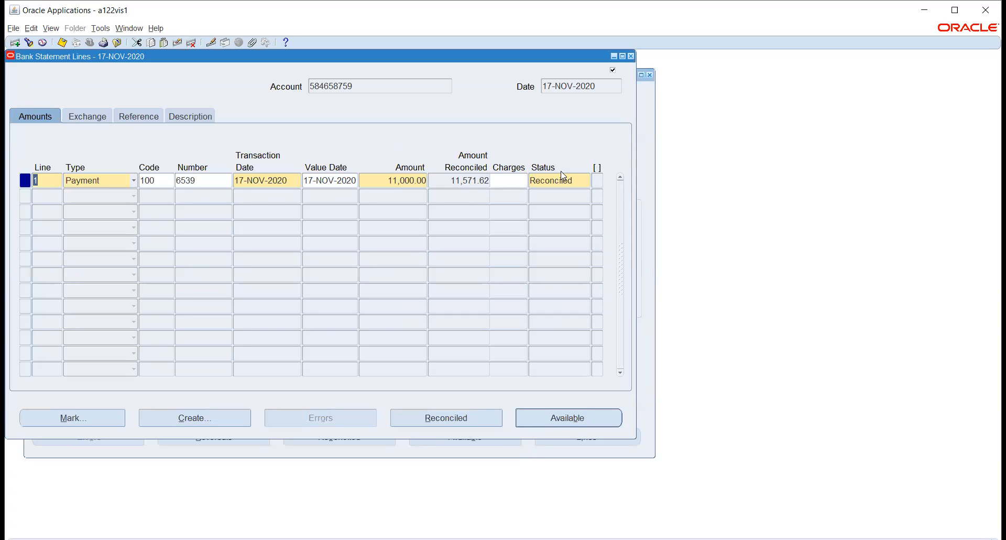
Review the line's Reconciled status and its matched payment number 6539.
click(581, 180)
double_click(581, 180)
double_click(216, 181)
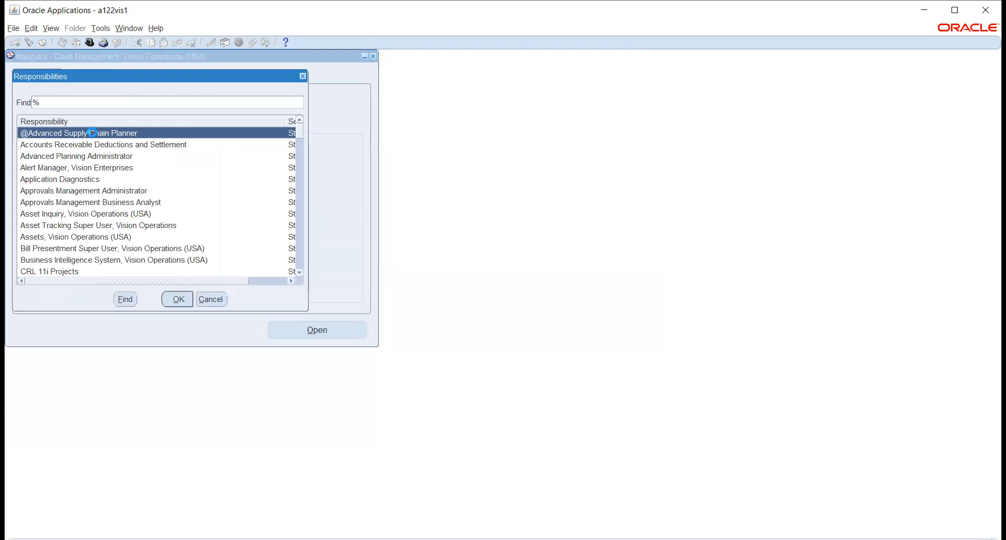
Switch to the Payables, Vision Operations responsibility.
text(pay)
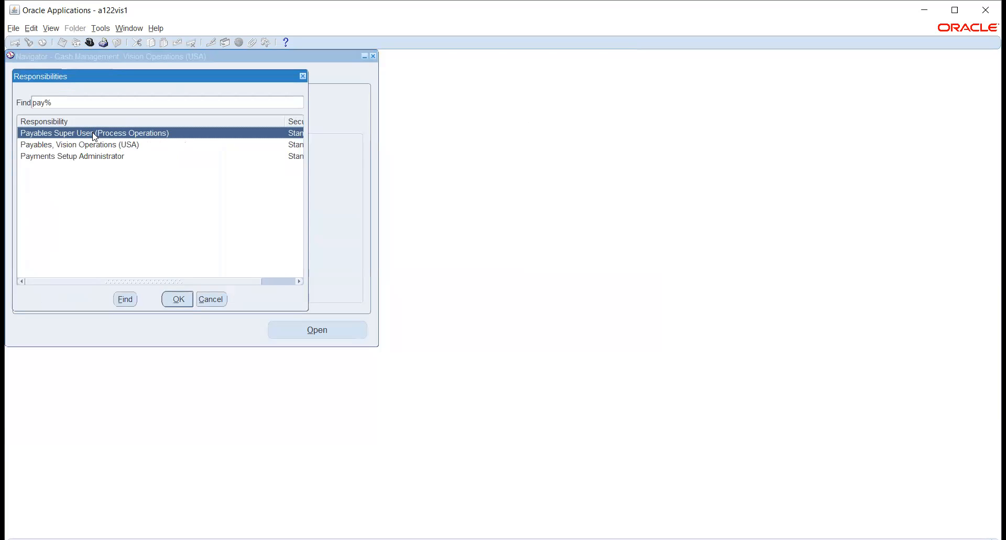
key(Down)
key(Return)
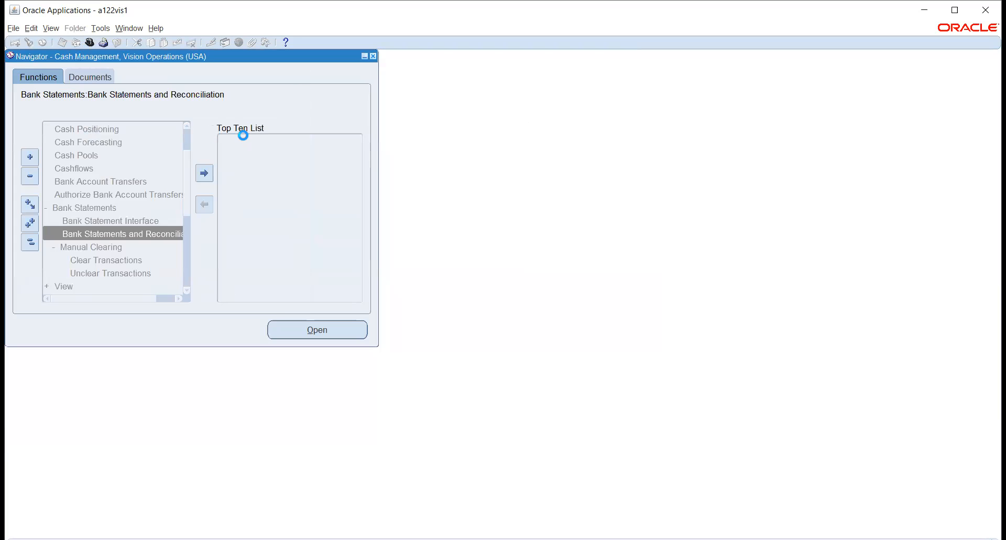
Open the Payments entry form from Payments > Entry and bring up Find Payments.
click(108, 144)
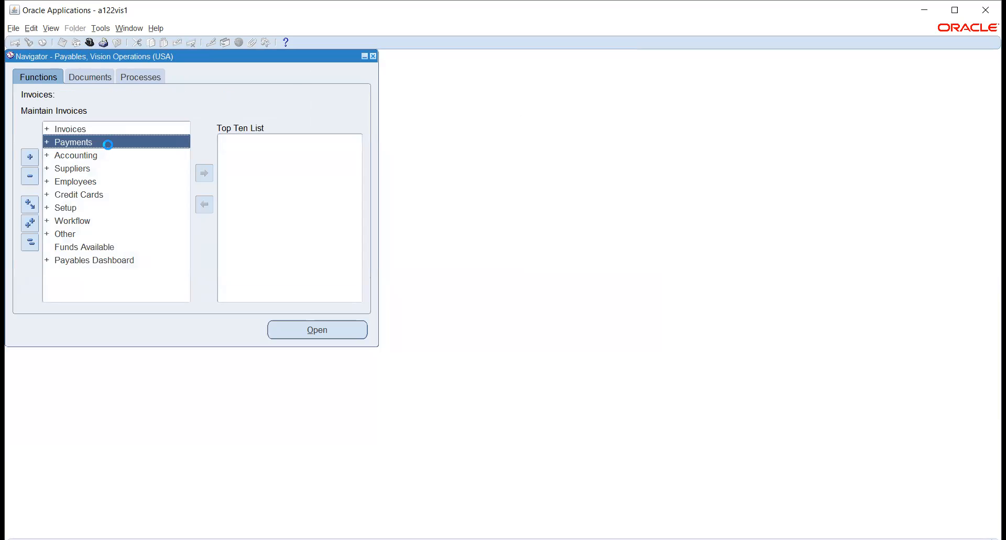
double_click(108, 144)
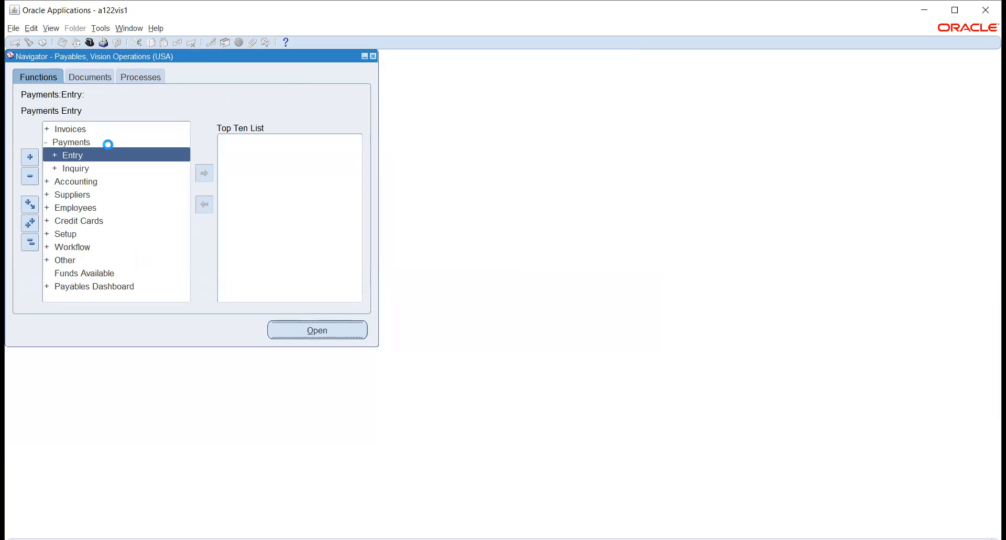
key(Return)
key(Return)
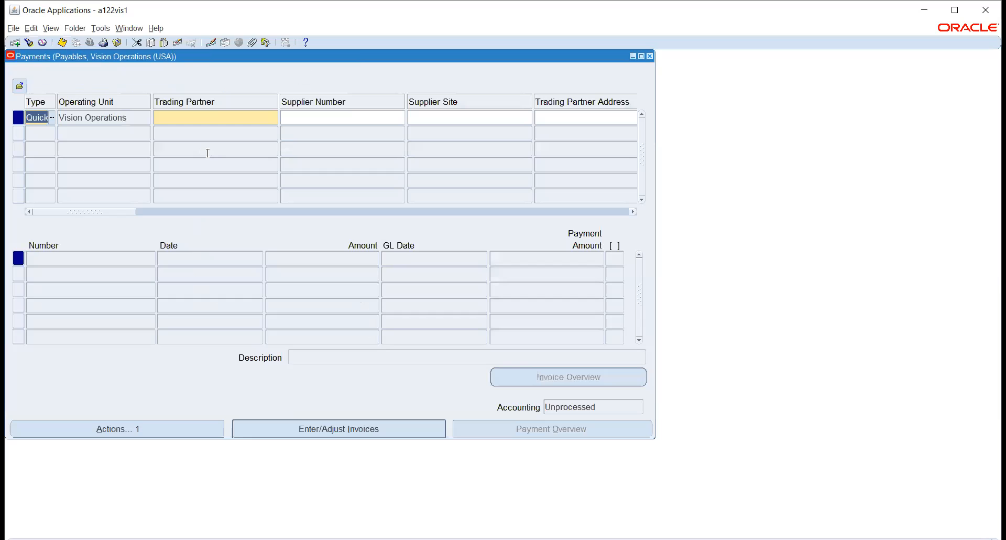
click(29, 42)
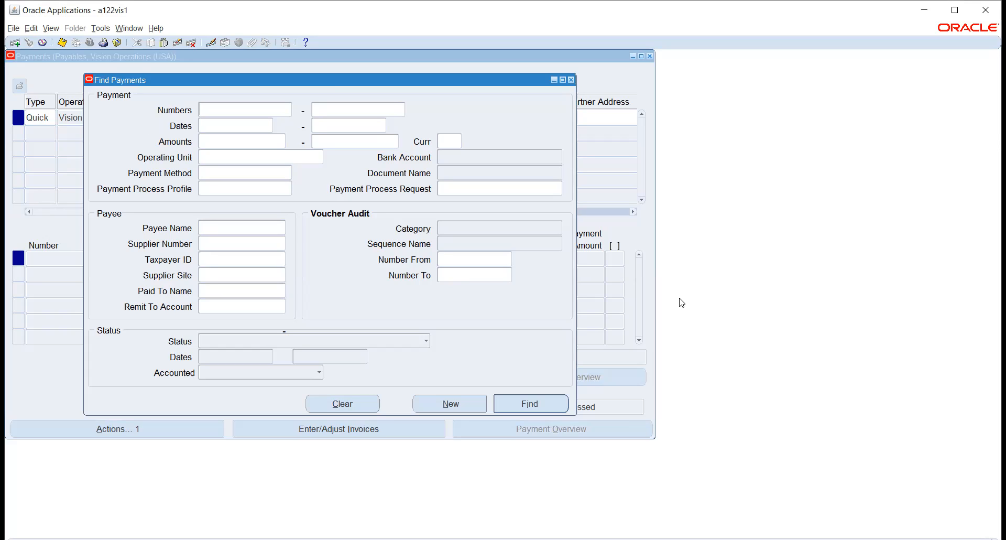
Search for payment 6539 by payment number range.
text(6539)
key(Tab)
click(545, 397)
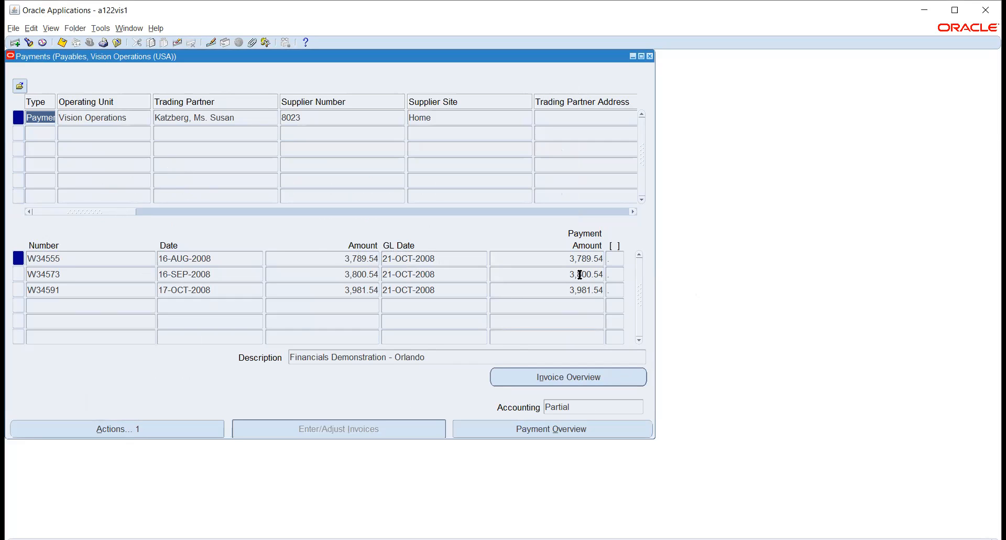
Confirm the payment's status is Reconciled Unaccounted, then close the Payments form.
click(559, 258)
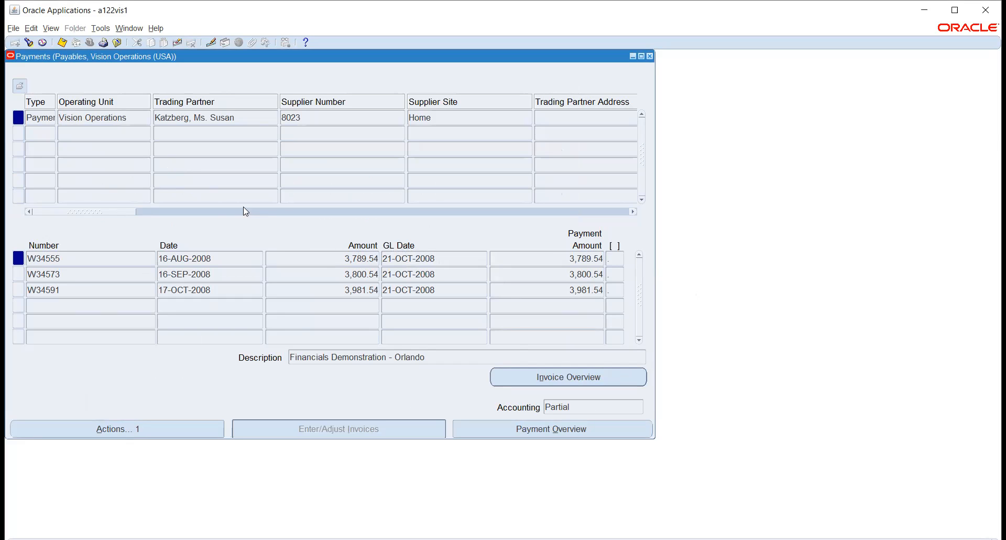
drag(61, 212, 457, 212)
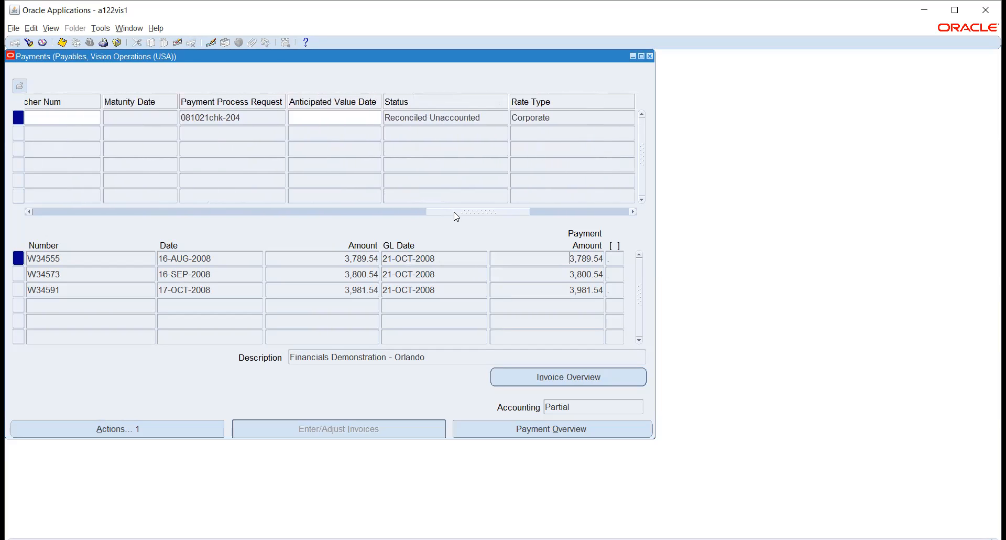
click(496, 116)
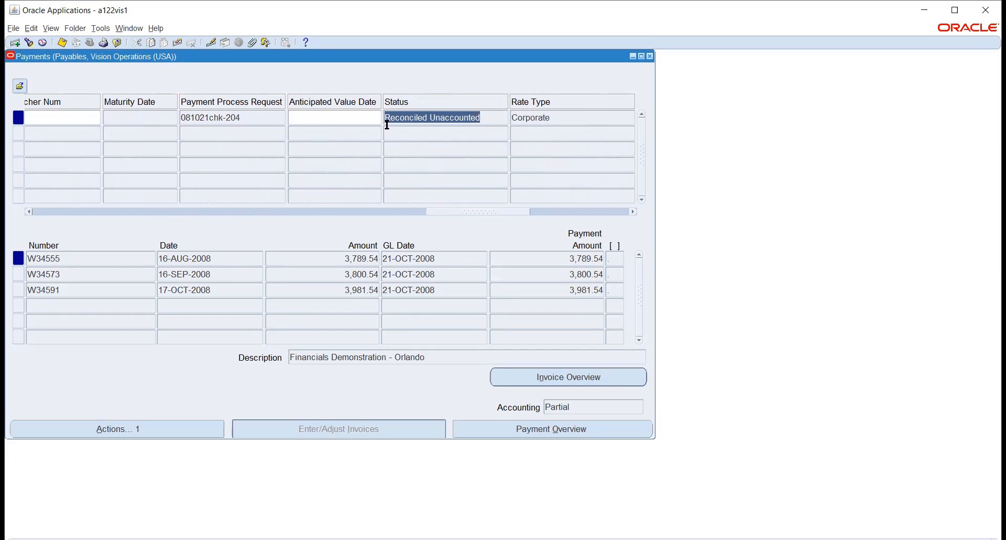
click(650, 57)
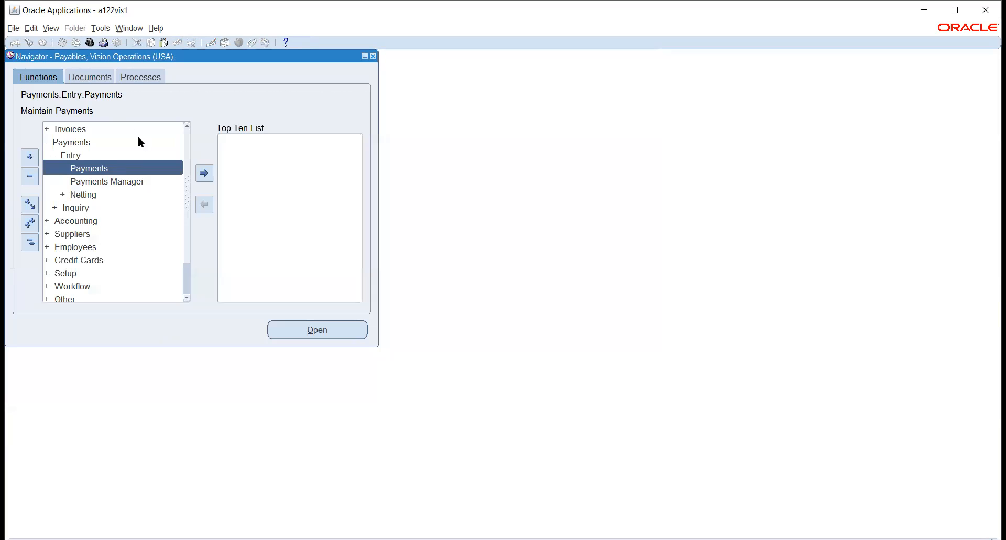
Switch to Cash Management, Vision Operations (USA) and launch Bank Account Transfers.
click(78, 44)
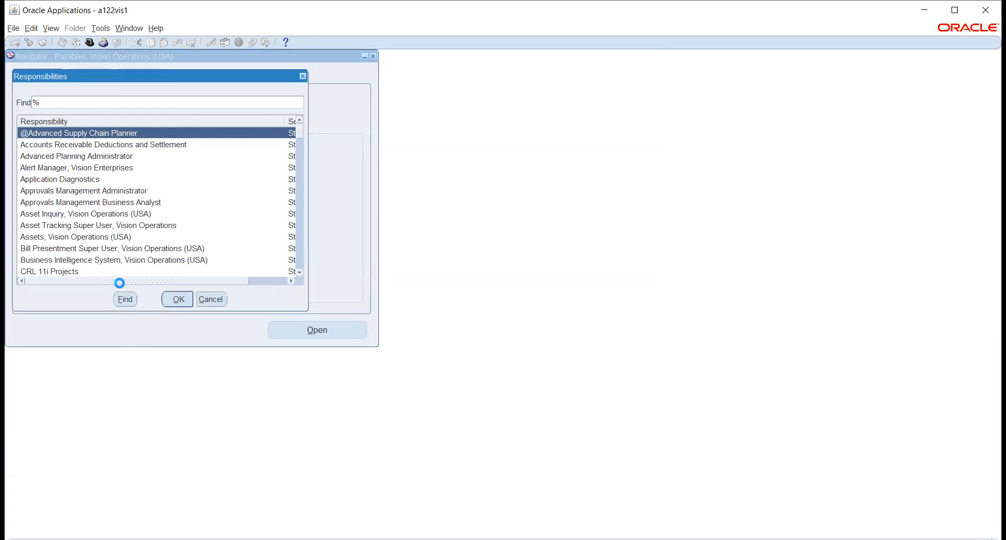
text(asset)
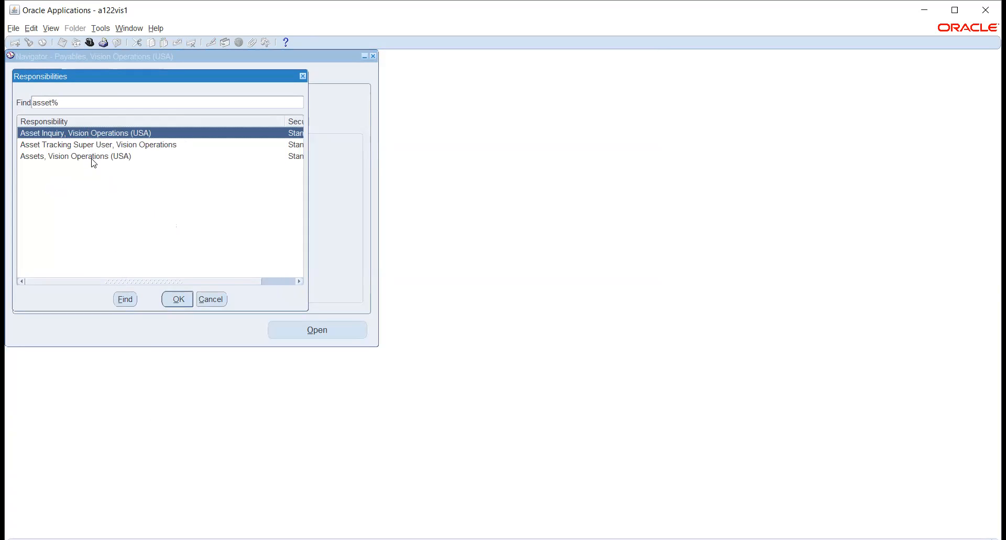
click(92, 157)
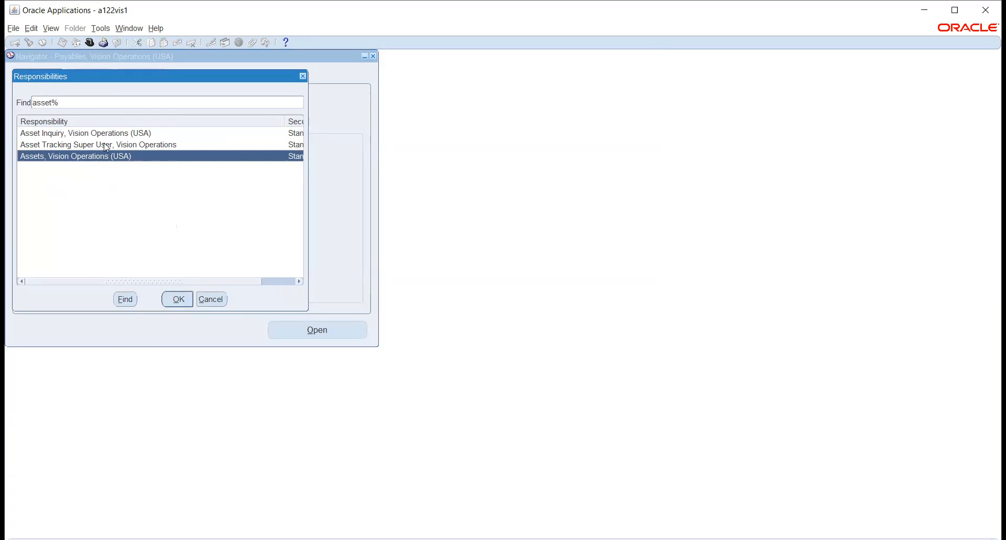
key(BackSpace)
key(BackSpace)
key(BackSpace)
key(BackSpace)
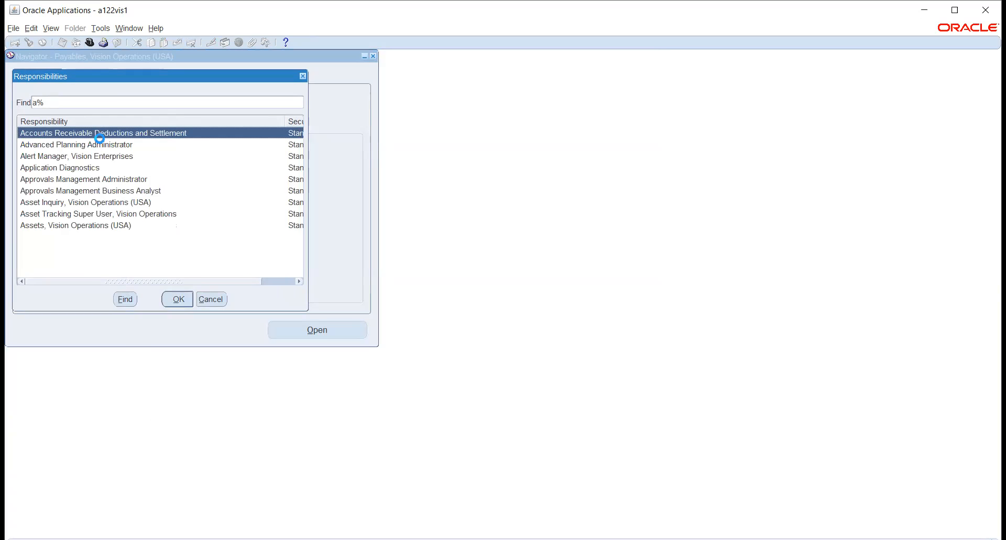
key(BackSpace)
text(cash Management)
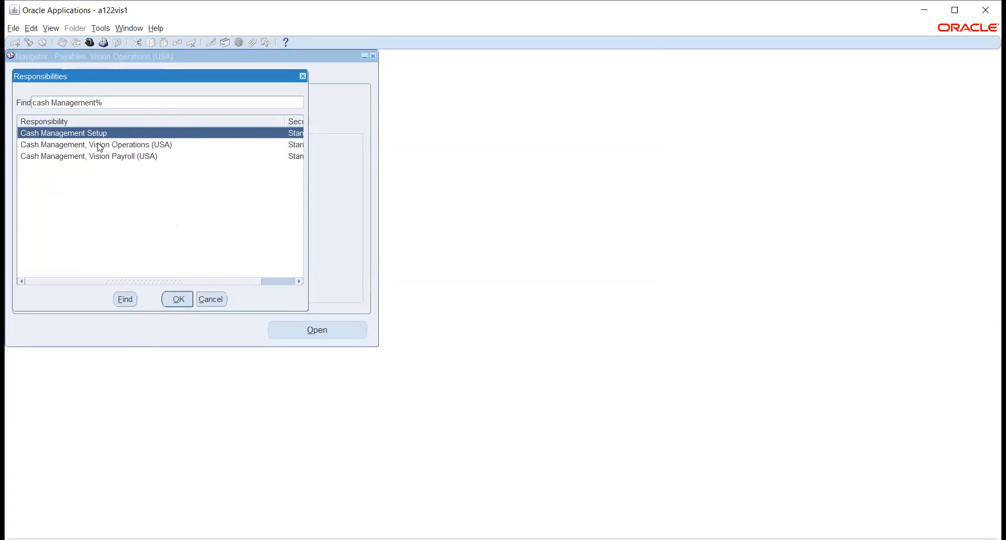
click(99, 146)
click(179, 300)
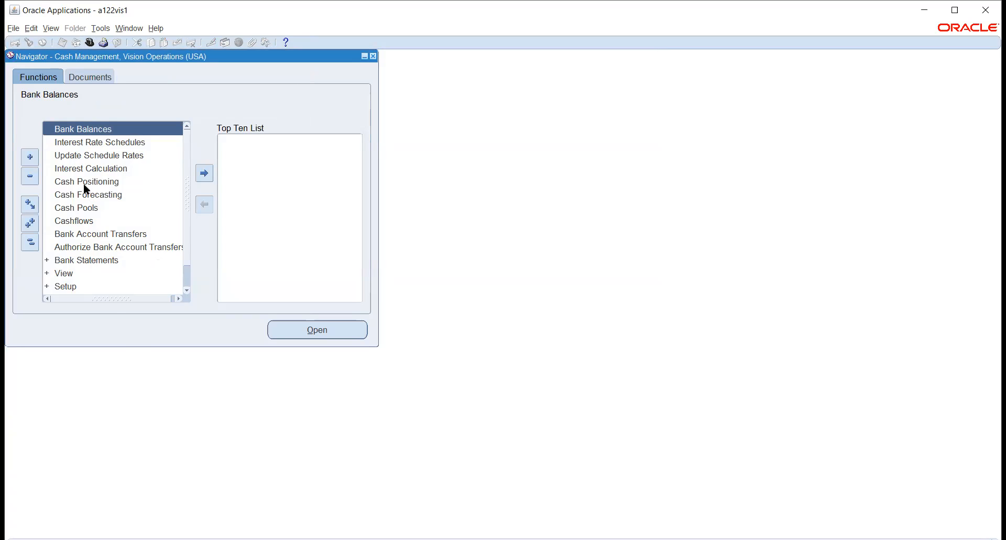
scroll(108, 293, down, 1)
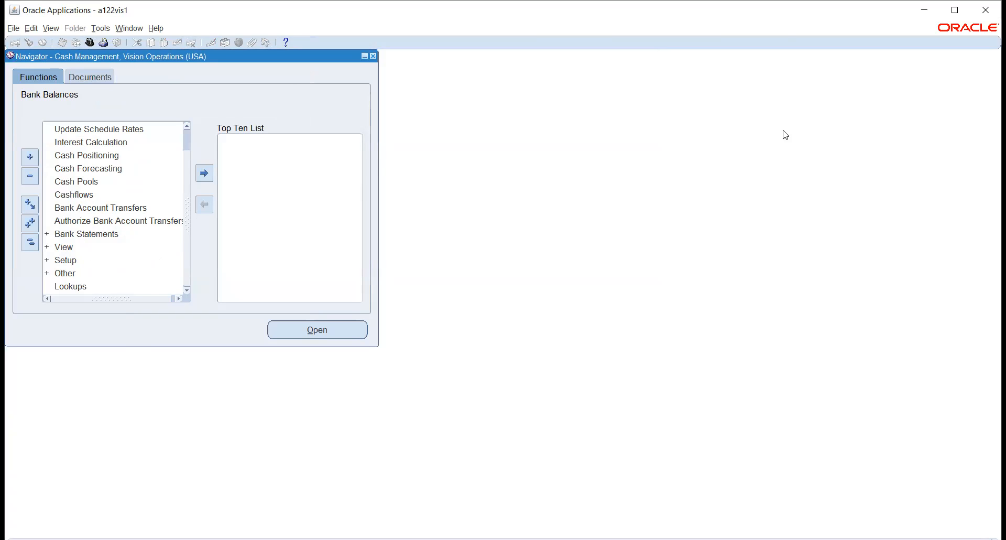
double_click(65, 206)
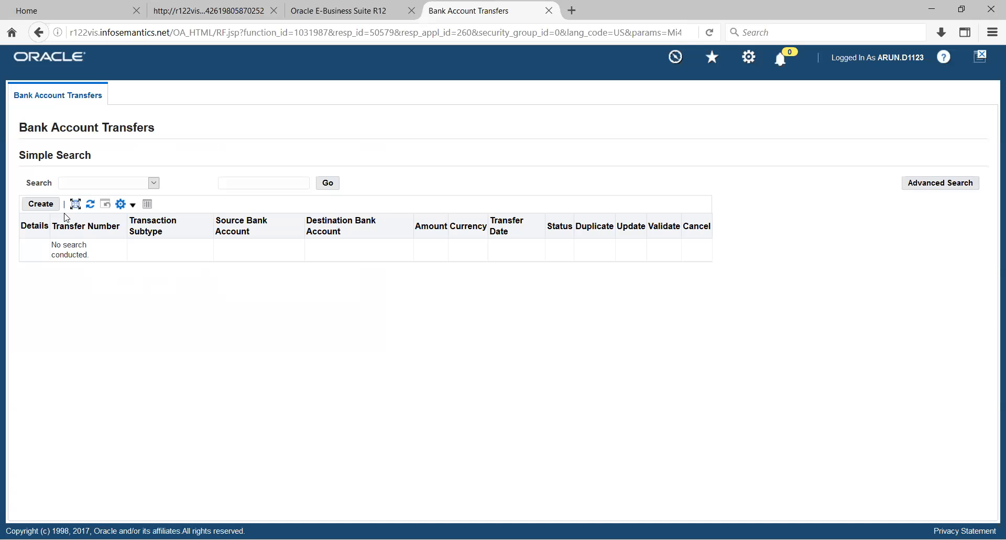
Create a new bank account transfer from the Bank Account Transfers page.
click(42, 204)
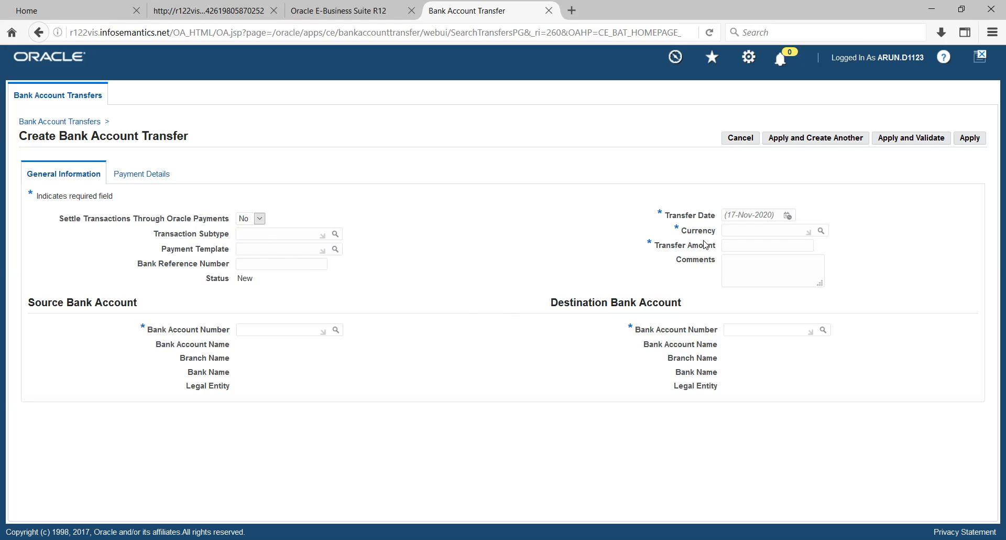
Set the transfer currency to USD and the transfer amount to 1000.
text(USD)
key(Tab)
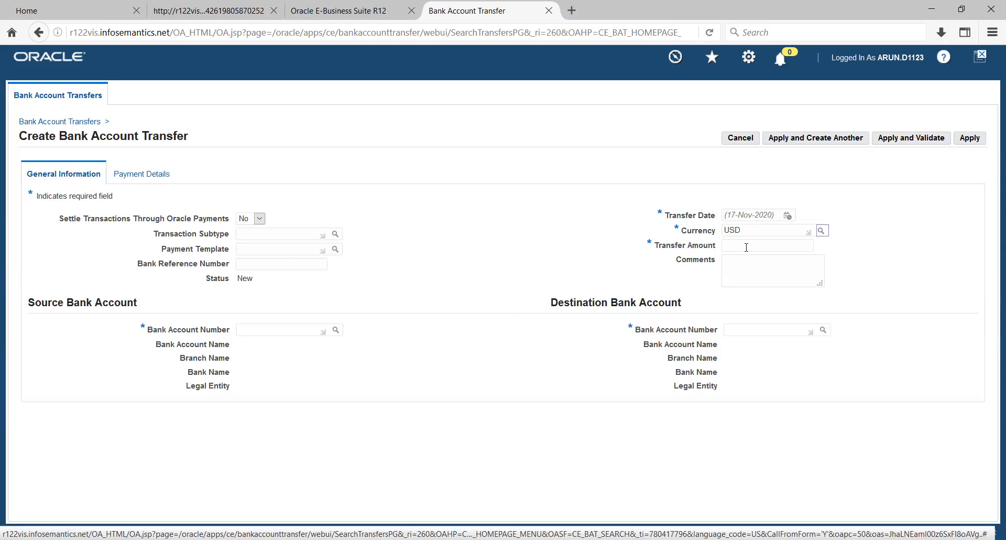
click(746, 246)
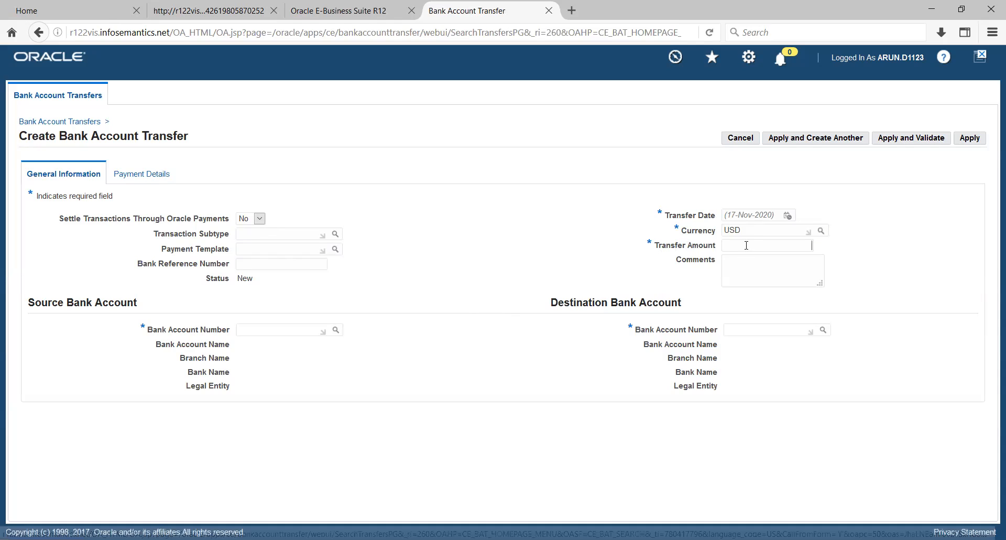
text(1000)
key(Tab)
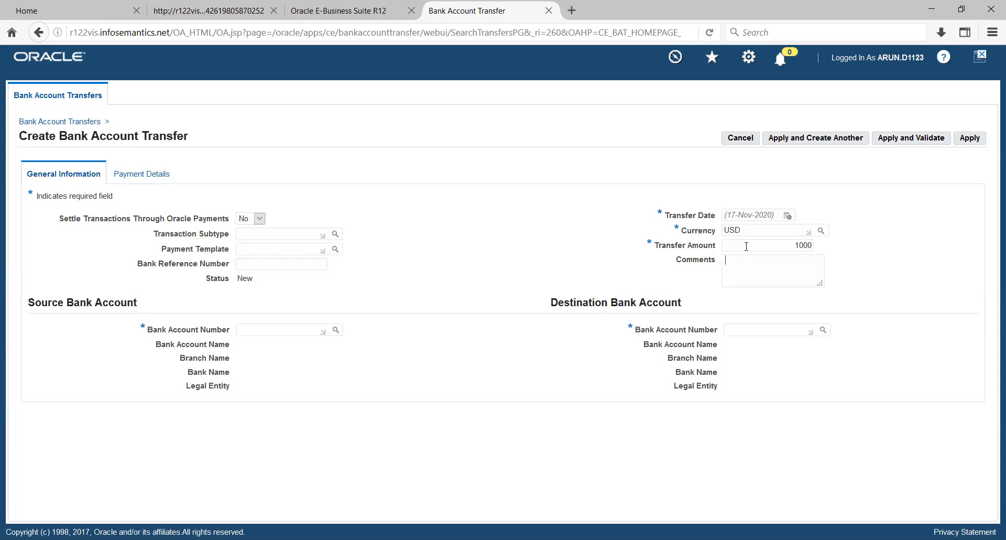
Look up the source bank account, searching by Bank Name for '%Bank%'.
click(275, 331)
click(335, 332)
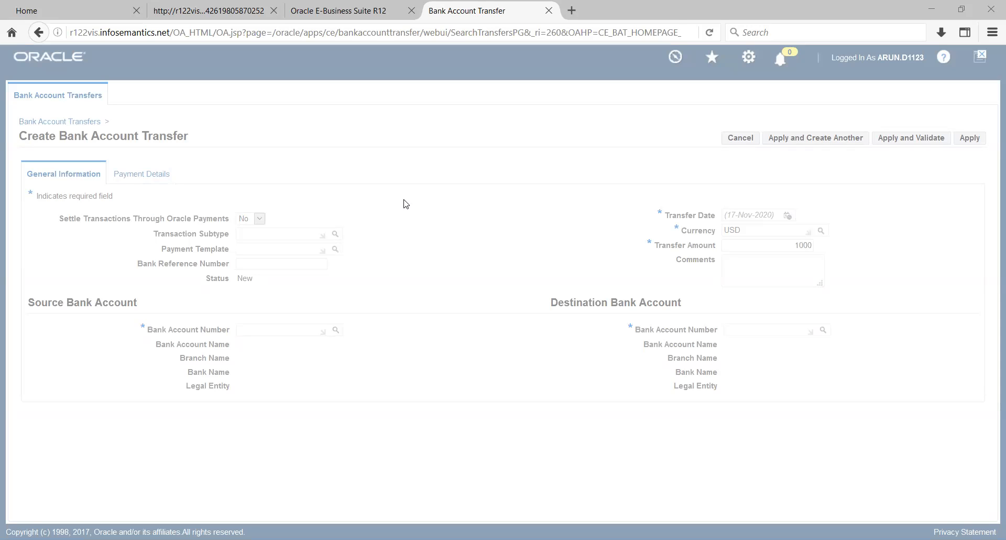
key(alt+Down)
key(Down)
key(Down)
key(Down)
key(Return)
key(alt+Down)
key(Up)
key(Return)
text(%)
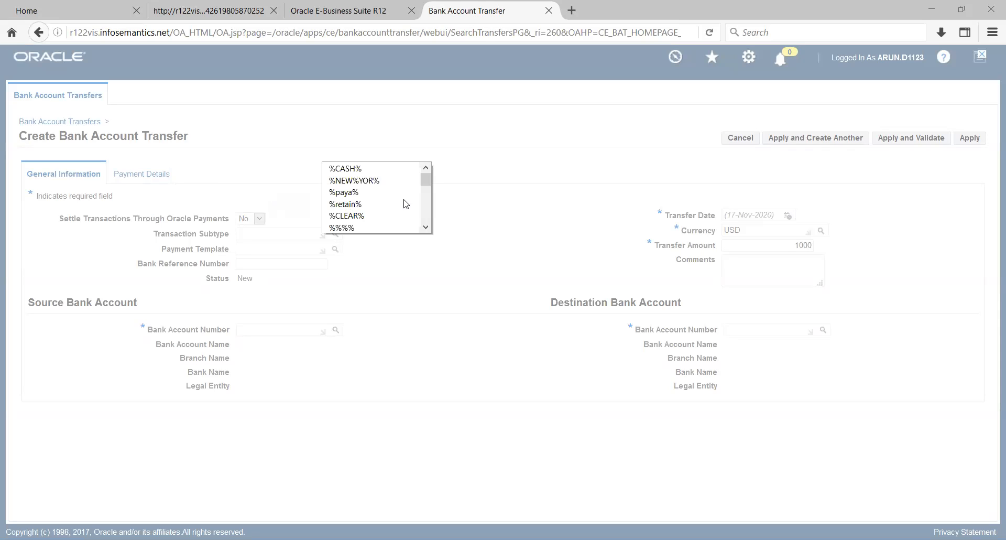
text(Bank%)
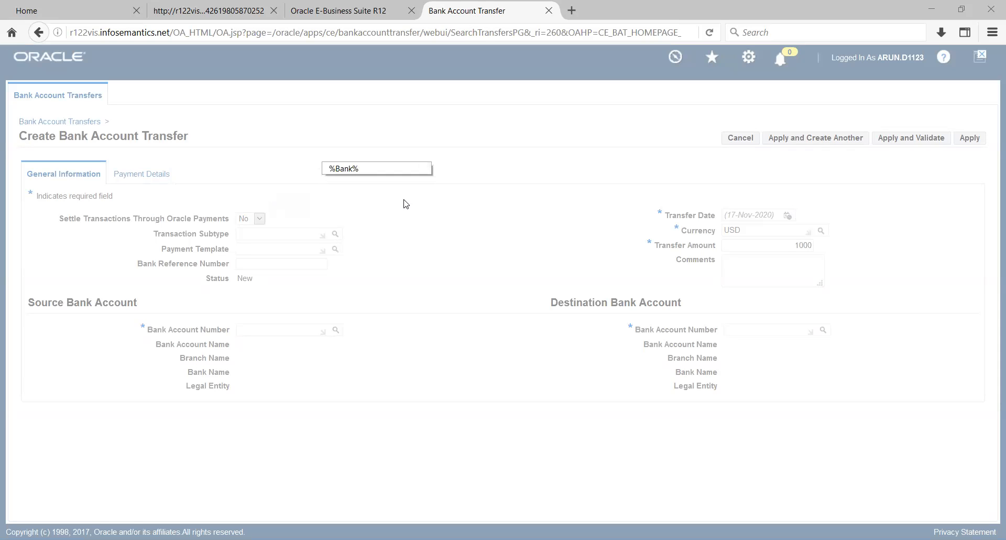
key(Return)
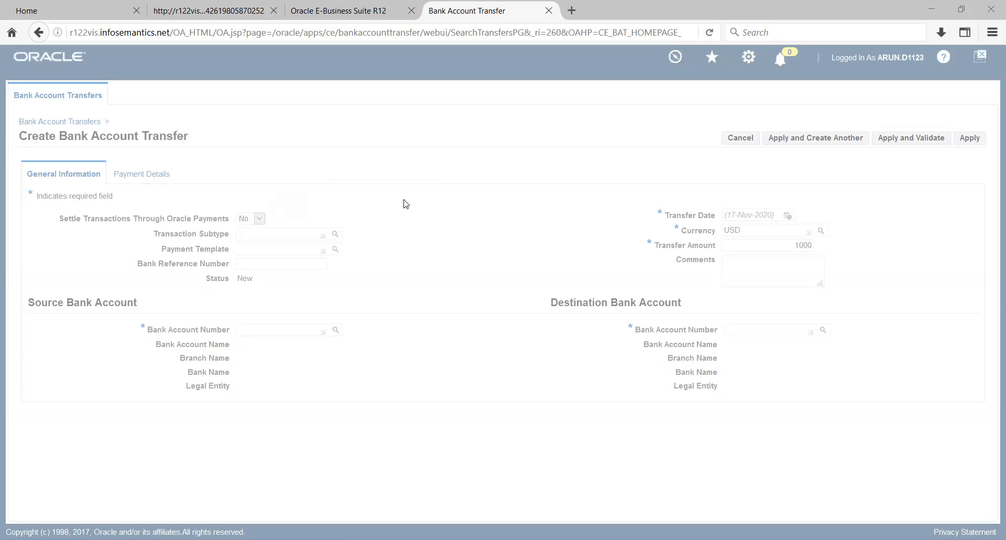
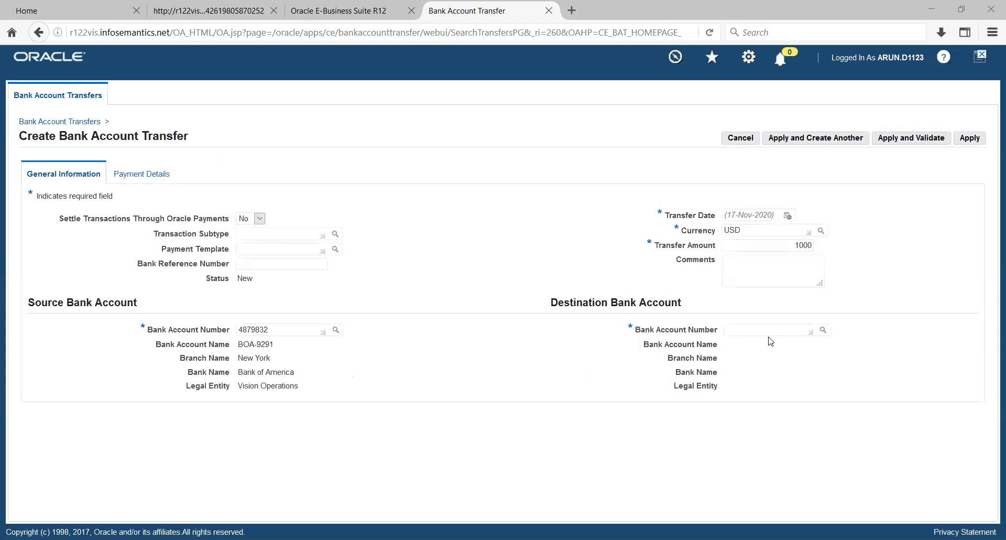
click(821, 331)
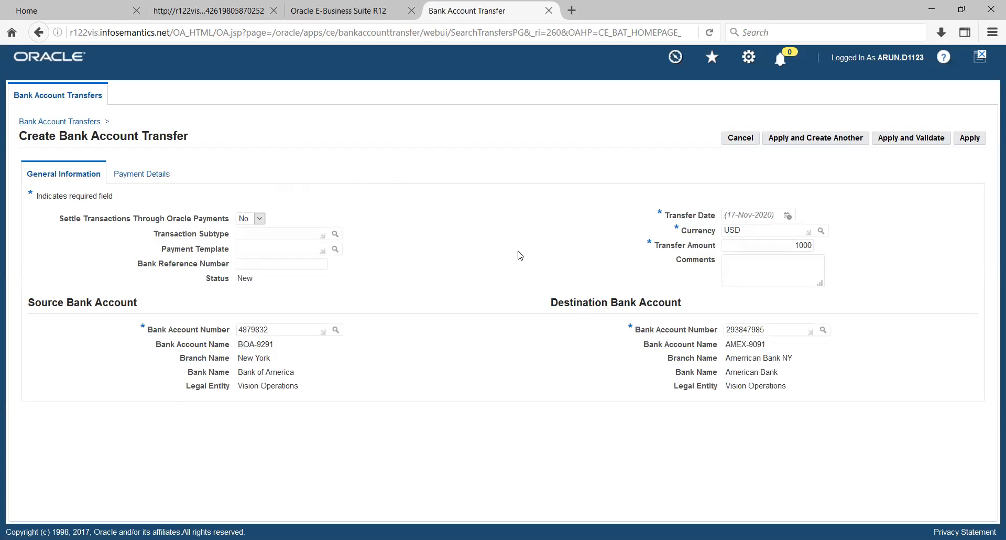
click(142, 175)
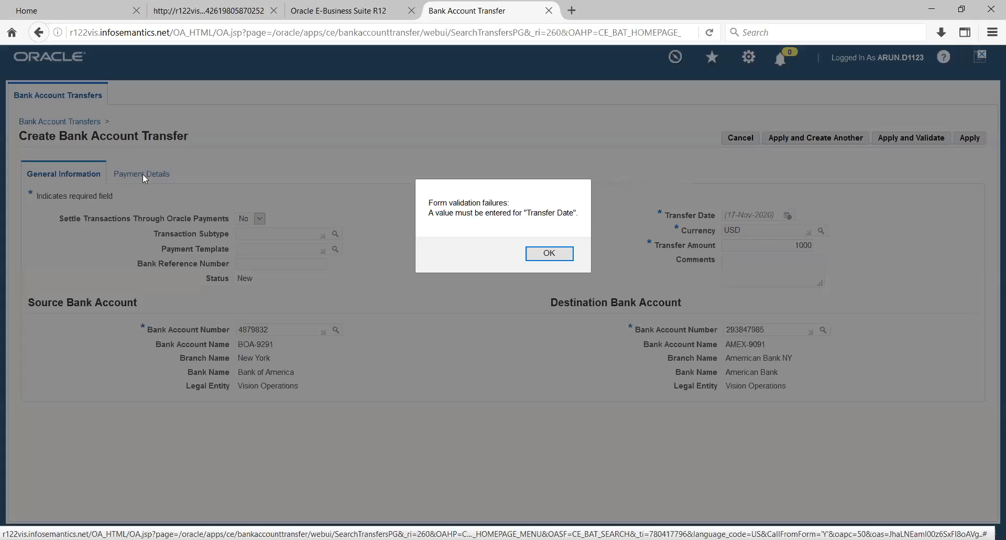
Date the transfer 17-Nov-2020, then apply and validate it as settled transfer 782 for 1,000.00 USD.
click(551, 255)
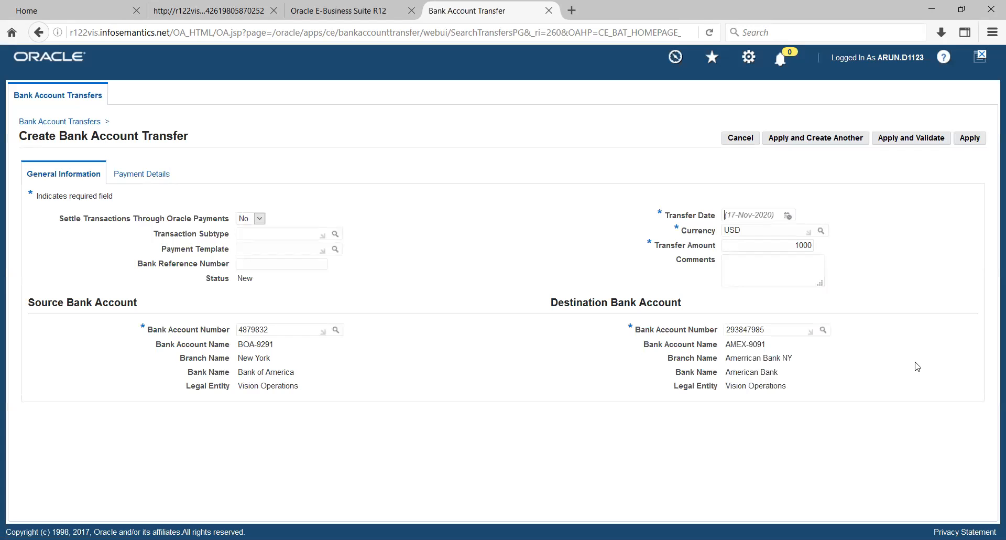
click(788, 217)
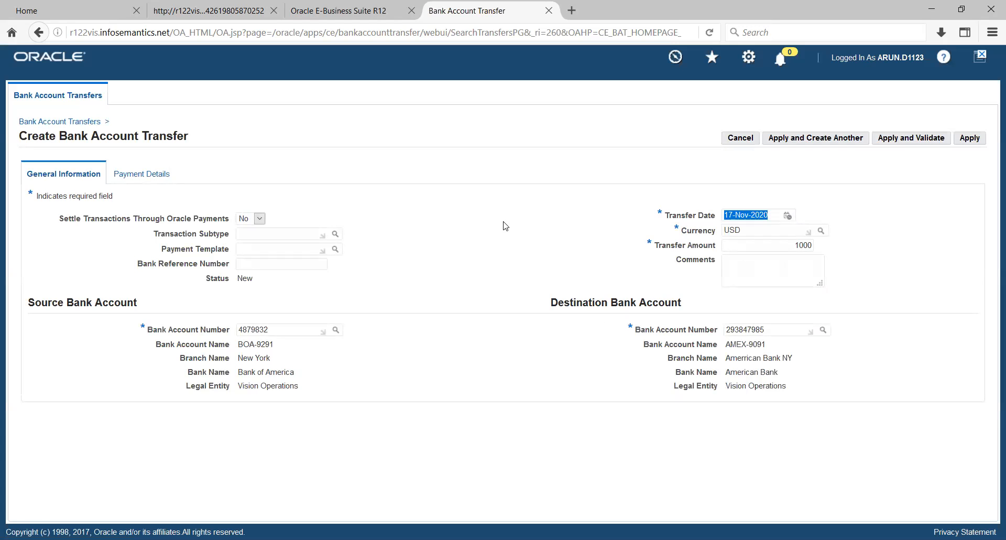
click(152, 175)
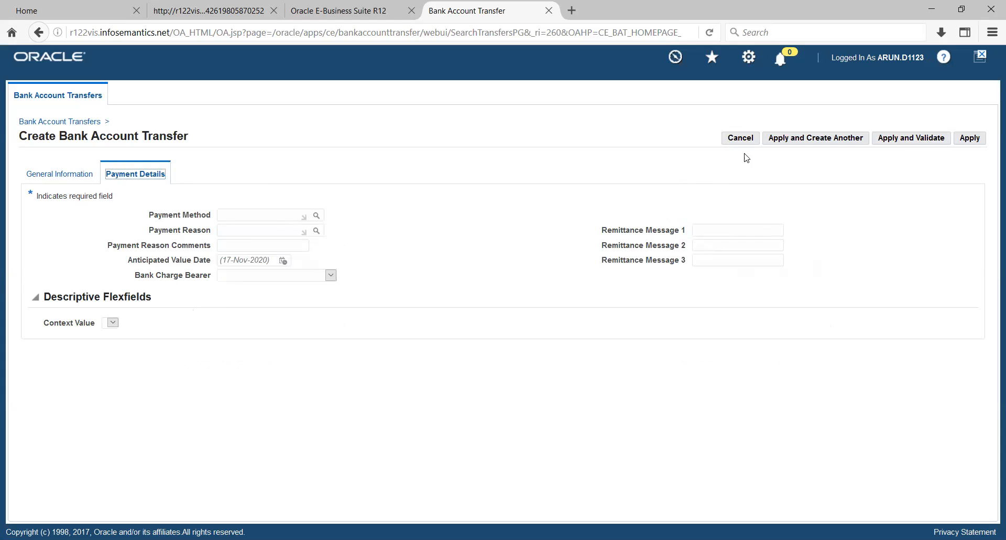
click(924, 142)
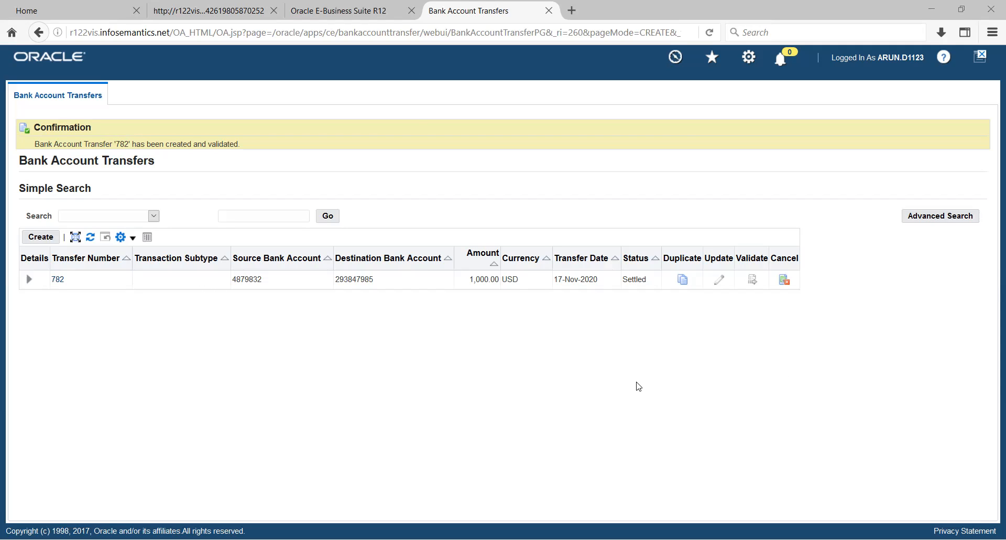
Open cashflow 443 of transfer 782 and view its unprocessed Bank Account Transfer Created event.
click(58, 278)
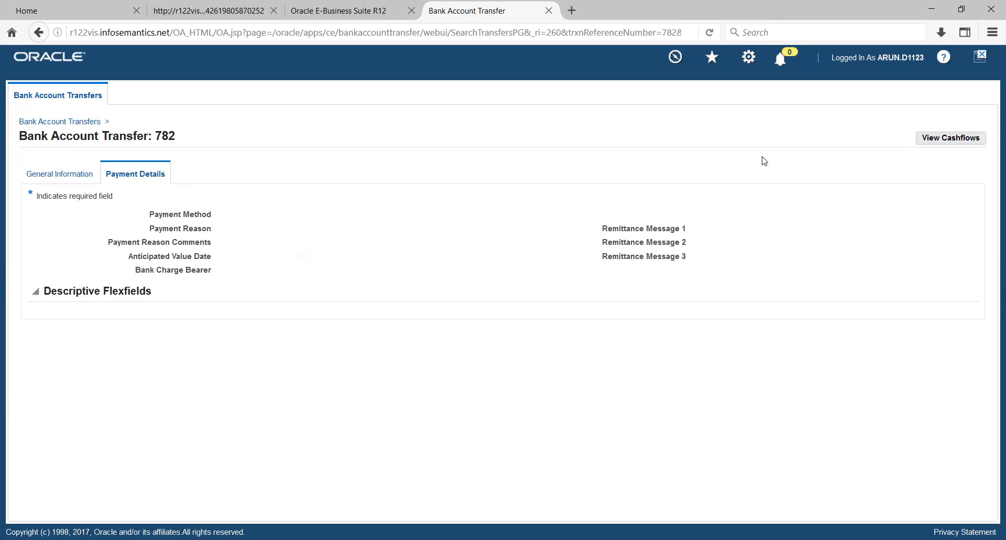
click(922, 137)
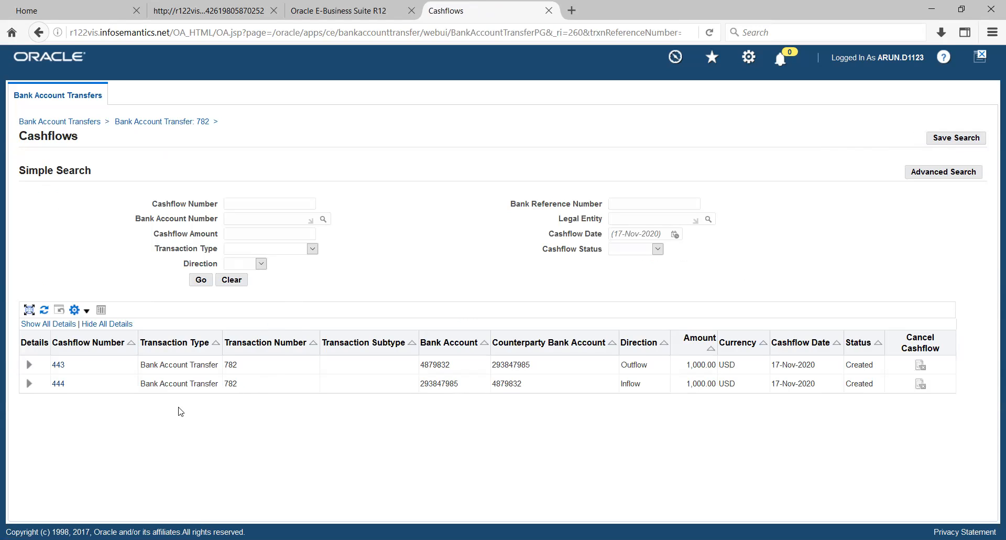
click(58, 365)
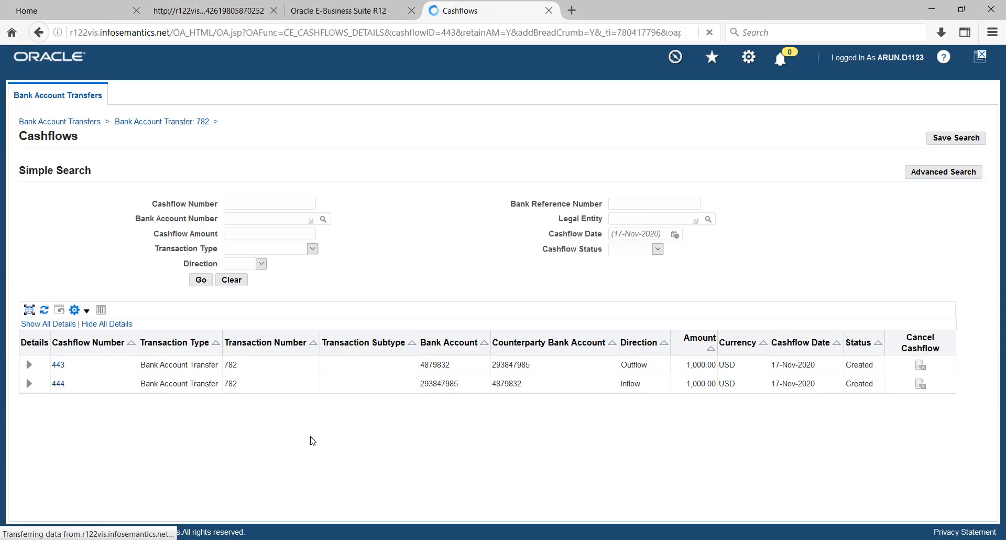
scroll(344, 266, down, 1)
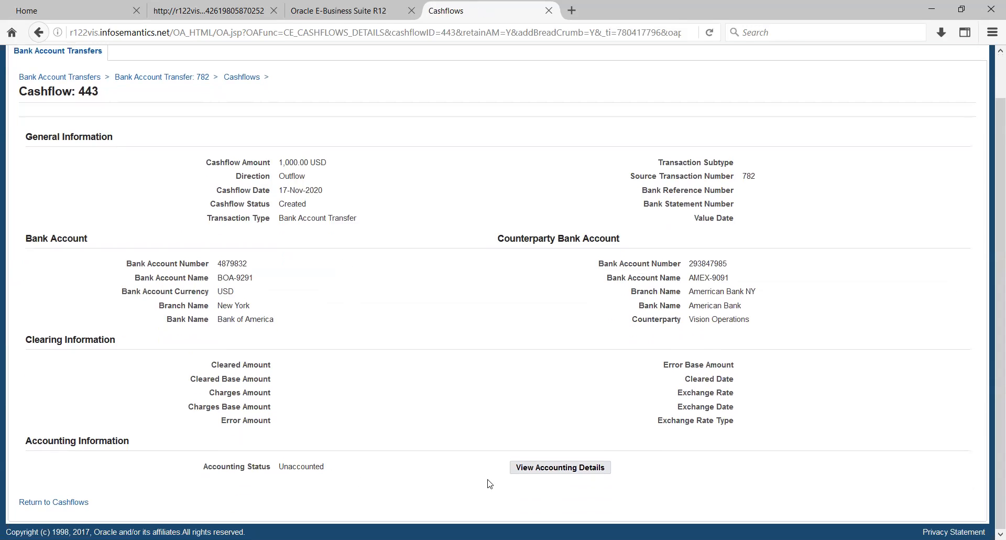
click(513, 470)
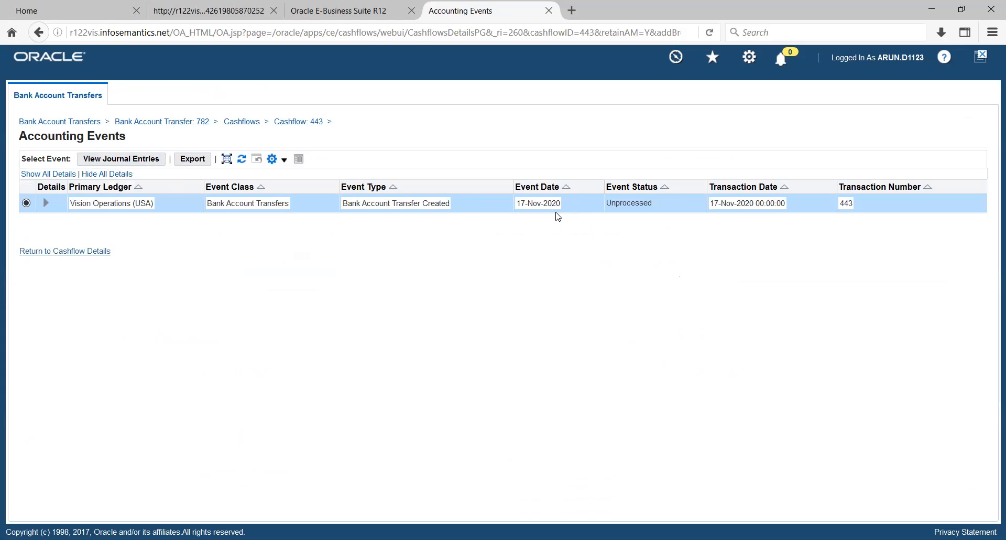
Request journal entries for cashflow 443's unprocessed event, which reports none were created.
click(95, 159)
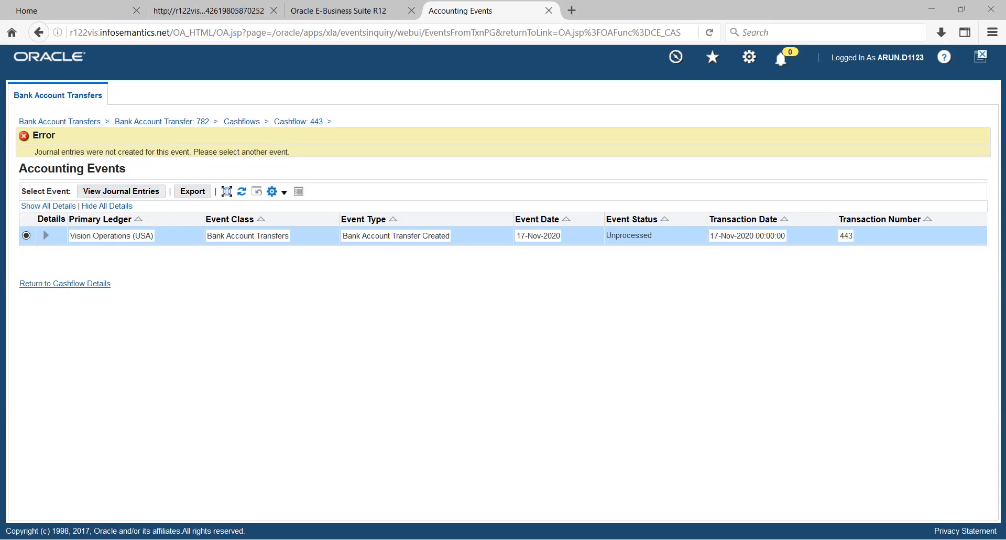
Download the Create_Accounting_171120.rtf report output and open it in Word.
click(65, 283)
click(627, 384)
key(alt+Tab)
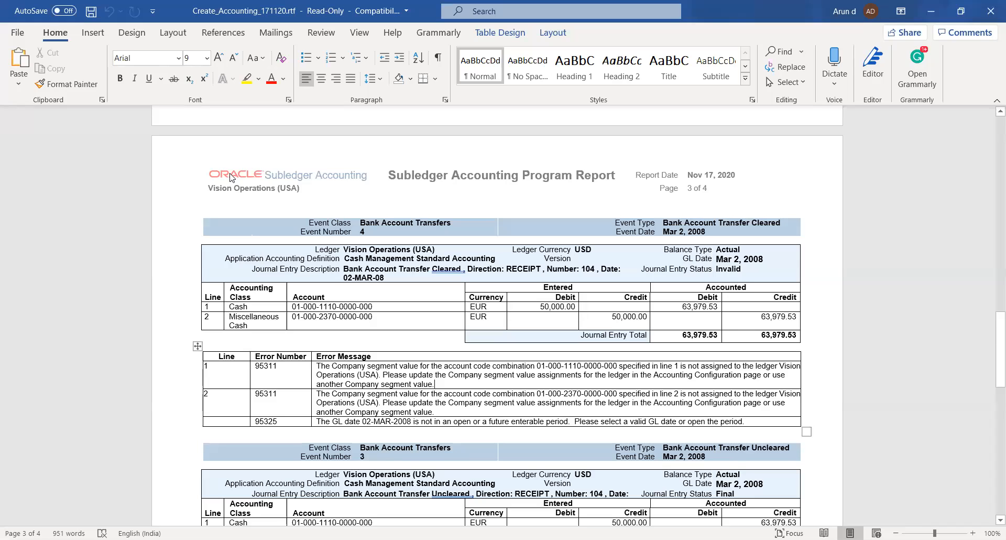
scroll(231, 178, down, 2)
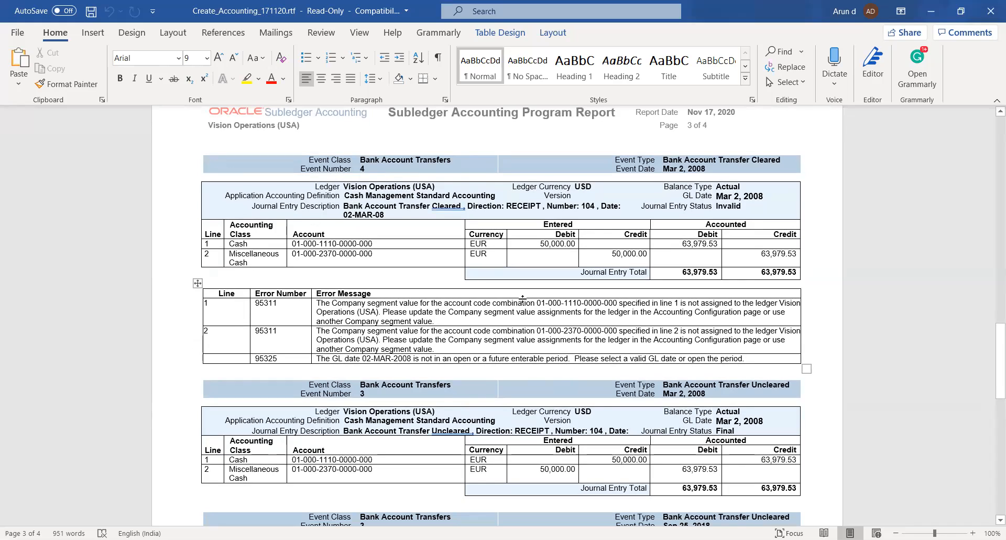
drag(538, 303, 614, 302)
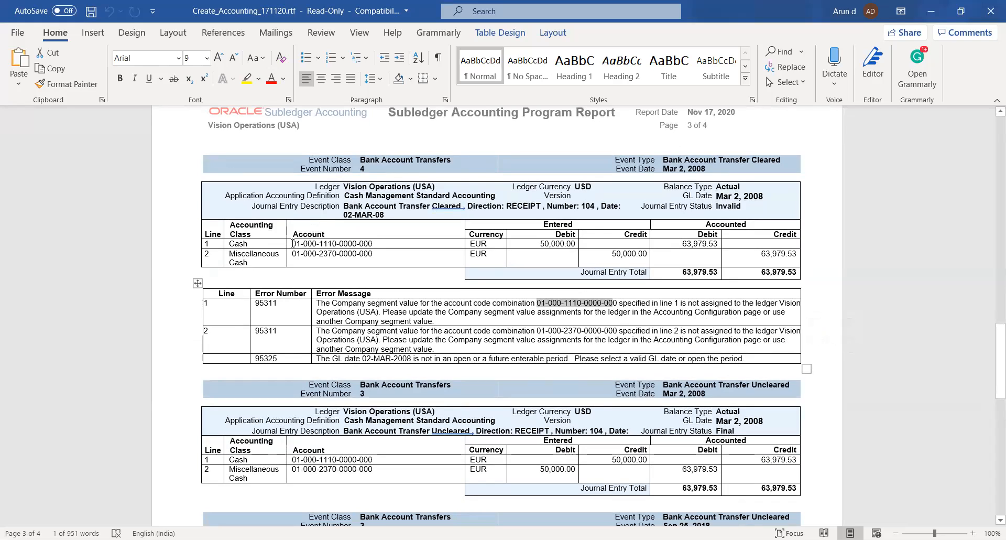
drag(293, 243, 373, 242)
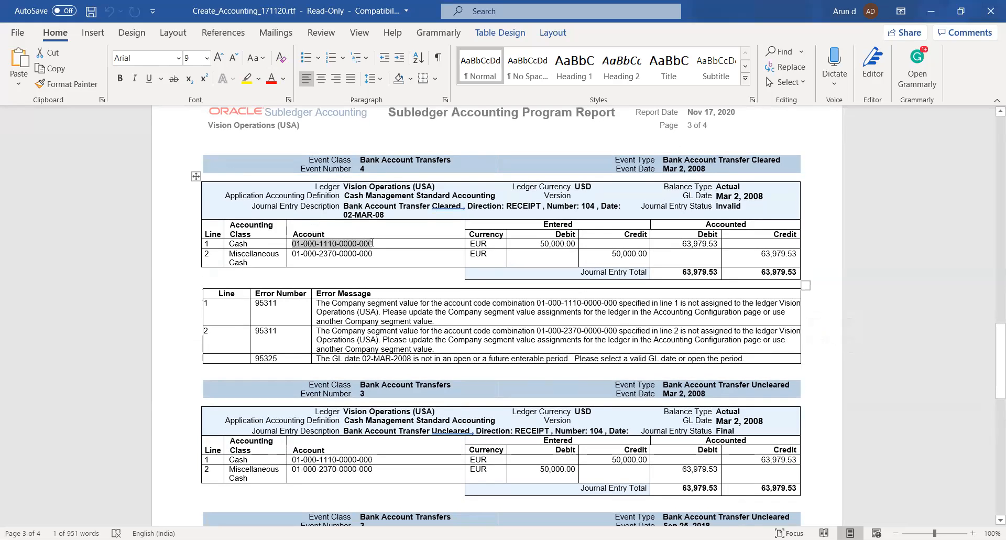
click(260, 262)
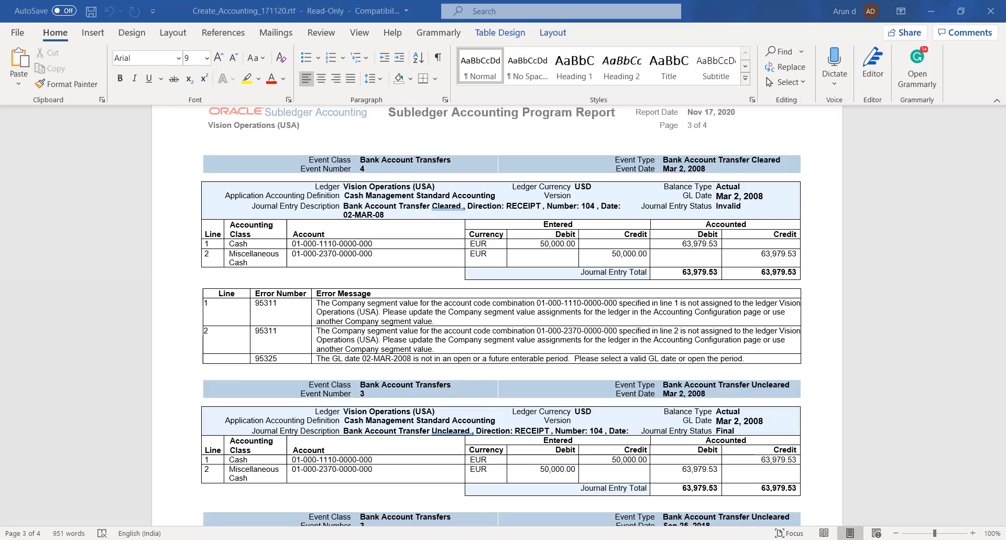
key(alt+Tab)
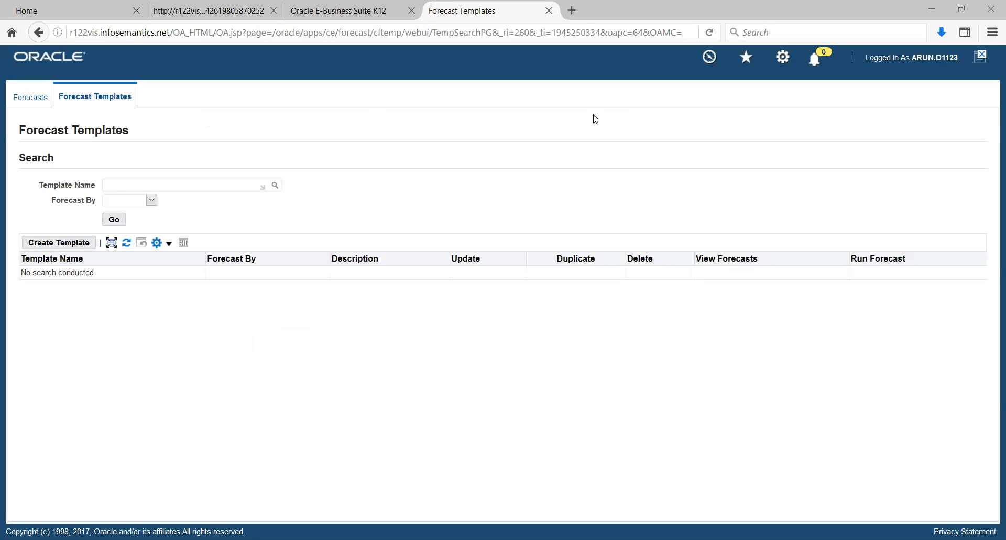
Start creating a new forecast template from the Forecast Templates page.
click(70, 241)
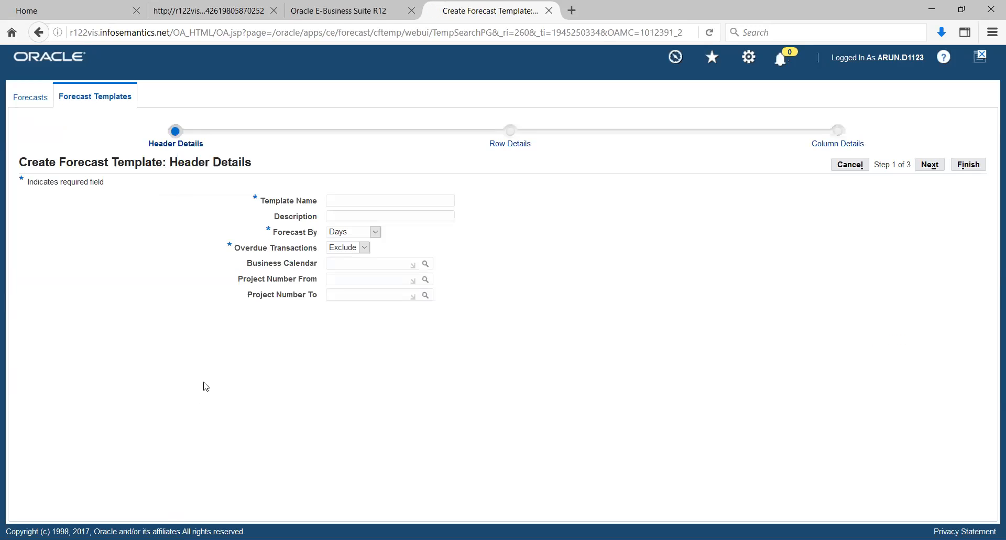
Name the template BOA-TEMP, forecasting by Days with overdue transactions excluded, and proceed to Row Details.
click(361, 205)
text(BOA)
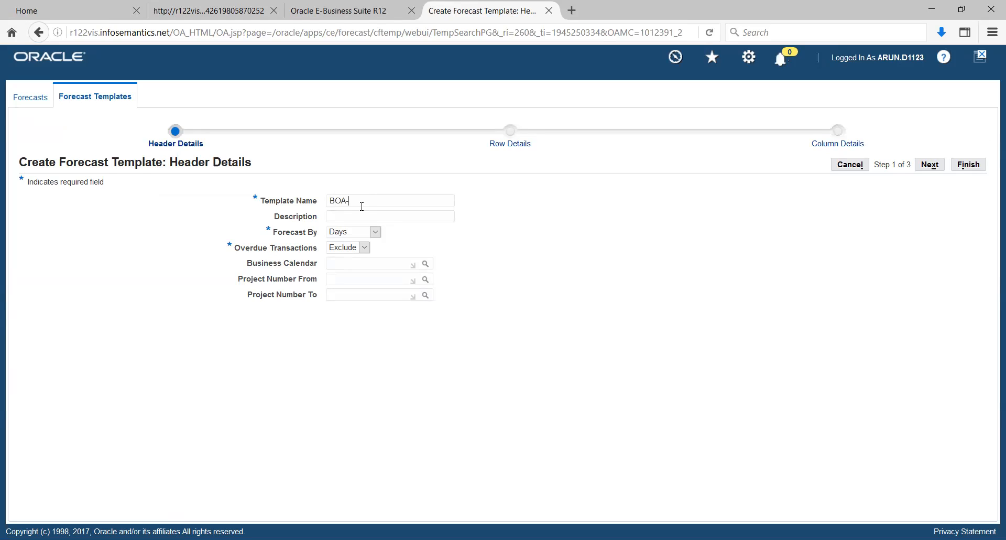
text(-TEMP)
click(375, 232)
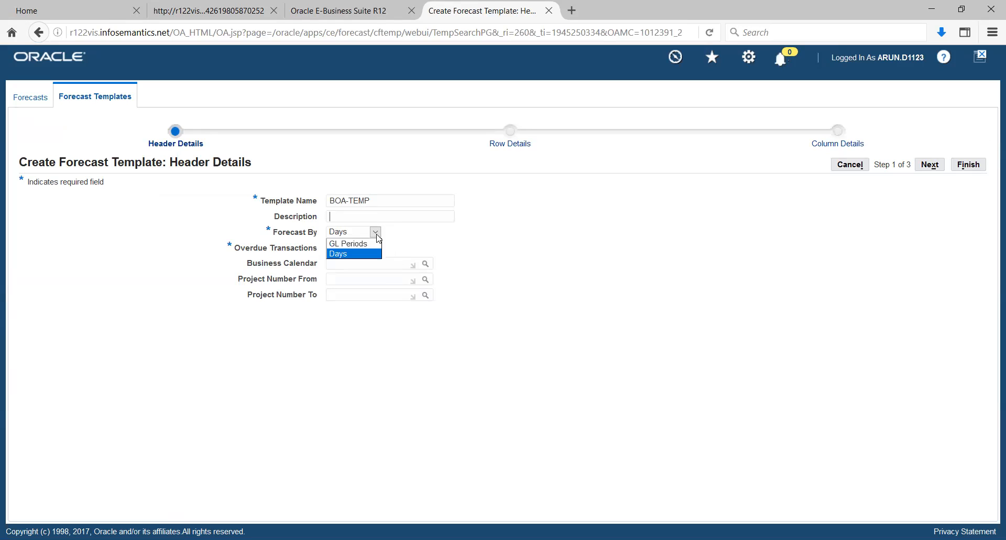
click(460, 233)
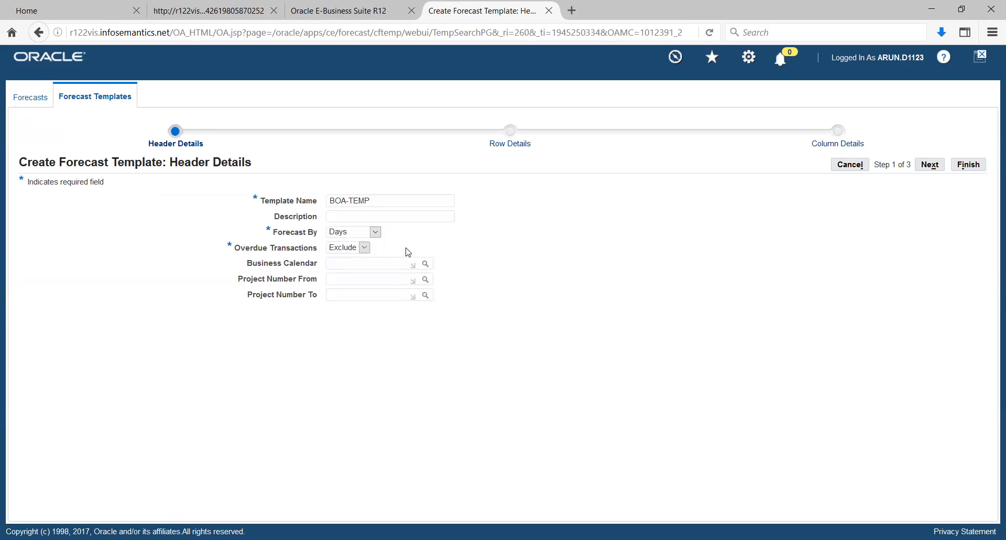
click(365, 247)
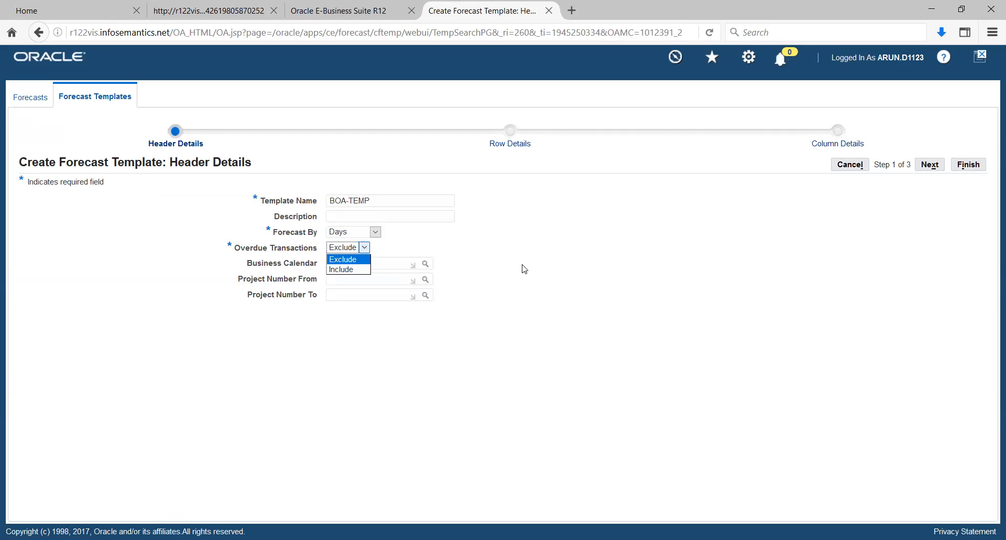
click(508, 250)
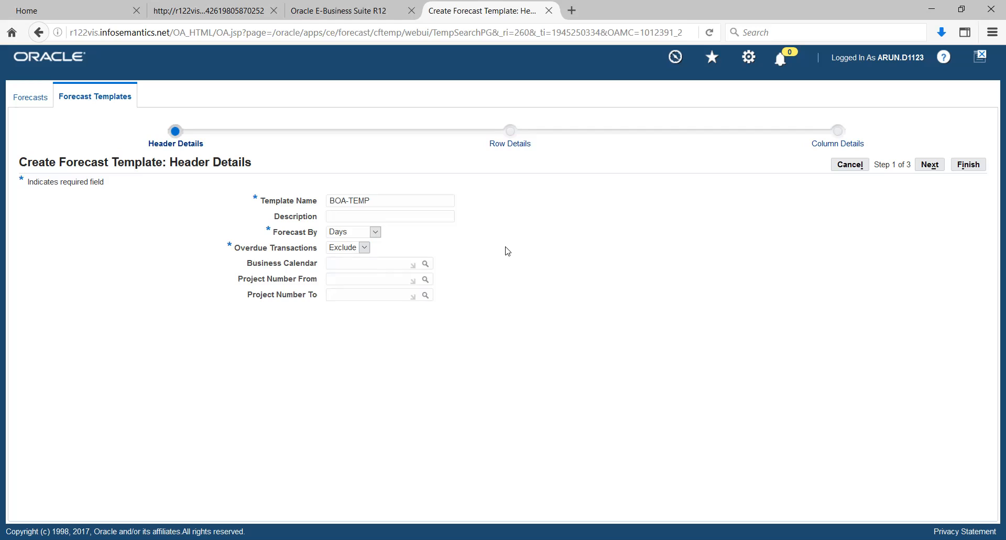
click(364, 249)
click(614, 250)
click(936, 167)
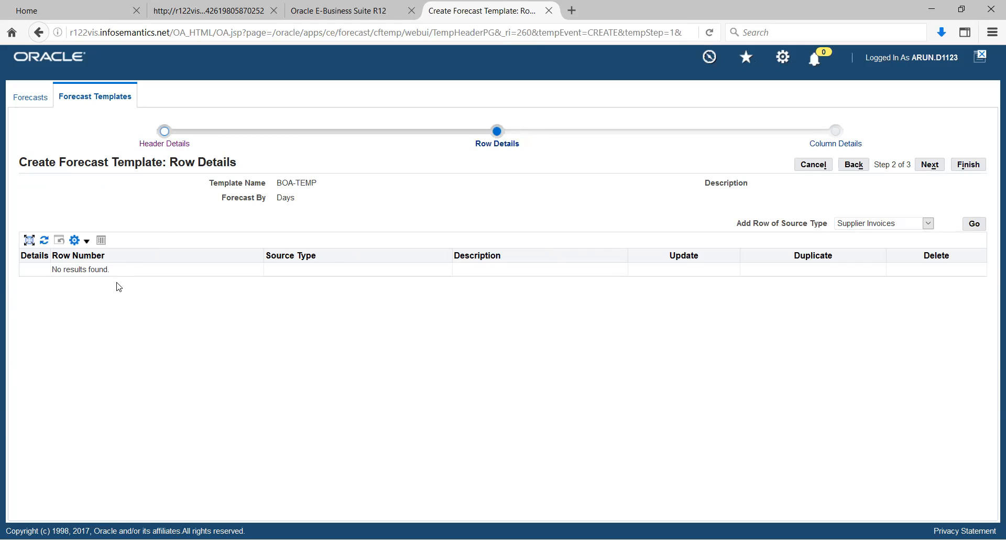
Add row 1 with source type Supplier Invoices for operating unit Vision Operations and apply it.
click(976, 224)
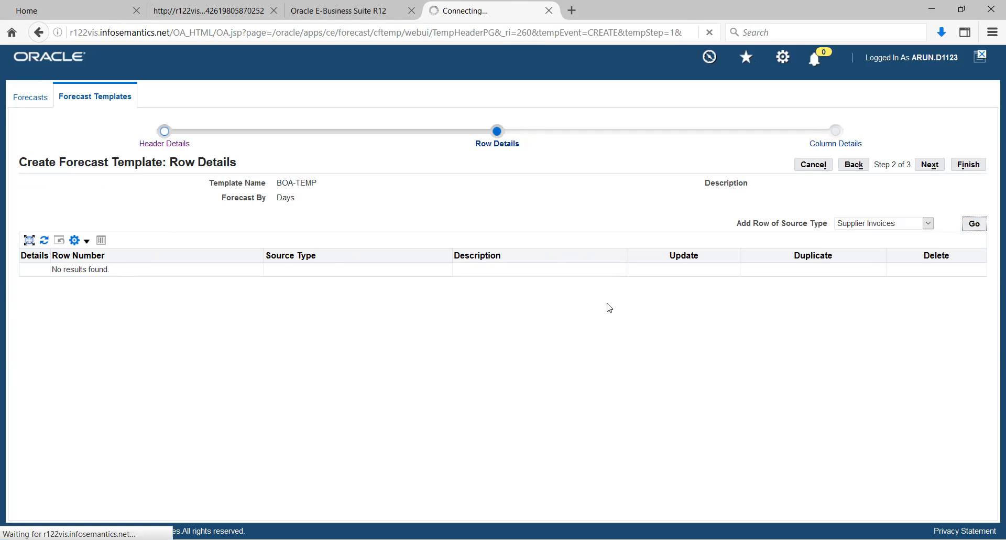
click(382, 256)
text(1)
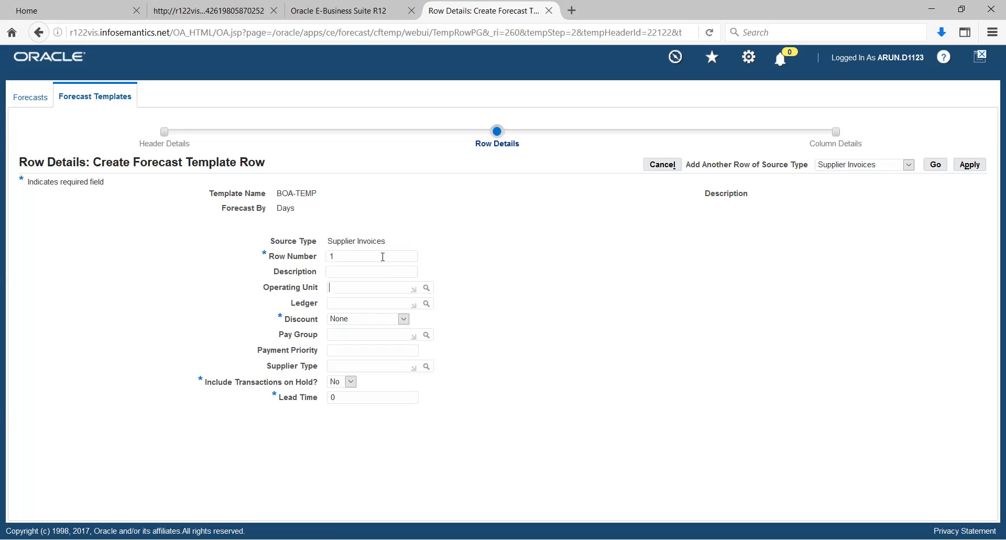
text(VISION)
key(Tab)
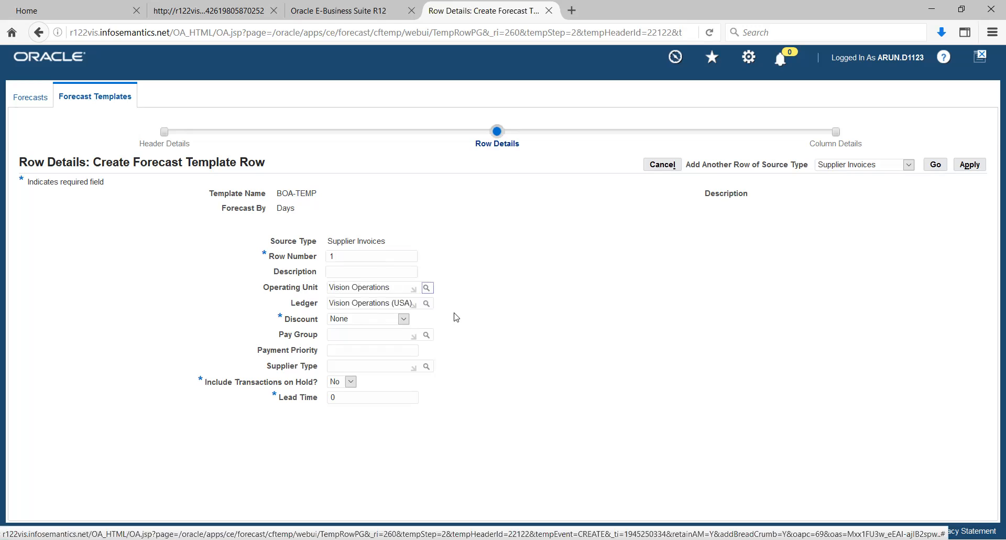
click(702, 419)
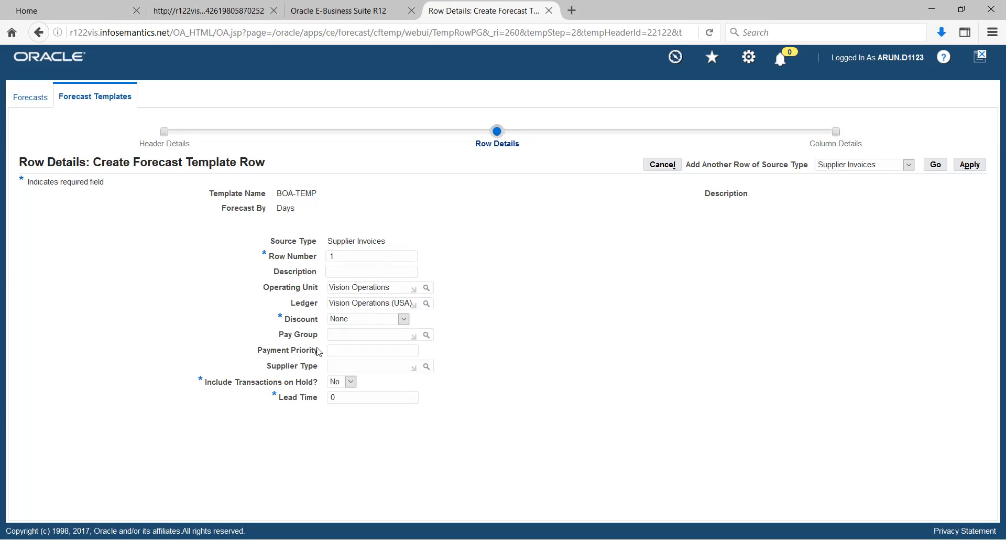
click(963, 168)
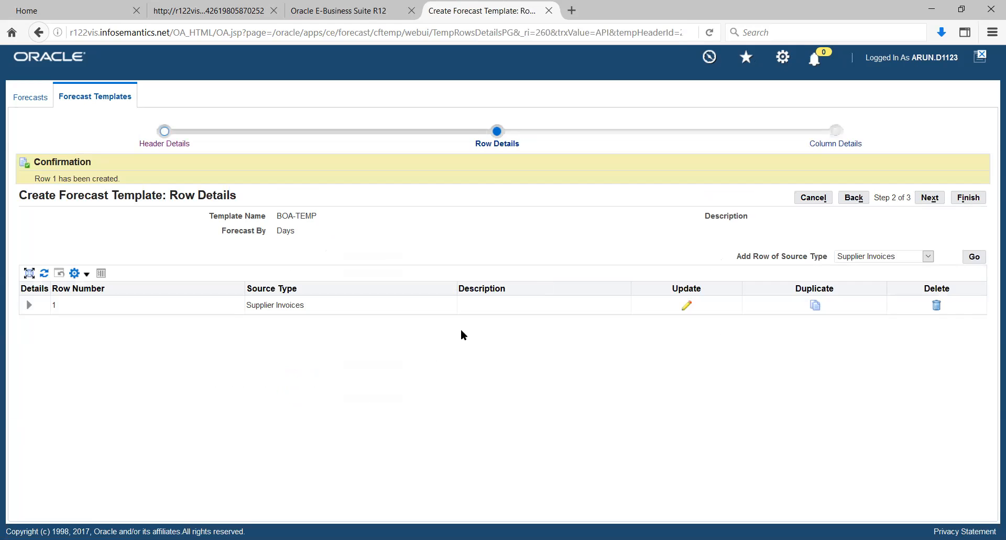
Add row 2 with source type Customer Invoices for Vision Operations and apply it.
click(928, 256)
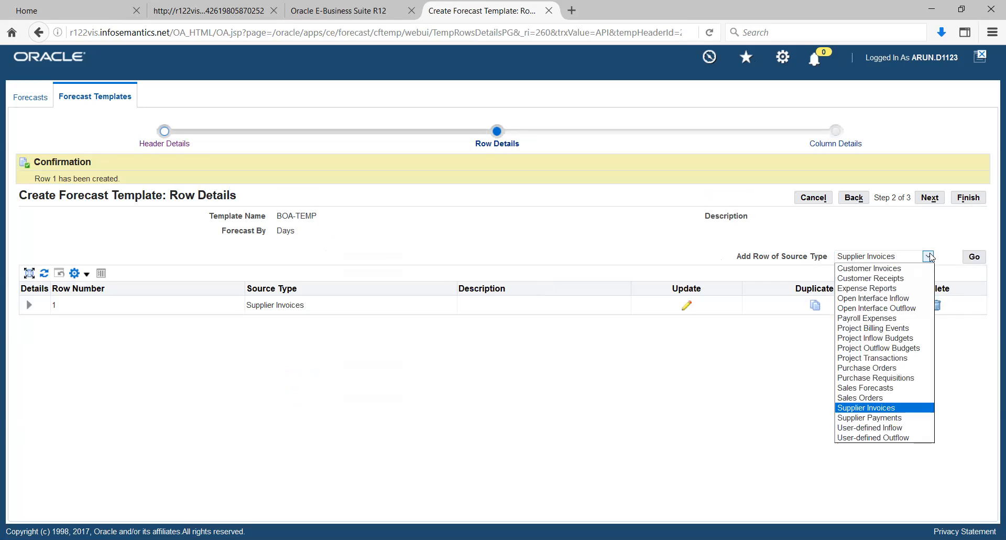
click(881, 269)
click(975, 257)
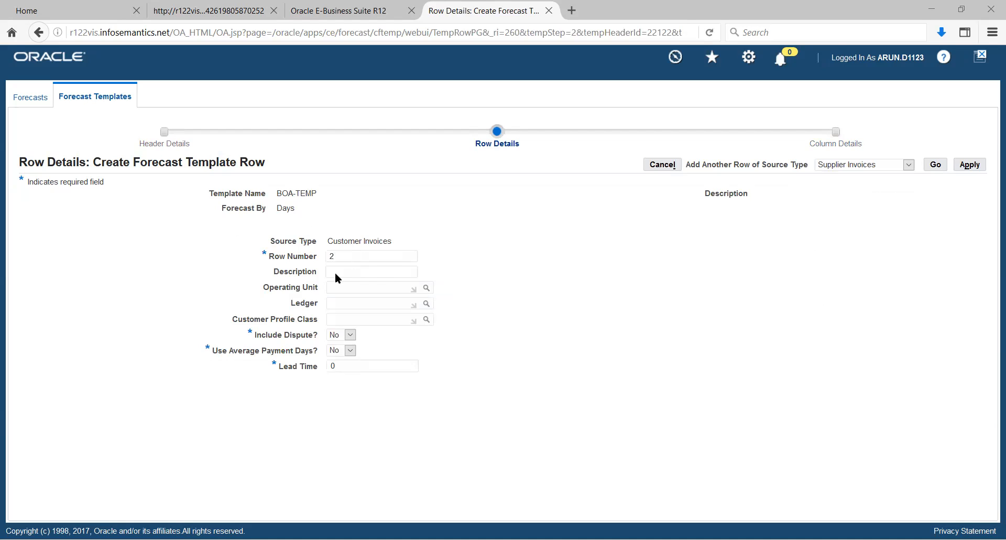
click(356, 289)
text(VISION)
key(Tab)
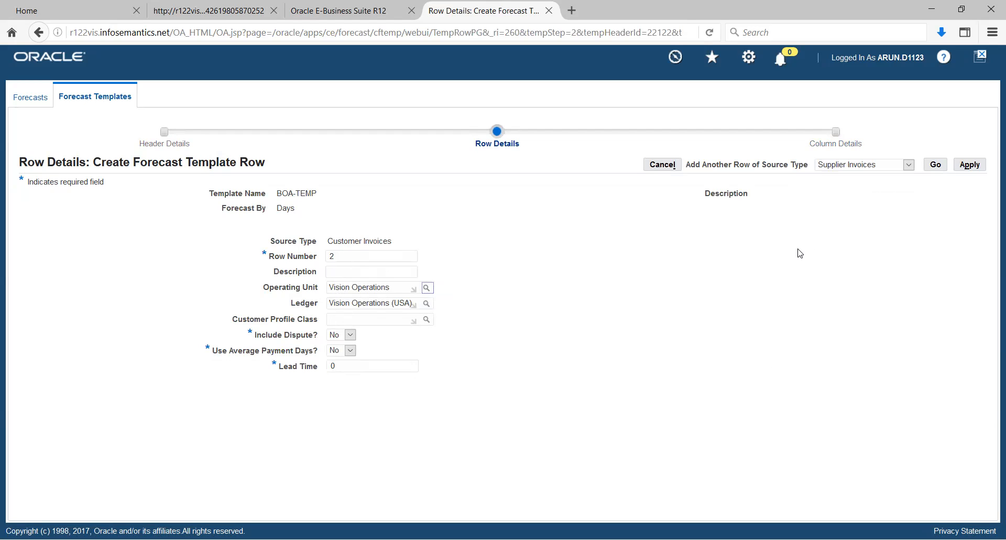
click(970, 165)
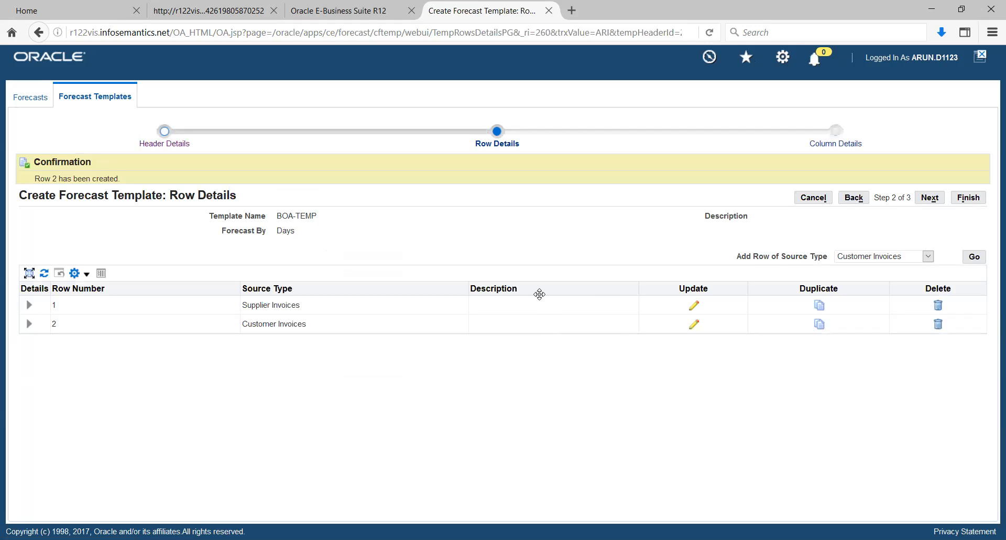
Give BOA-TEMP one automatic column: sequence 1, Daily summary, duration 1 Days, then finish.
click(931, 197)
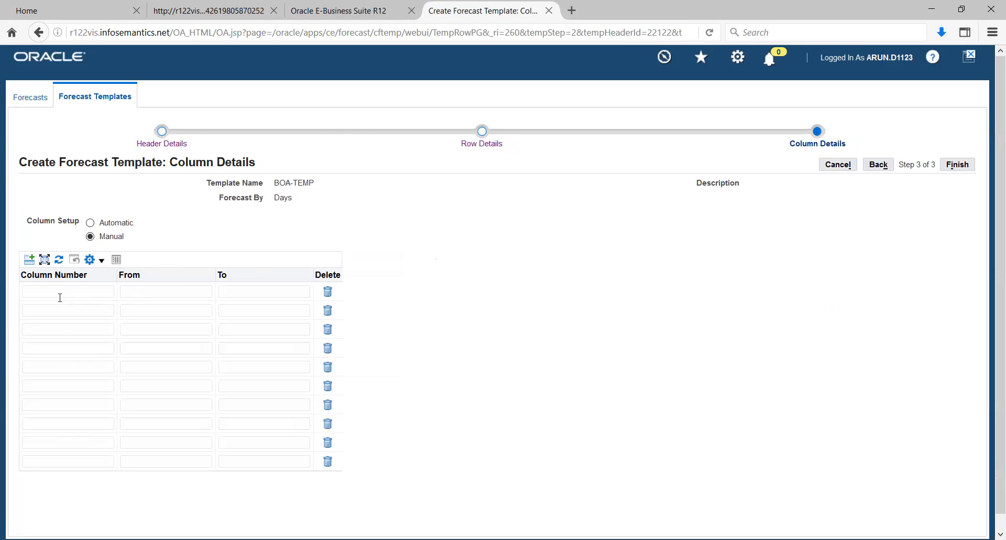
click(90, 222)
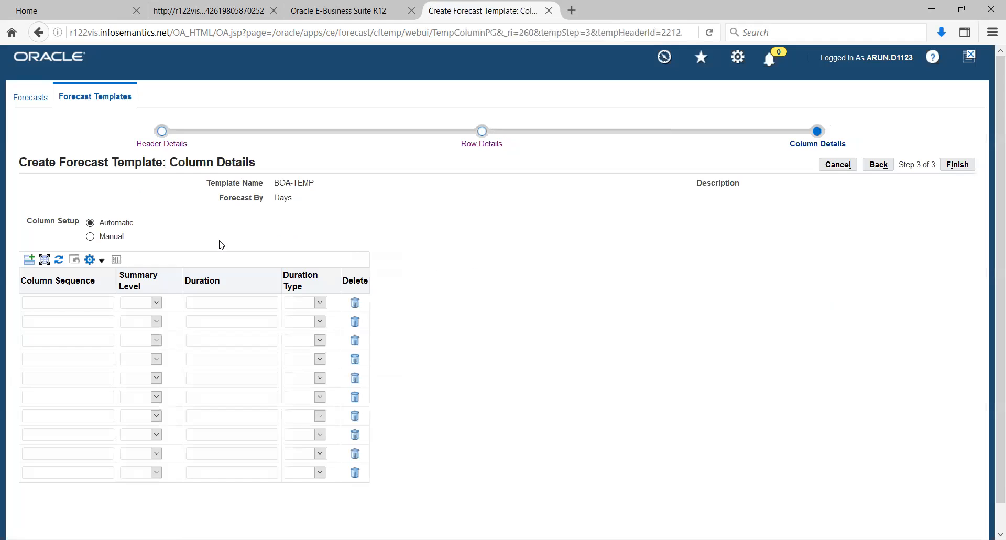
click(54, 301)
text(1)
key(Tab)
click(156, 303)
click(156, 322)
click(202, 300)
click(320, 303)
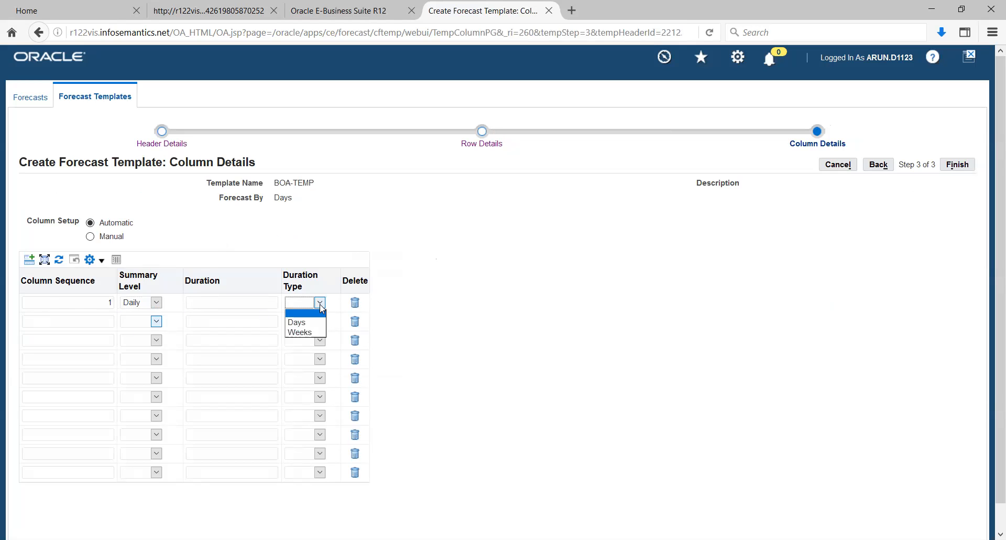
click(301, 322)
click(265, 303)
text(1)
click(957, 165)
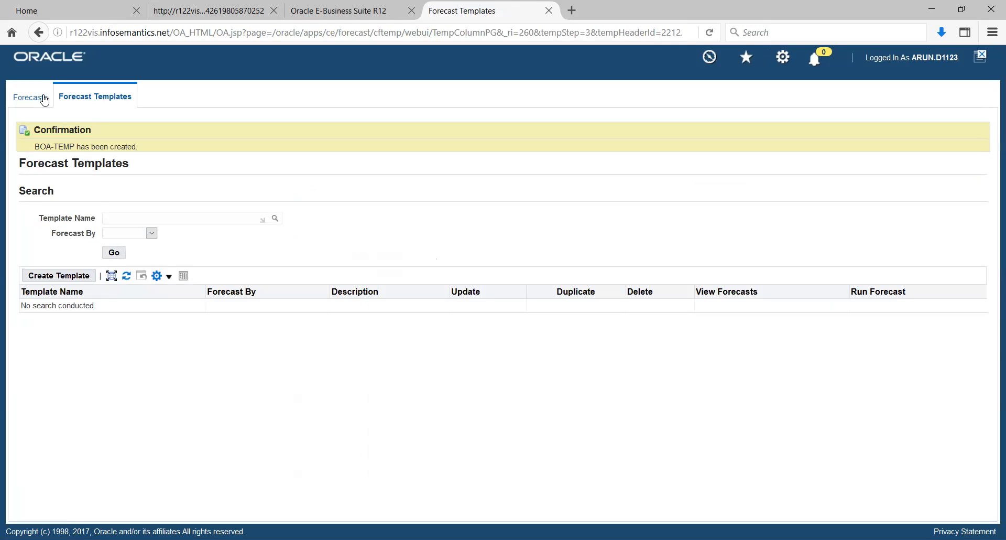
Search the Forecasts page for forecast name BOA-TEMP.
drag(34, 146, 73, 148)
key(ctrl+c)
click(32, 98)
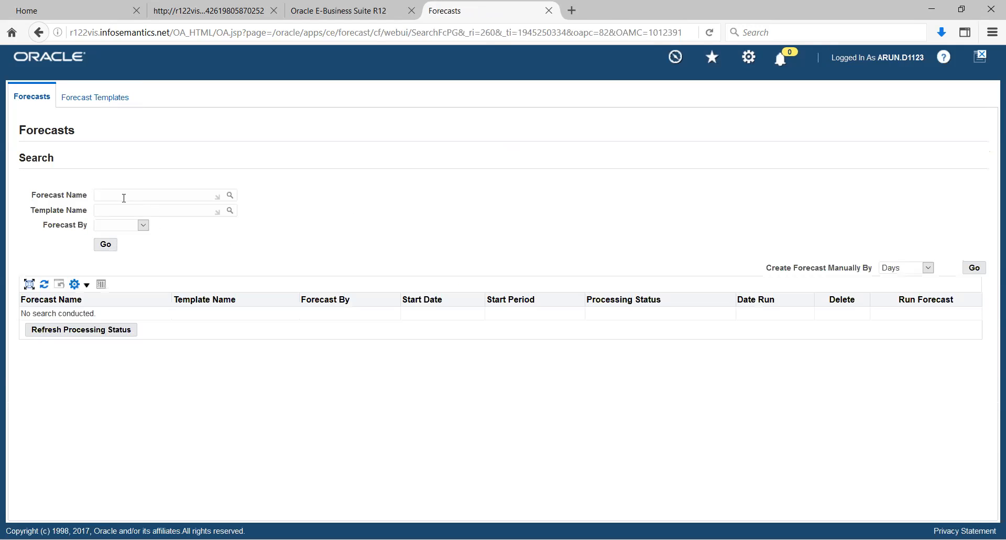
click(124, 196)
key(ctrl+v)
key(Tab)
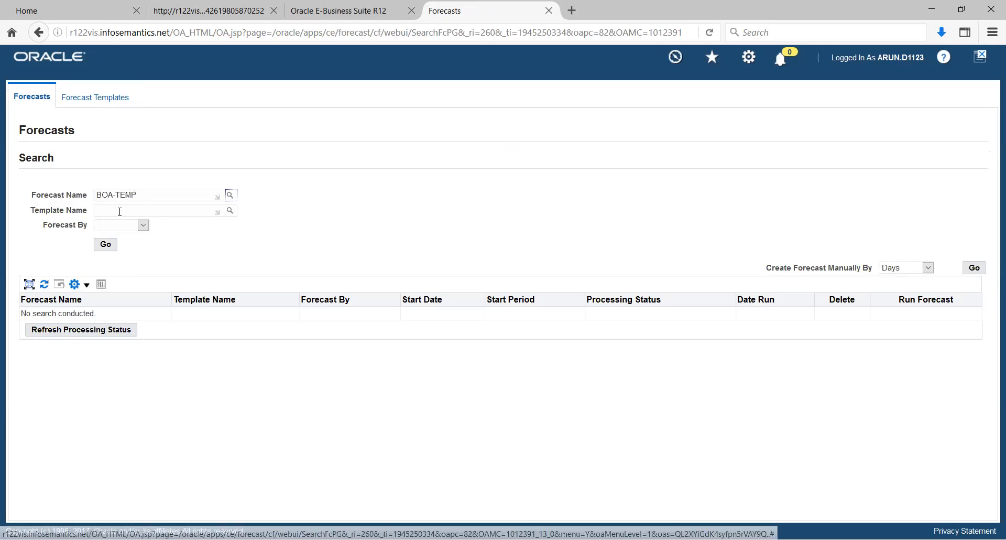
click(106, 246)
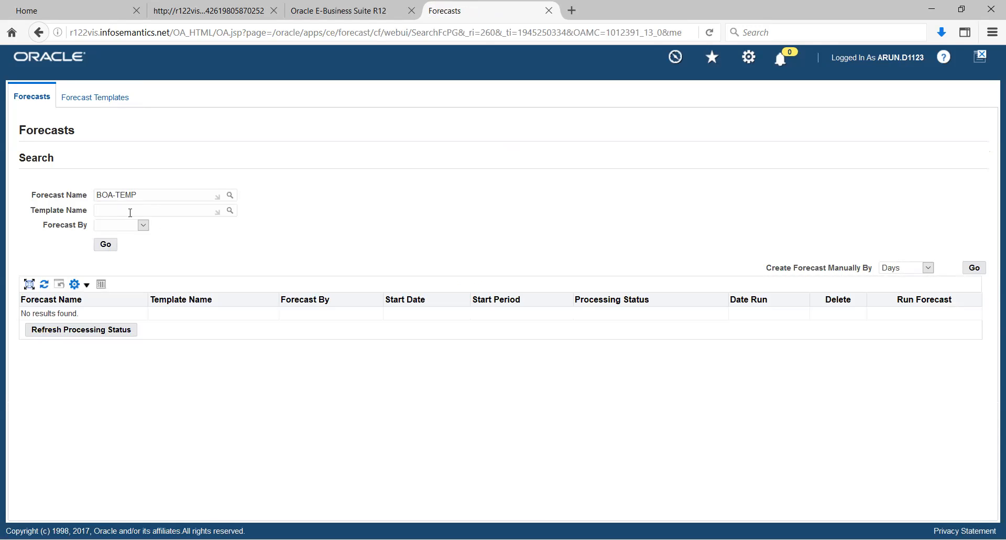
Search forecasts by template name BOA-TEMP instead, then clear the template field.
double_click(143, 195)
key(BackSpace)
key(BackSpace)
key(BackSpace)
key(BackSpace)
key(BackSpace)
click(141, 212)
key(ctrl+v)
key(Tab)
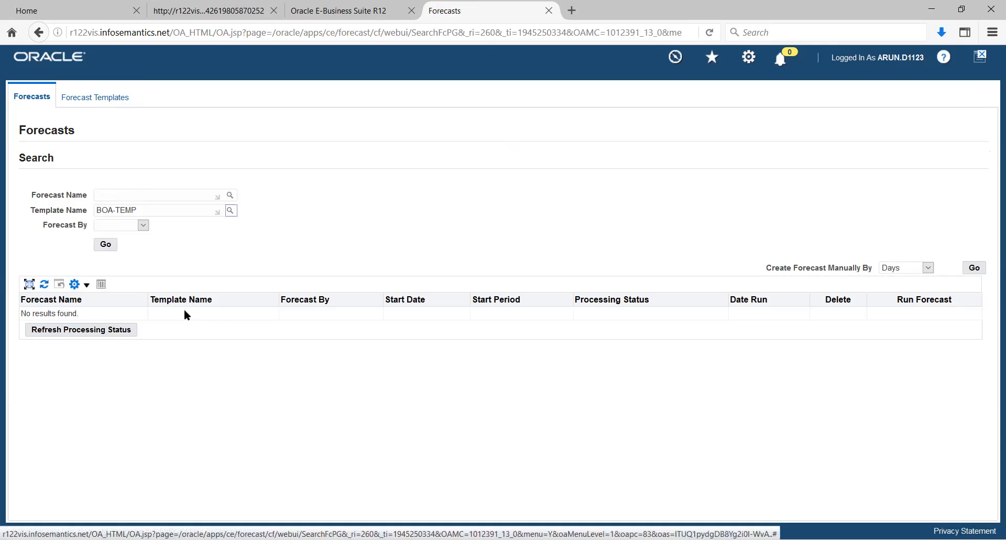
click(106, 244)
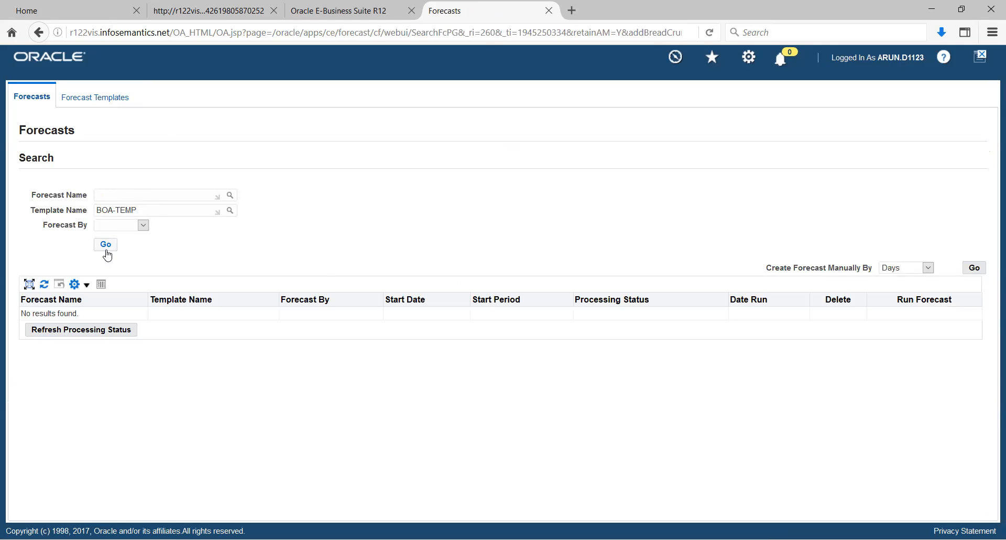
triple_click(149, 212)
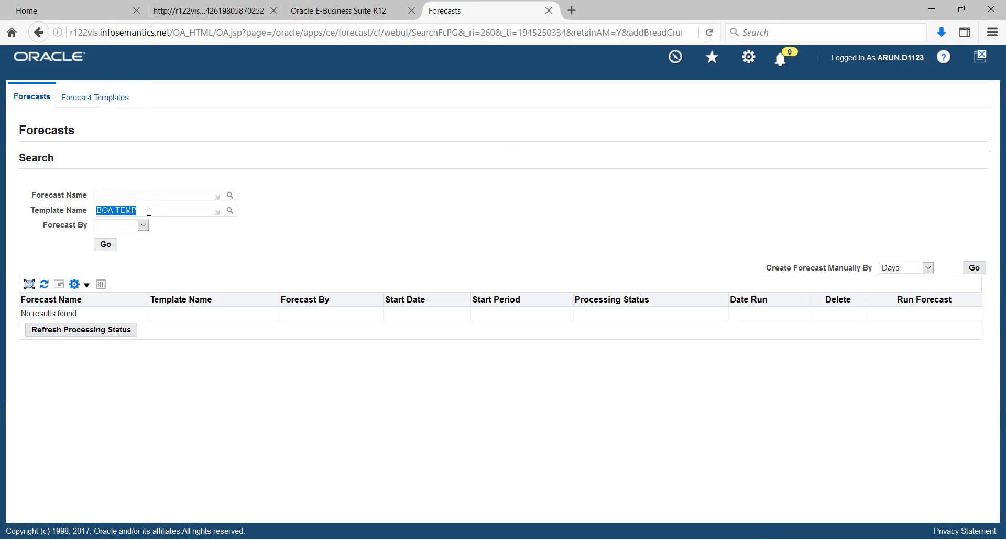
key(BackSpace)
click(230, 212)
click(106, 245)
click(105, 244)
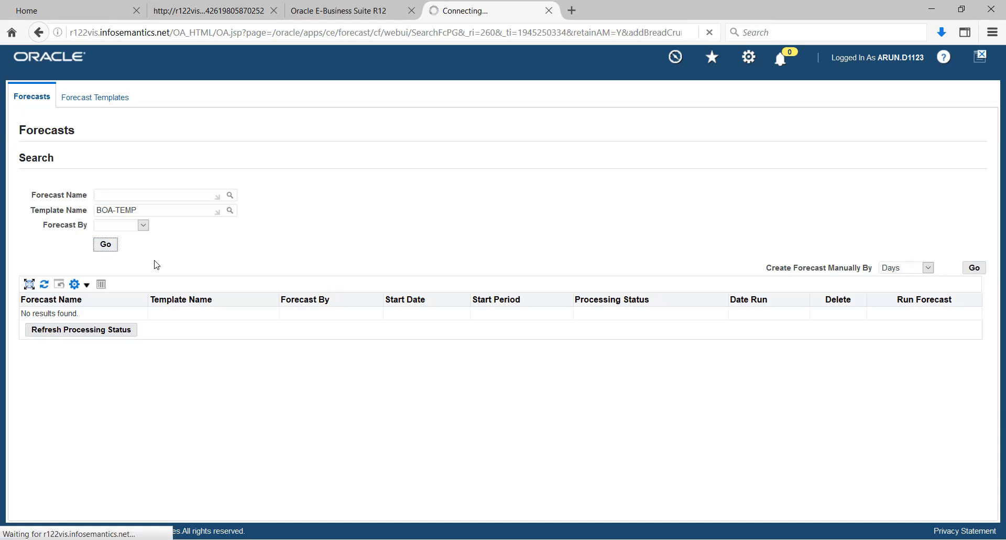
List the BOA-TEMP forecast and read its missing exchange information error.
click(101, 249)
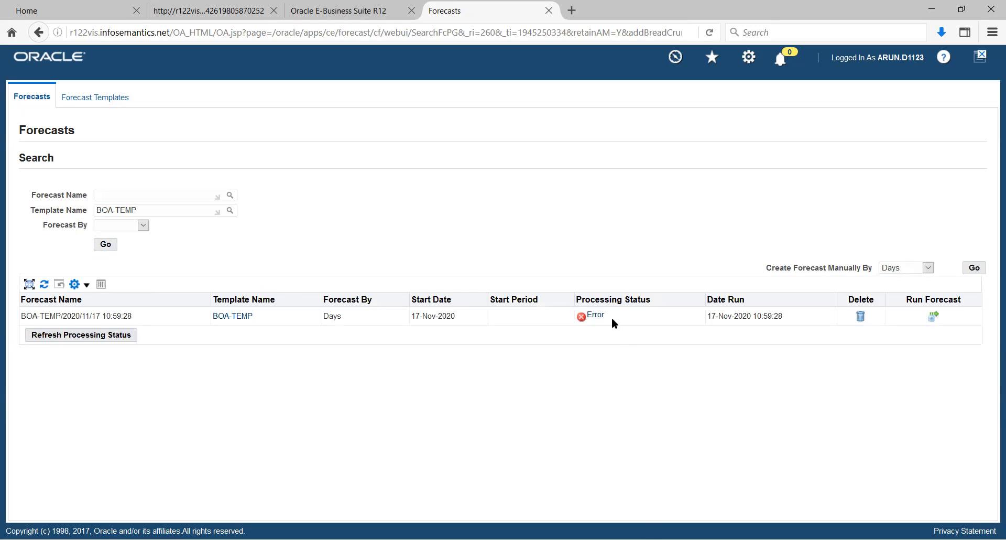
click(597, 316)
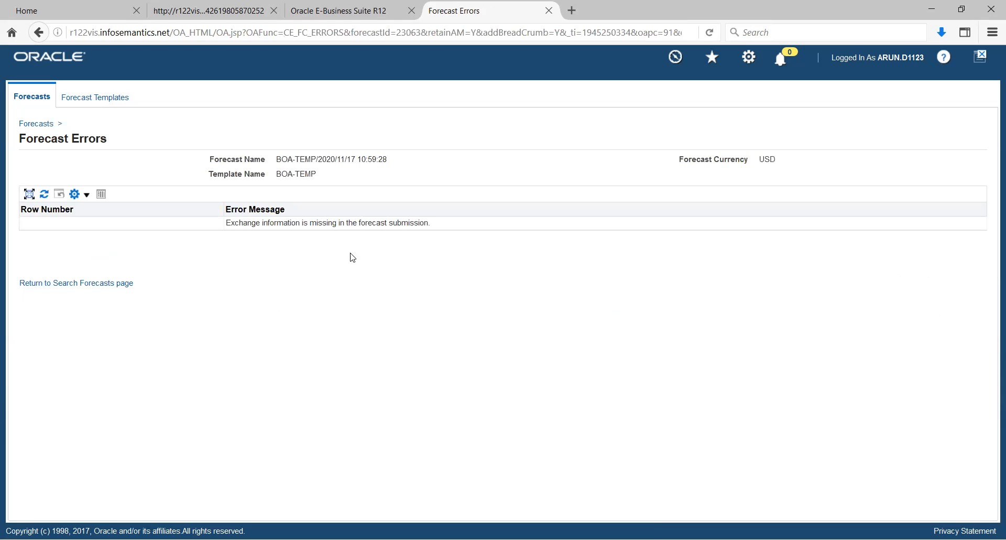
drag(274, 223, 420, 224)
Search forecasts by template BOA-TEMP again and run the forecast anew.
click(43, 100)
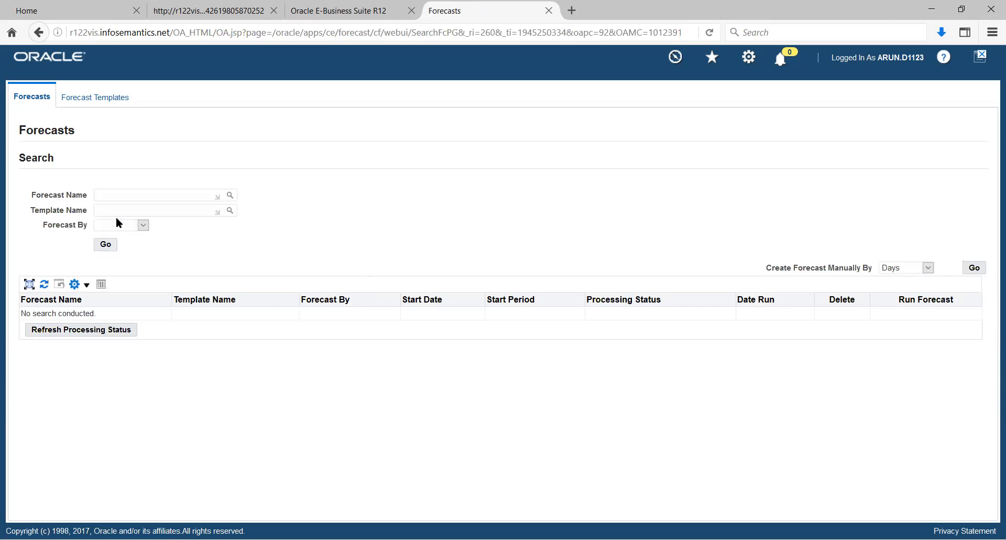
click(117, 211)
text(BOA-TEMP)
click(107, 246)
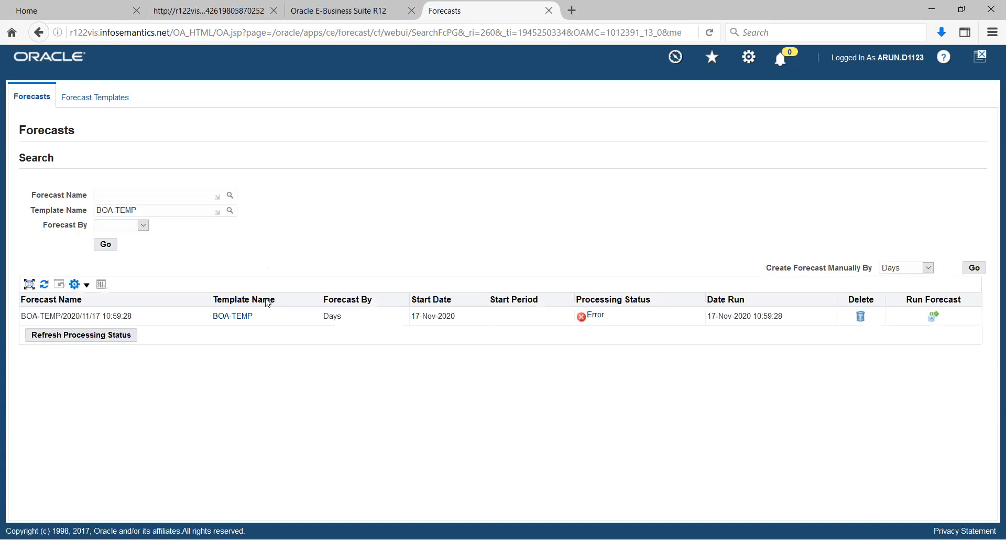
click(933, 315)
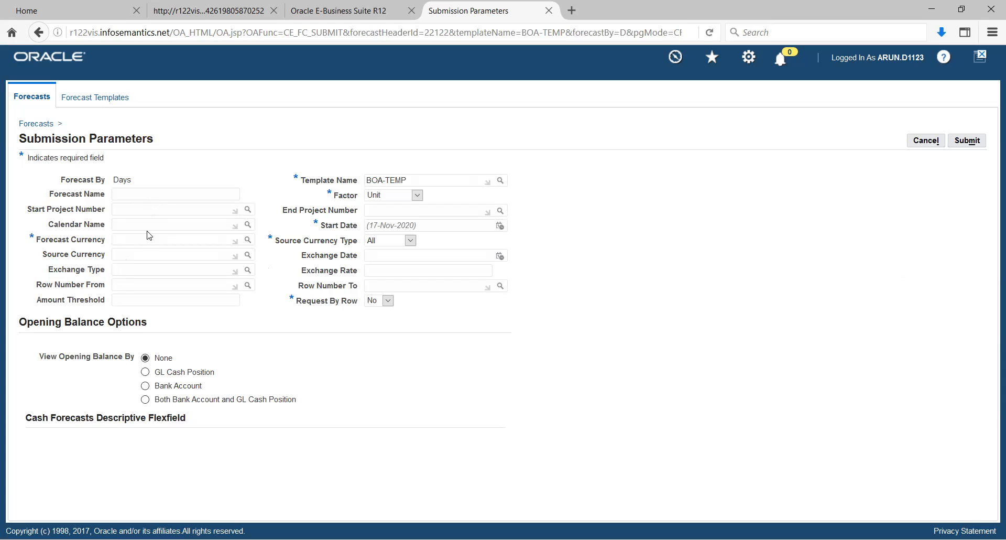
Set USD currency, Corporate exchange type, start 01-Nov-2020, and opening balances by bank account and GL.
click(143, 240)
text(USD)
key(Tab)
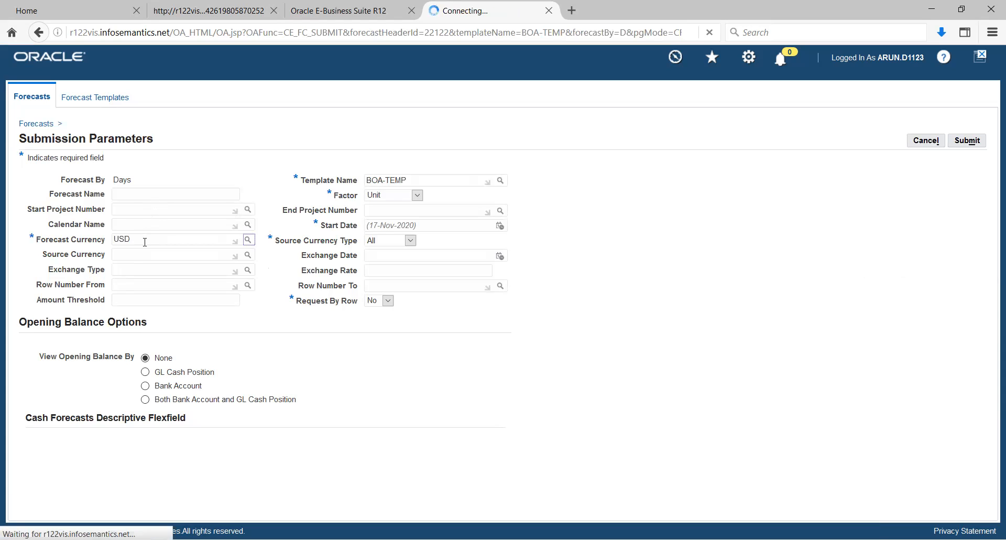
click(143, 271)
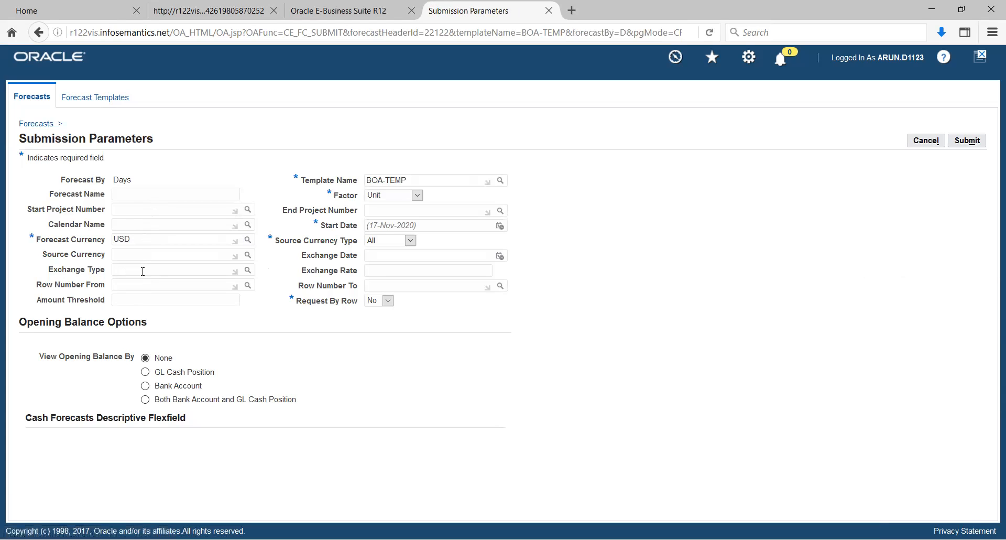
click(248, 273)
click(500, 226)
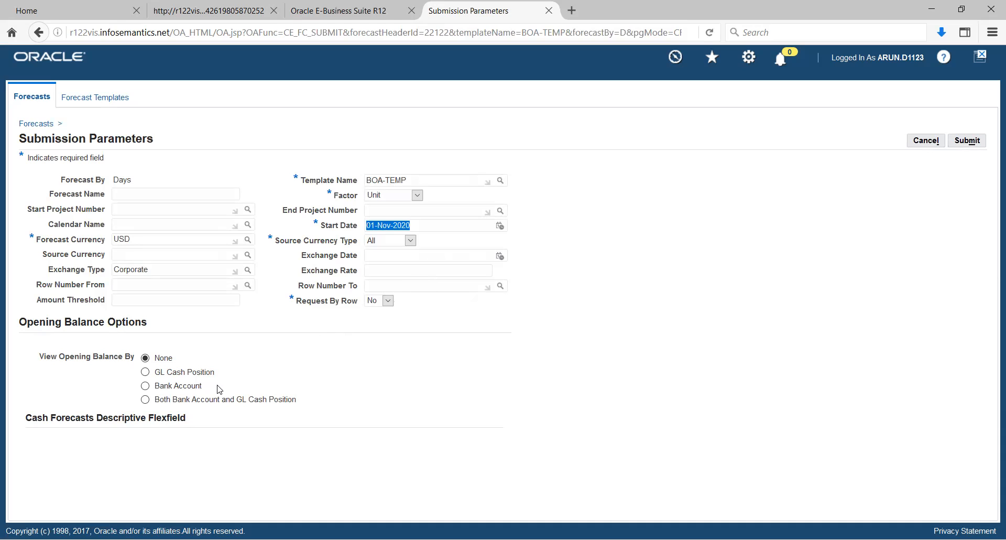
click(146, 399)
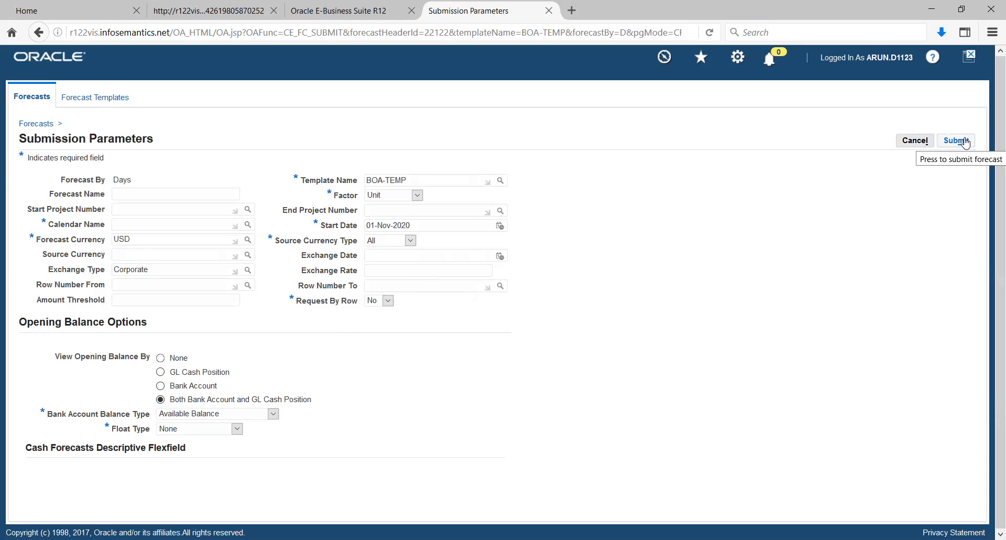
Resolve the missing calendar warning by choosing the Accounting calendar and resubmitting.
click(966, 142)
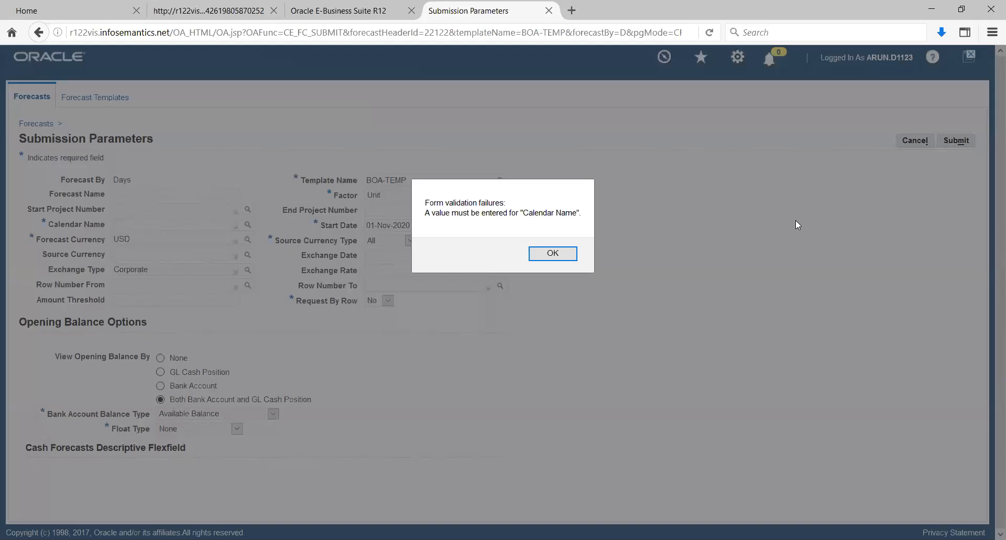
click(539, 259)
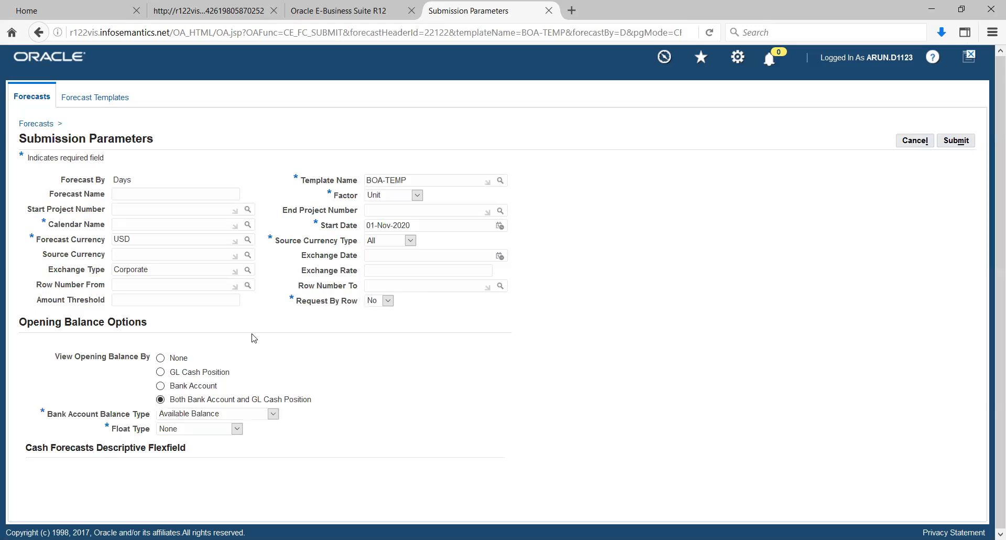
click(249, 225)
click(956, 141)
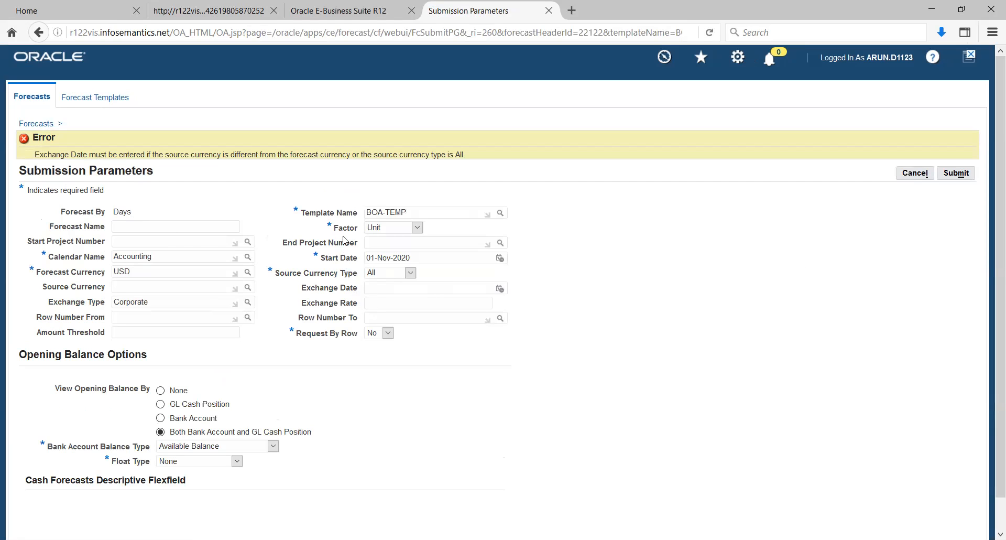
Set exchange date 17-Nov-2020 and exchange rate 70, then submit the forecast.
click(499, 289)
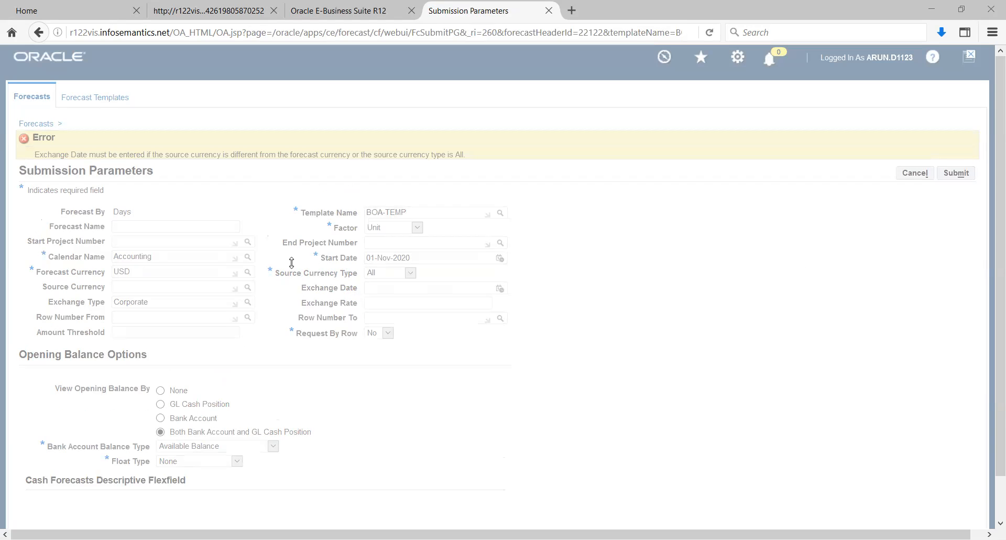
click(521, 310)
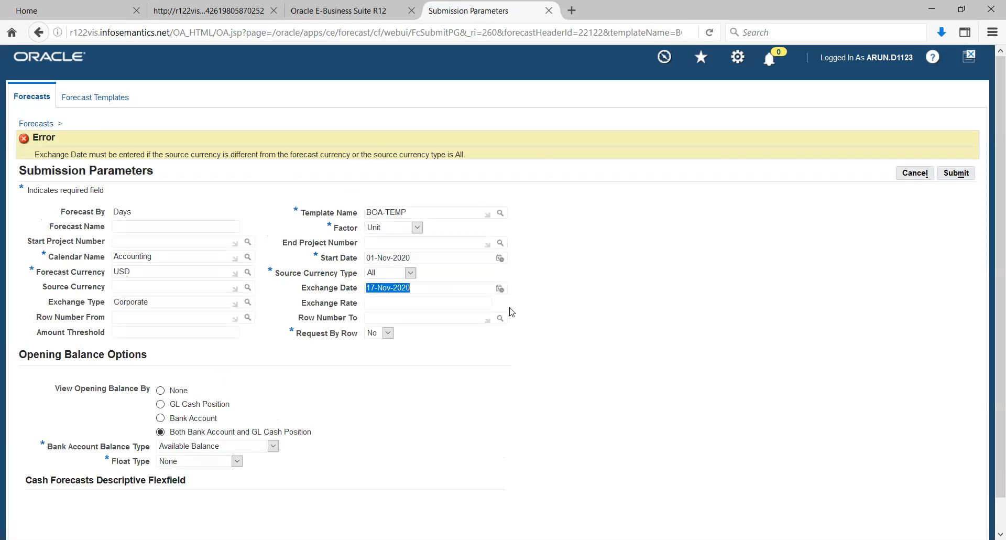
click(466, 300)
text(70)
click(957, 174)
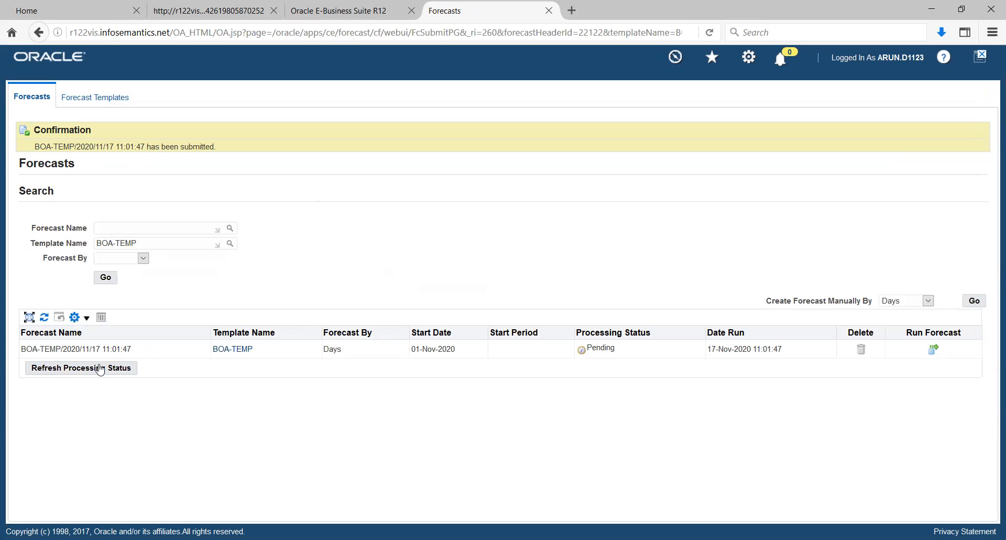
Refresh the forecast status to Warning and review its missing USD exchange rate errors.
click(82, 368)
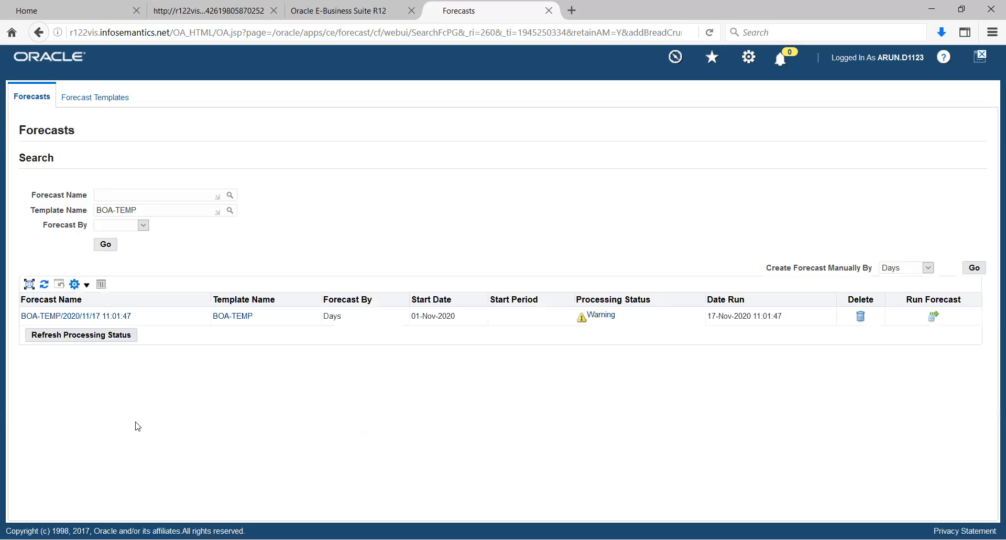
click(603, 316)
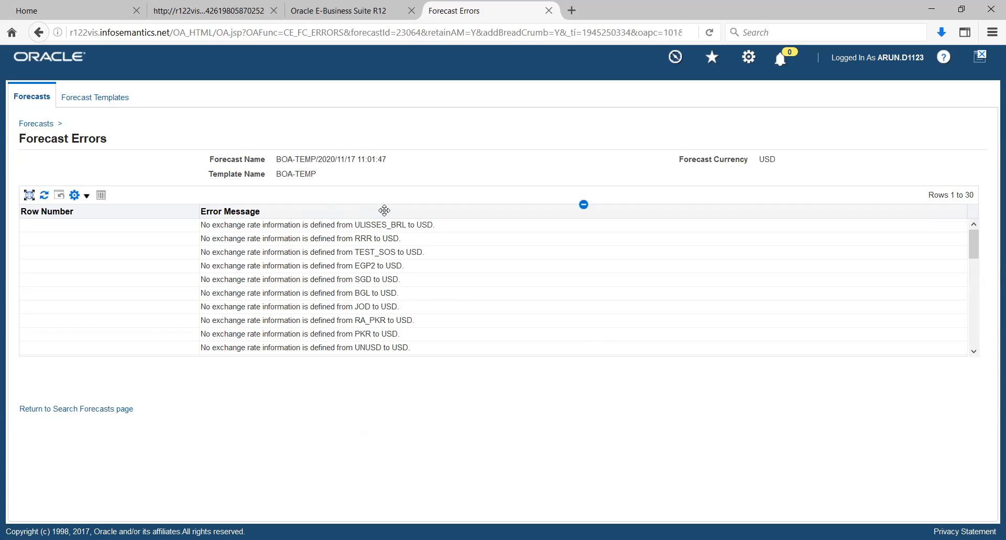
drag(356, 226, 388, 334)
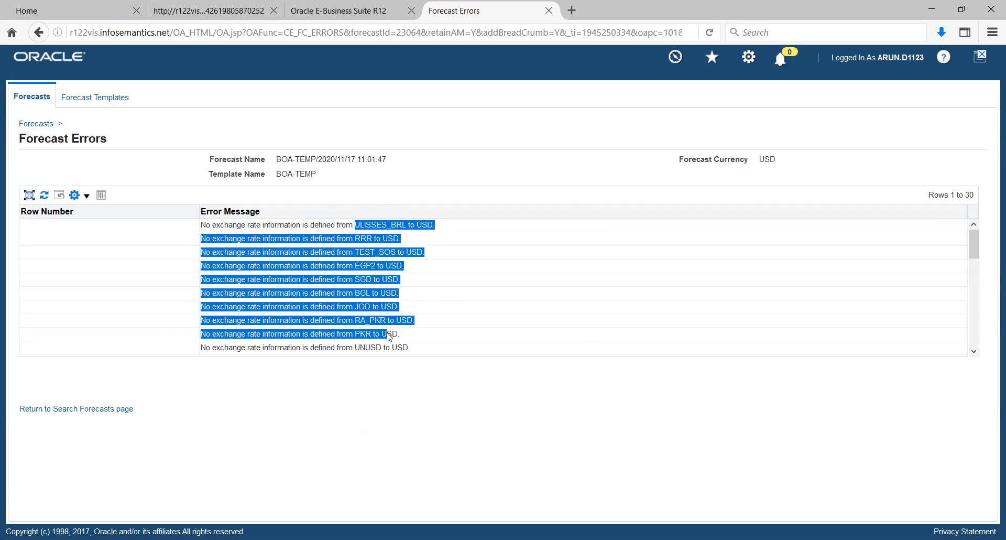
click(302, 253)
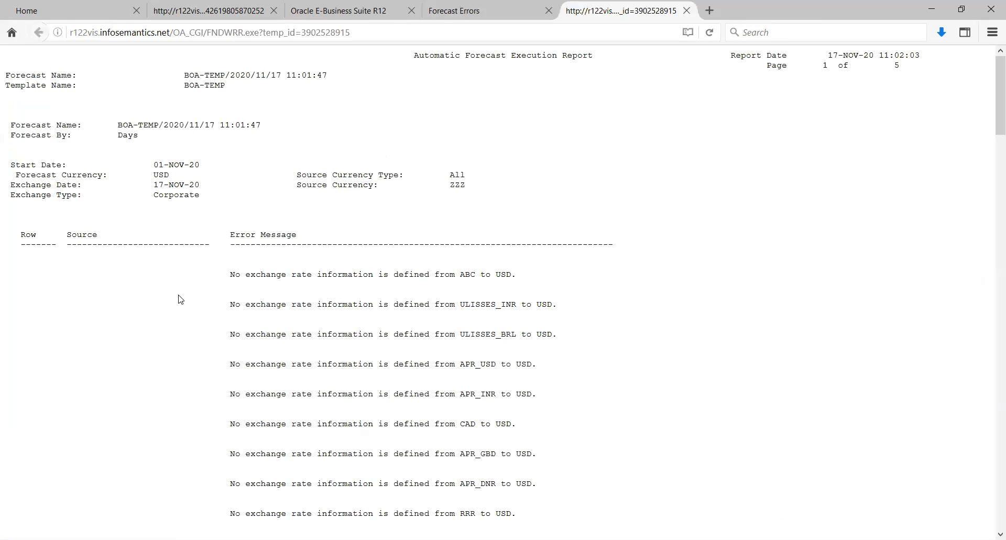
Scroll down through the BOA-TEMP forecast report output to review the results.
scroll(181, 299, down, 3)
scroll(181, 299, down, 12)
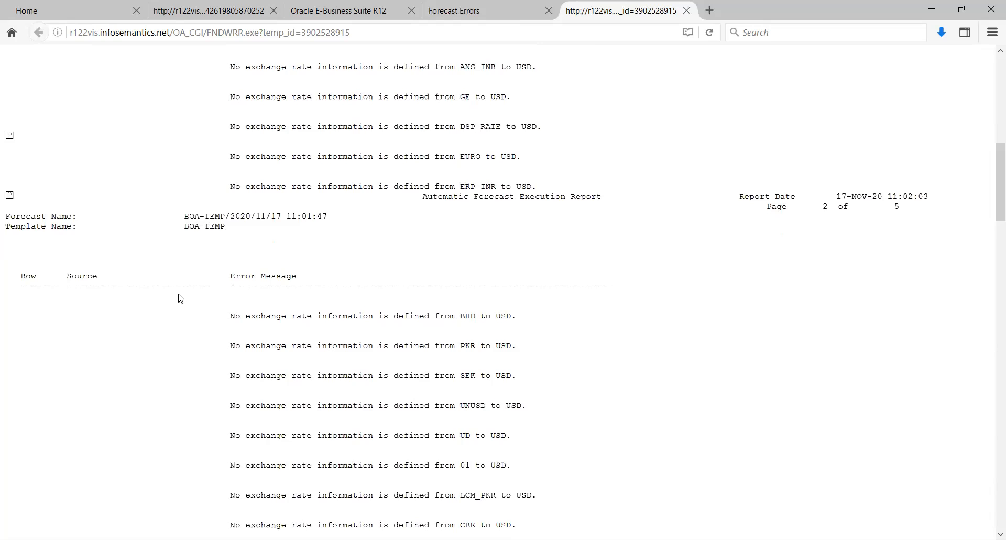
scroll(181, 298, down, 8)
scroll(180, 298, down, 15)
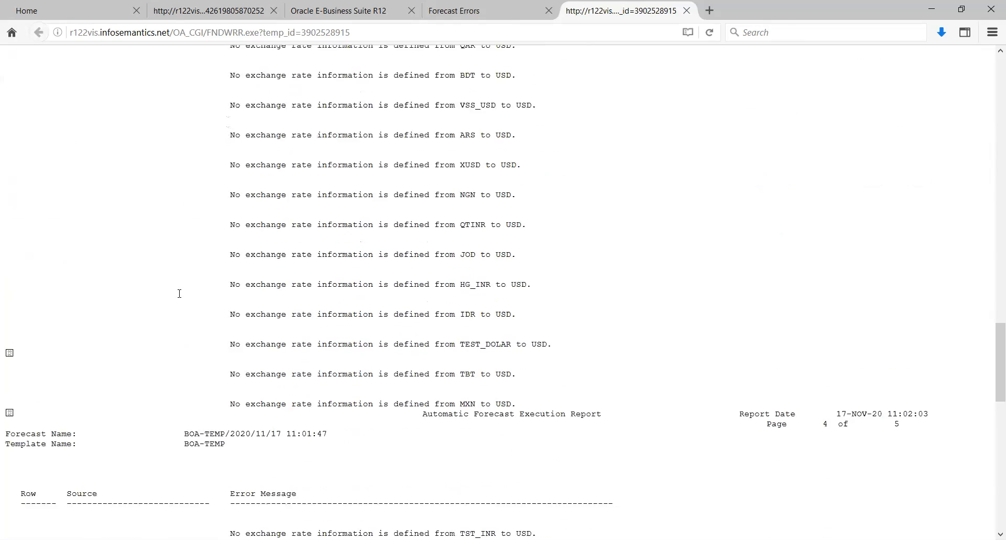
scroll(179, 294, down, 10)
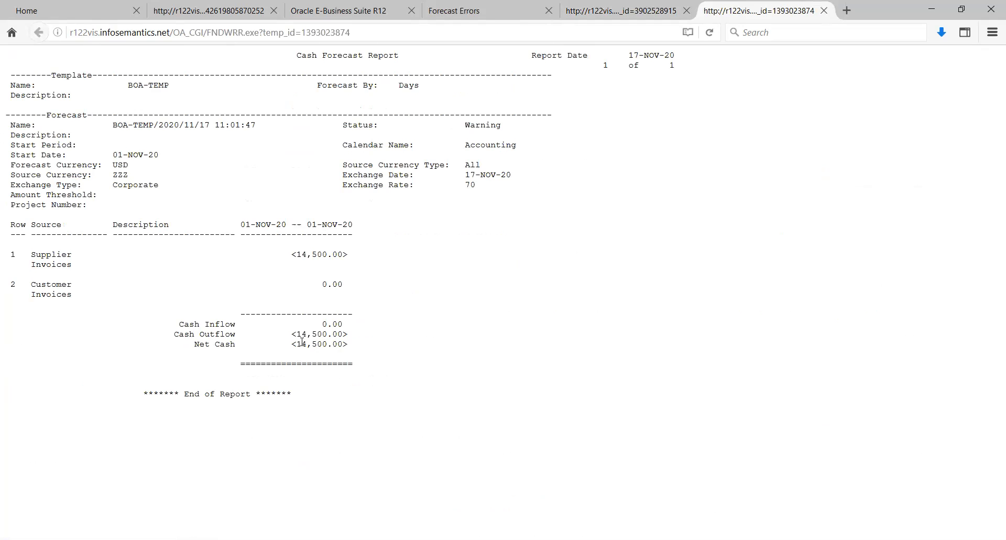
drag(32, 288, 71, 290)
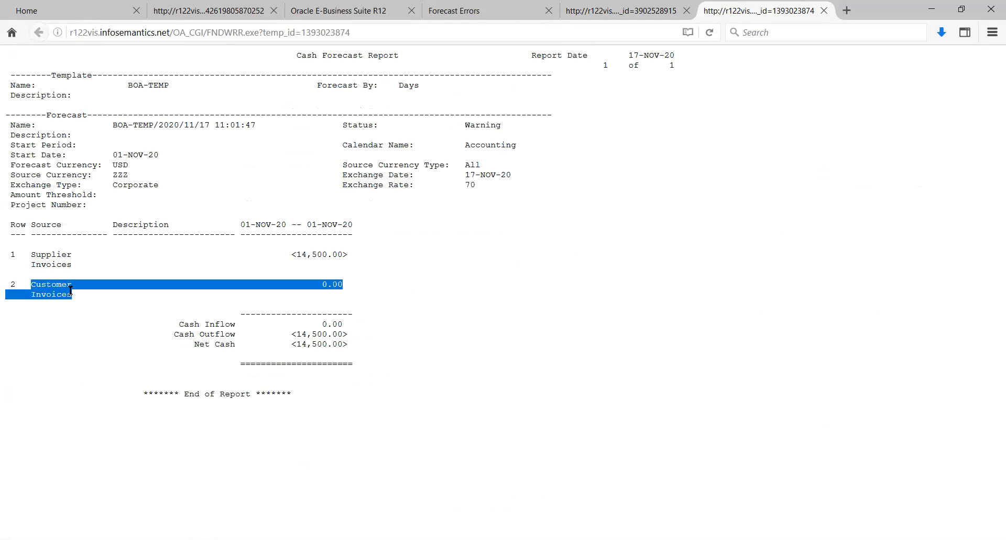
click(73, 305)
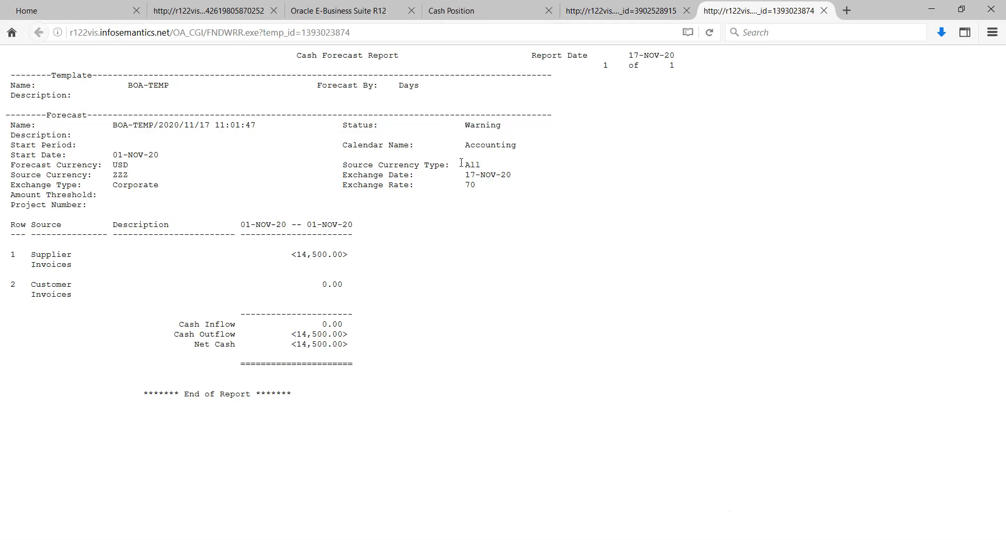
Close the Cash Forecast and execution report tabs and begin a new cash position worksheet.
click(824, 9)
click(687, 11)
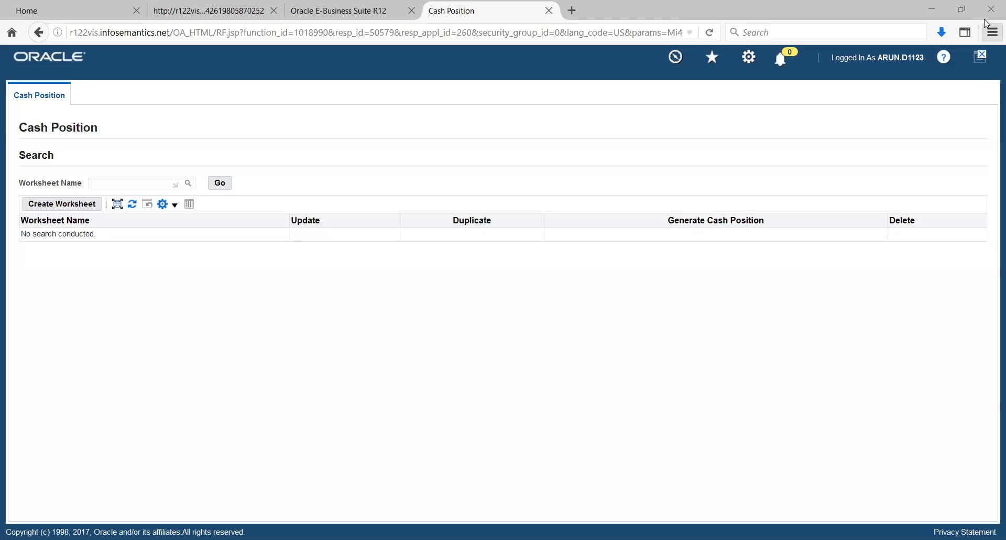
click(970, 13)
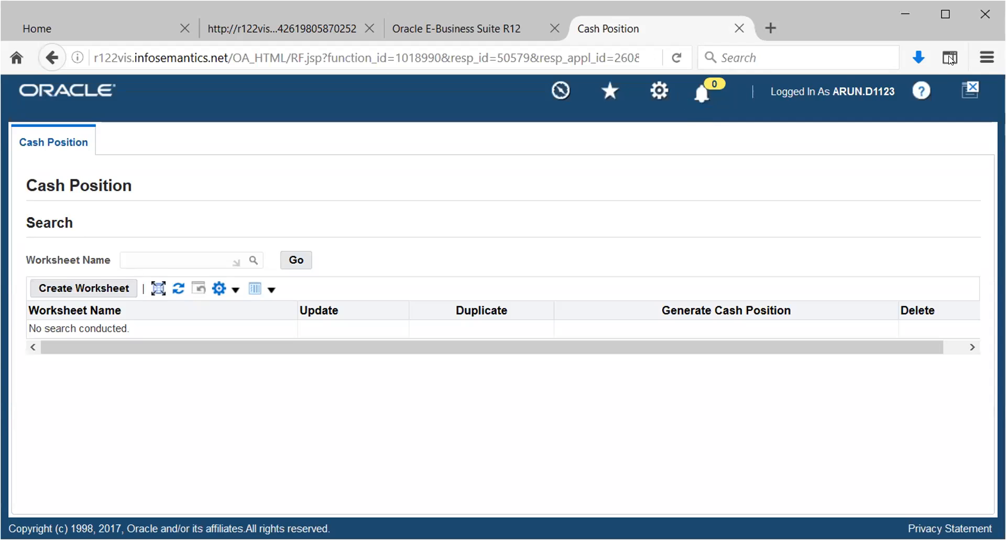
click(945, 14)
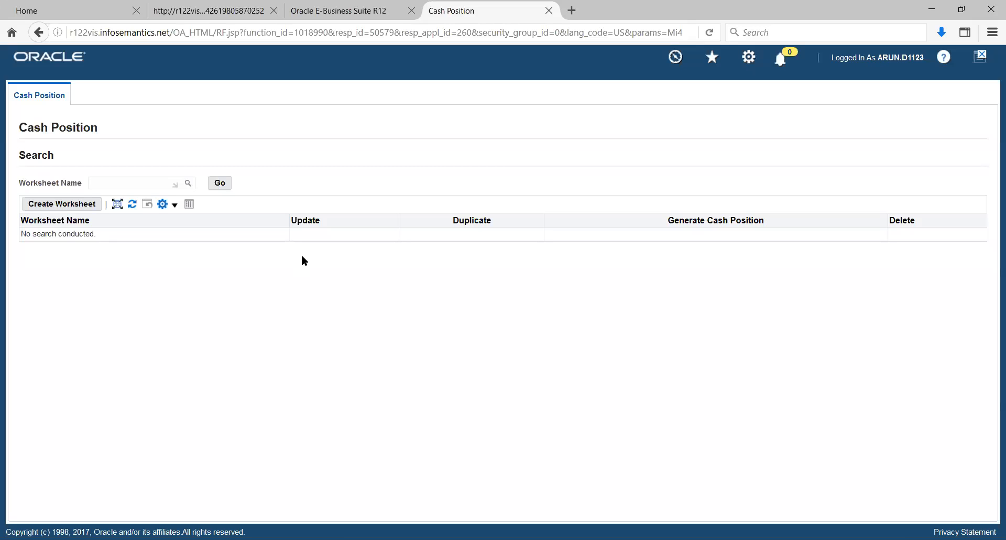
click(77, 209)
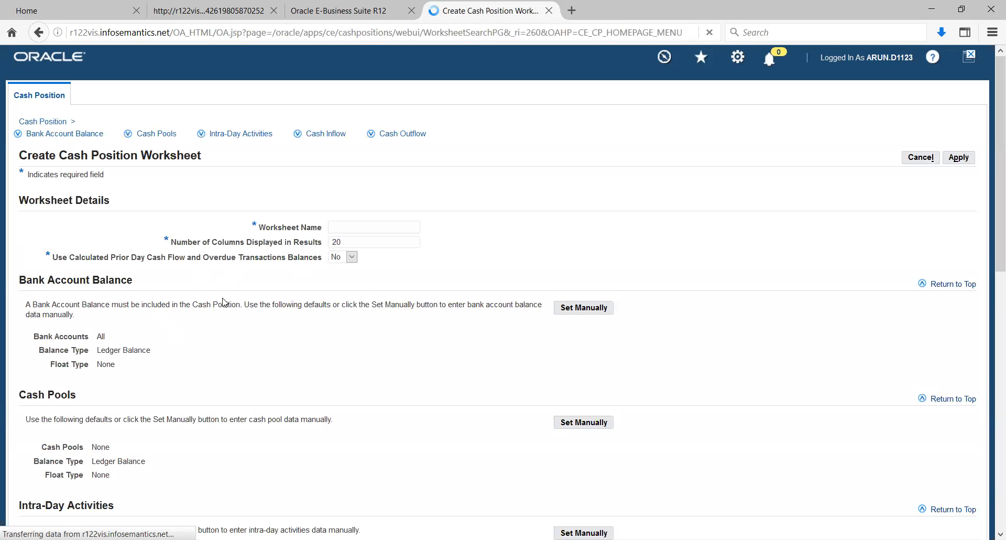
scroll(222, 301, down, 3)
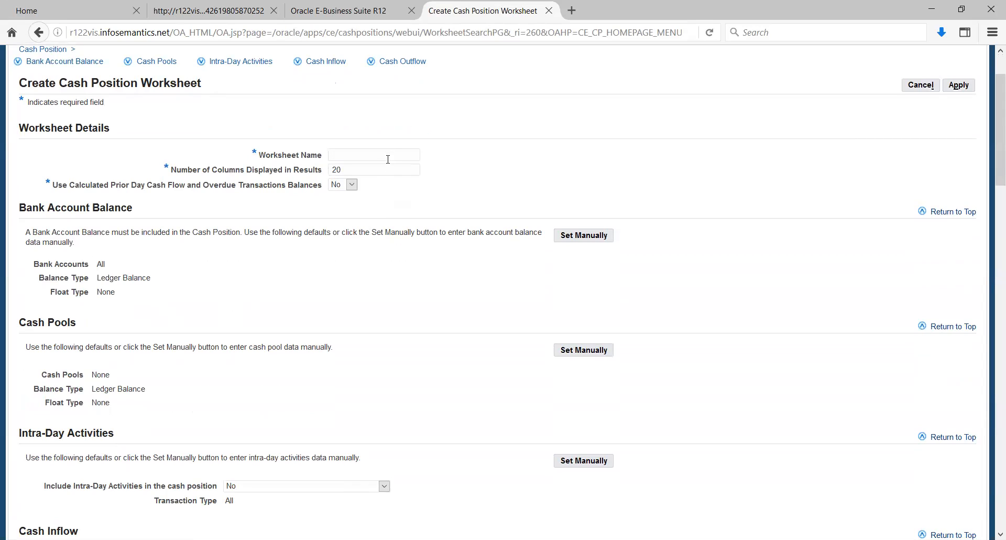
text(BOA)
click(356, 169)
scroll(597, 160, down, 3)
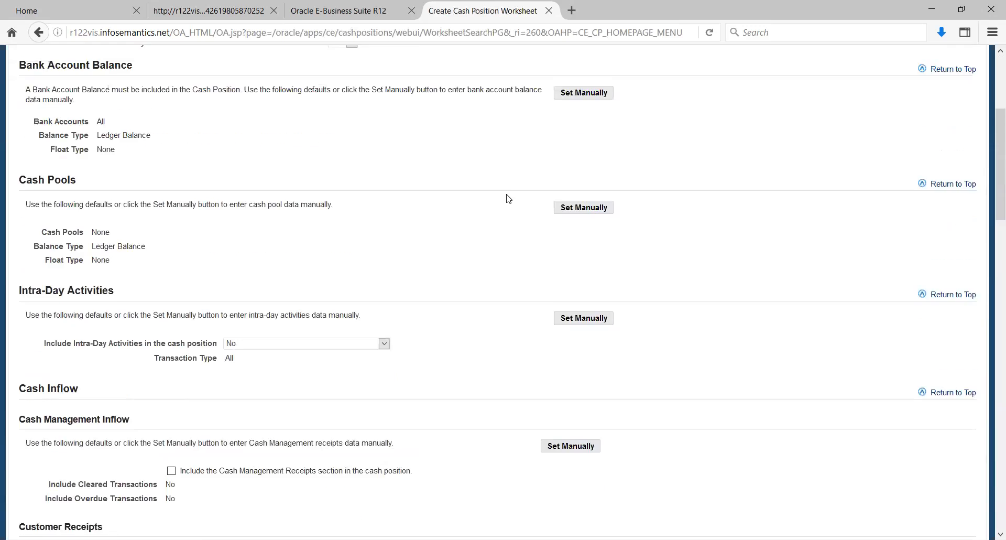
scroll(506, 198, up, 2)
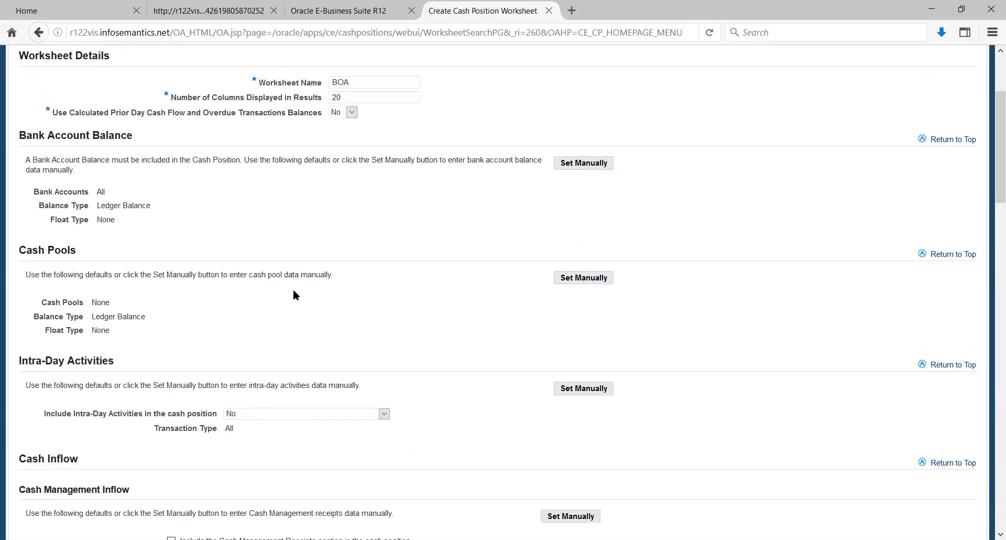
scroll(319, 284, down, 5)
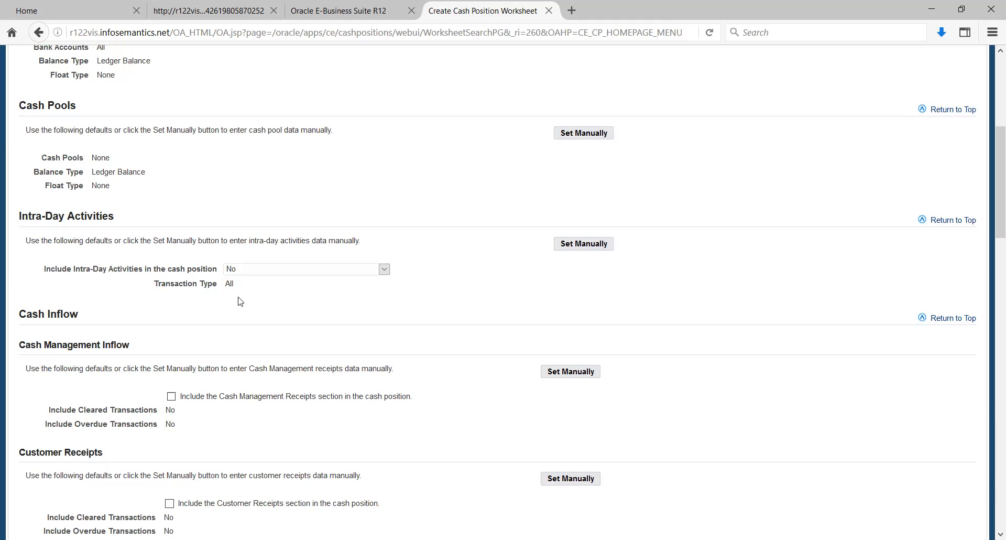
scroll(456, 317, down, 4)
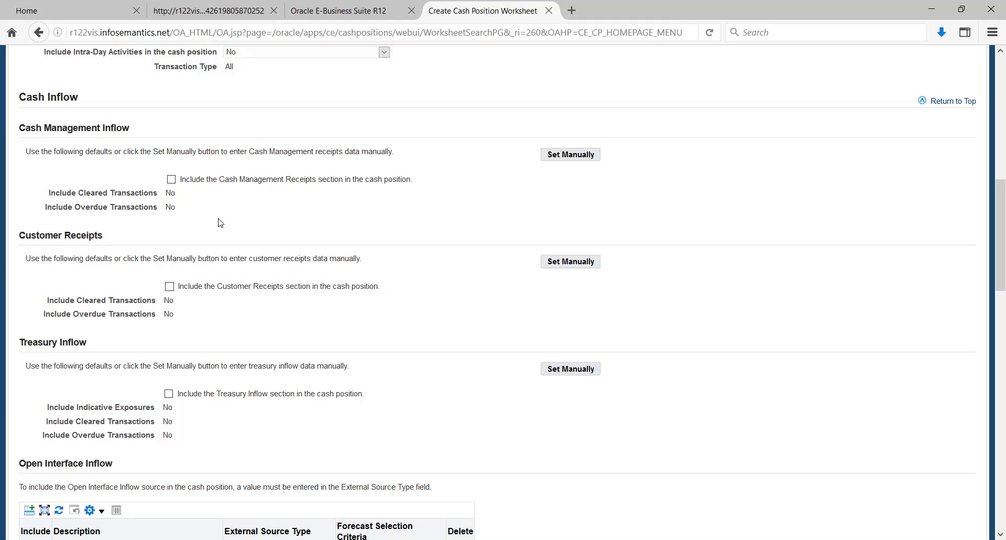
Include the Supplier Payments section in the BOA worksheet's cash outflow and apply it.
scroll(252, 298, down, 1)
scroll(251, 298, down, 2)
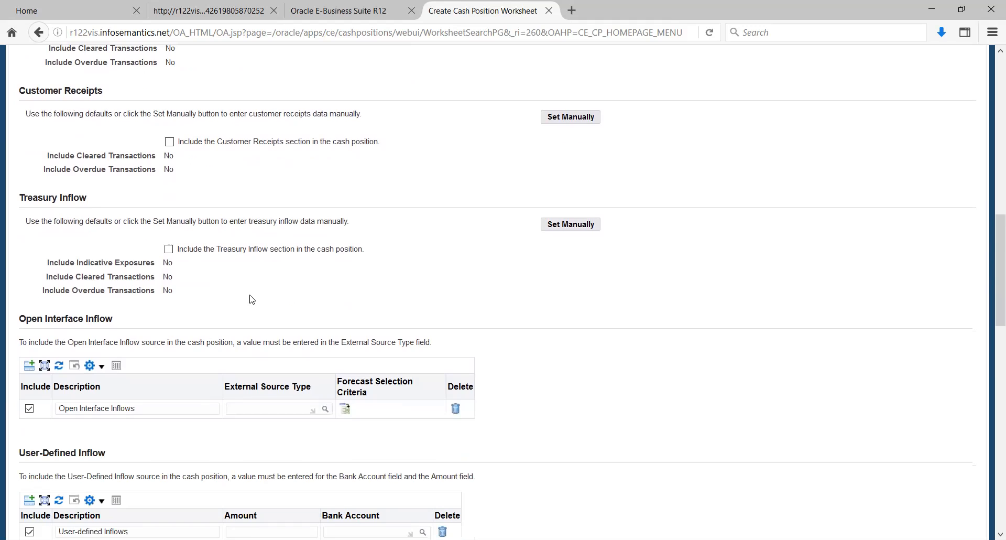
scroll(252, 299, down, 5)
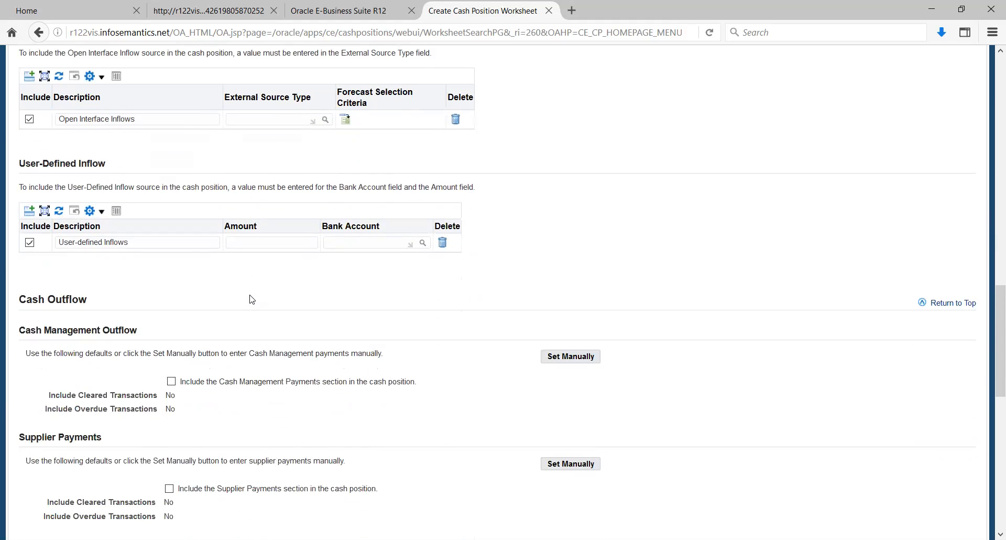
scroll(251, 298, down, 1)
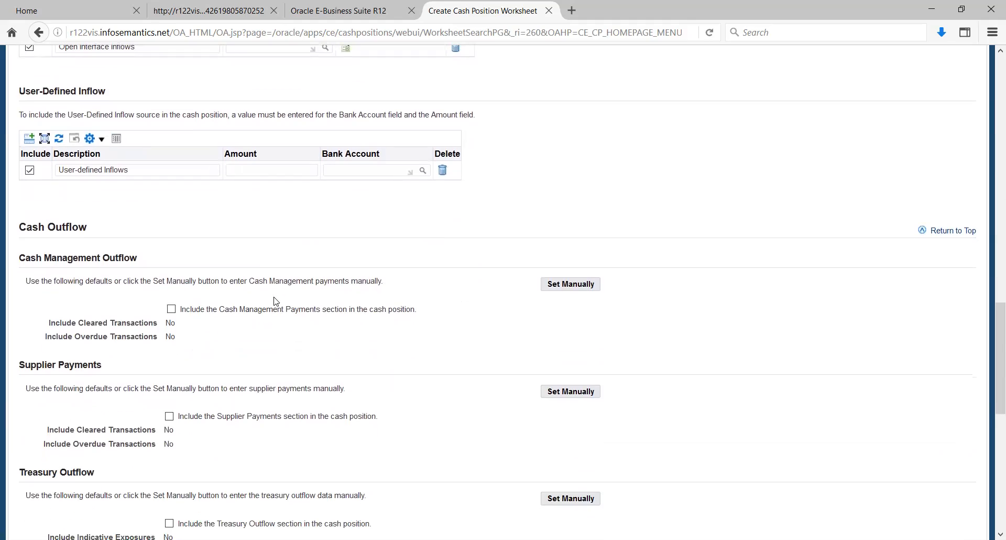
scroll(277, 301, down, 2)
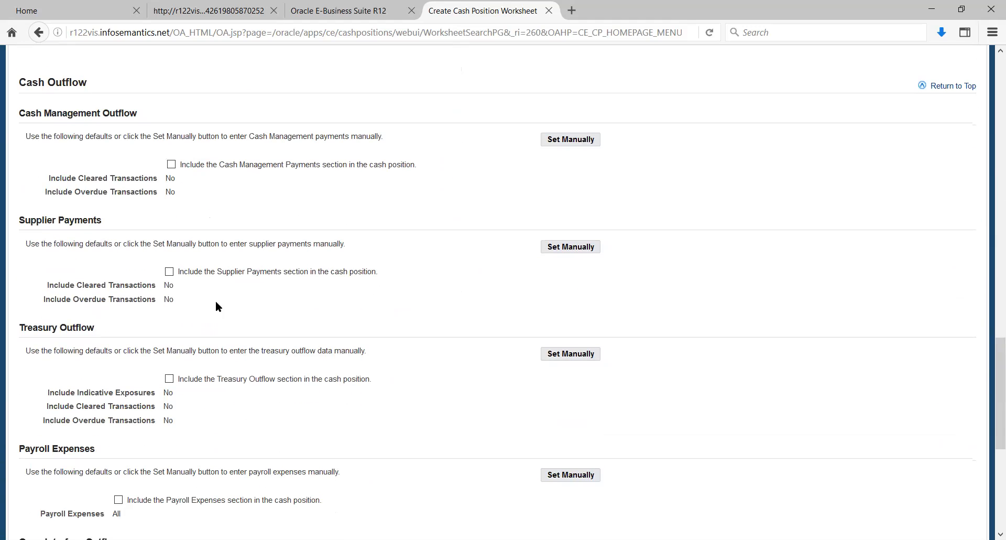
click(170, 272)
scroll(429, 297, down, 3)
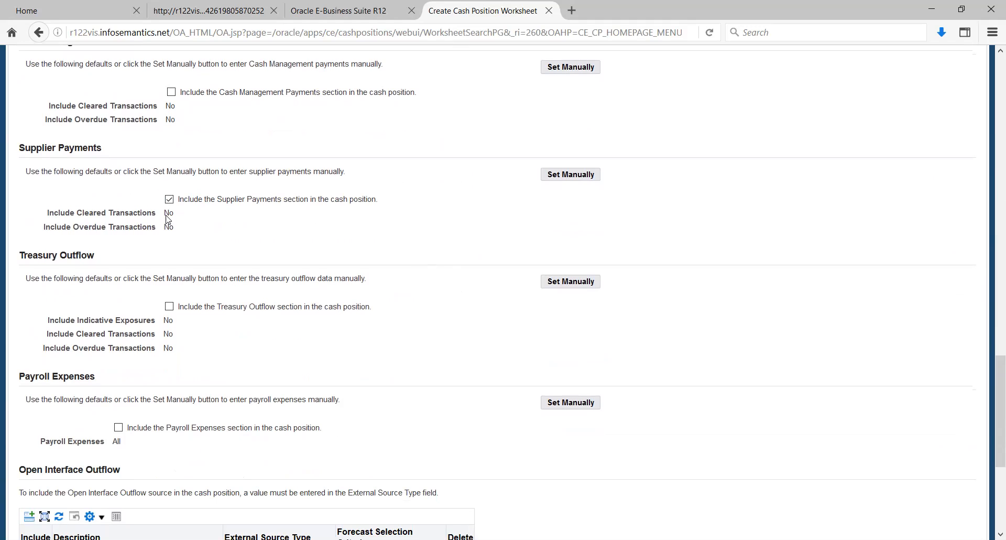
scroll(460, 275, down, 2)
scroll(460, 275, down, 8)
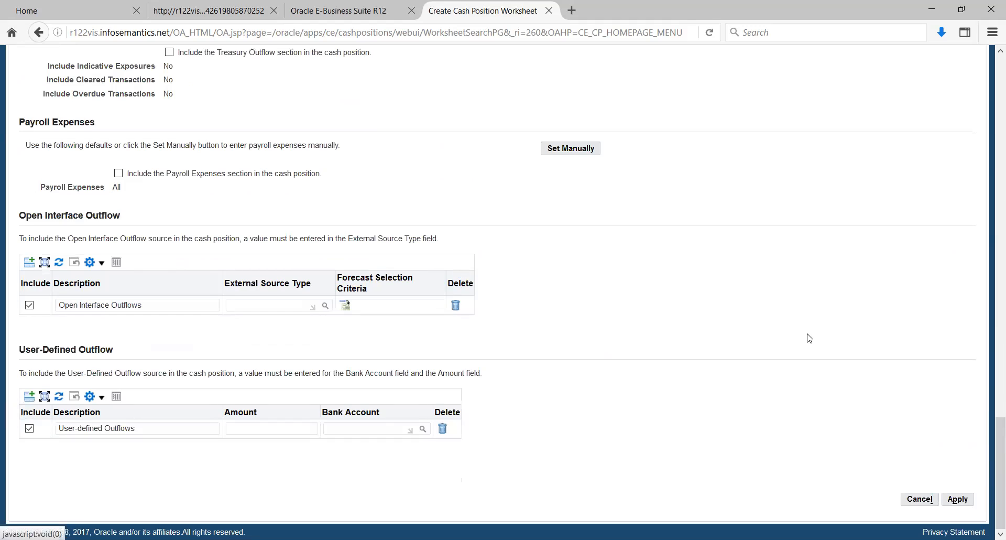
click(957, 500)
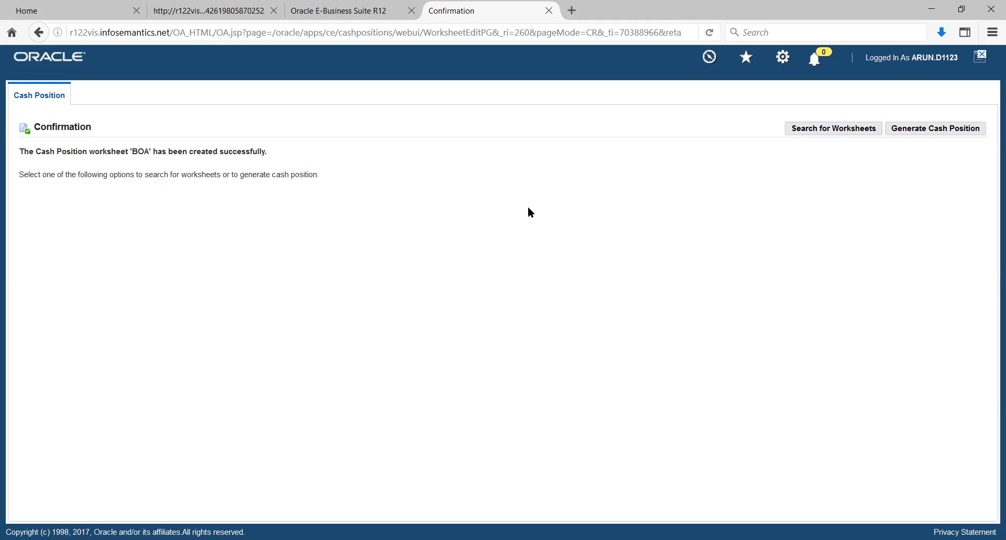
Search worksheets by the name BOA to find the new worksheet.
click(803, 131)
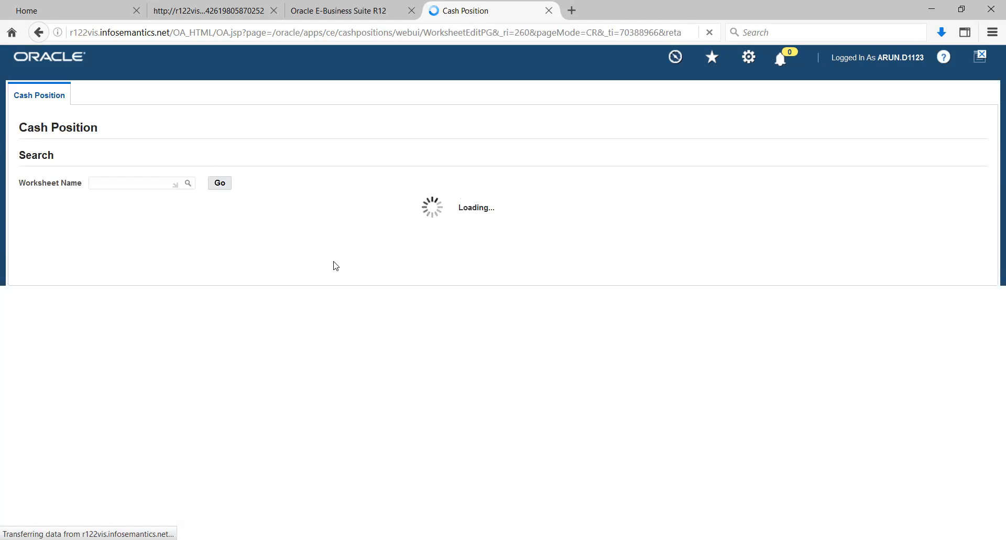
click(118, 187)
text(BOA)
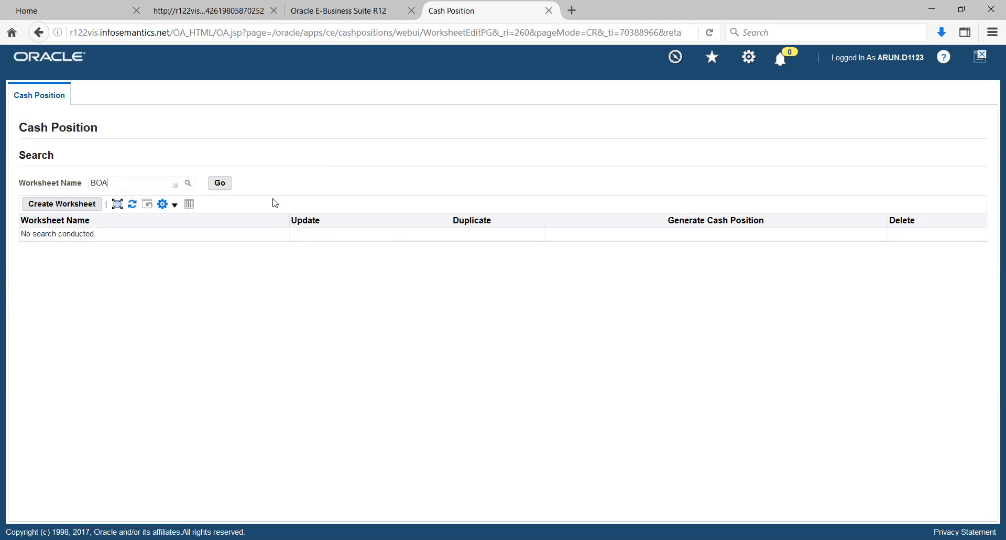
click(221, 184)
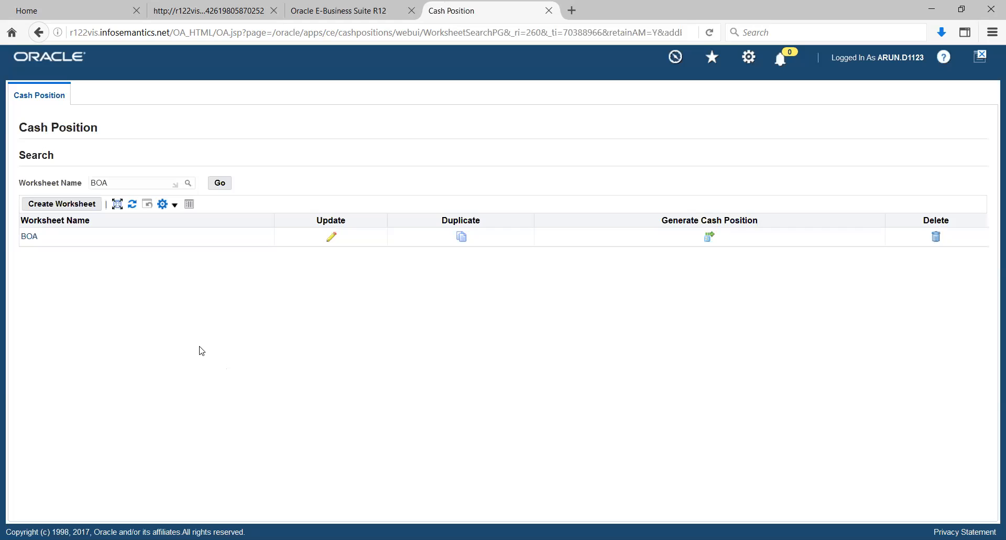
Generate the BOA worksheet's cash position in USD currency as of 17-Nov-2020.
click(709, 242)
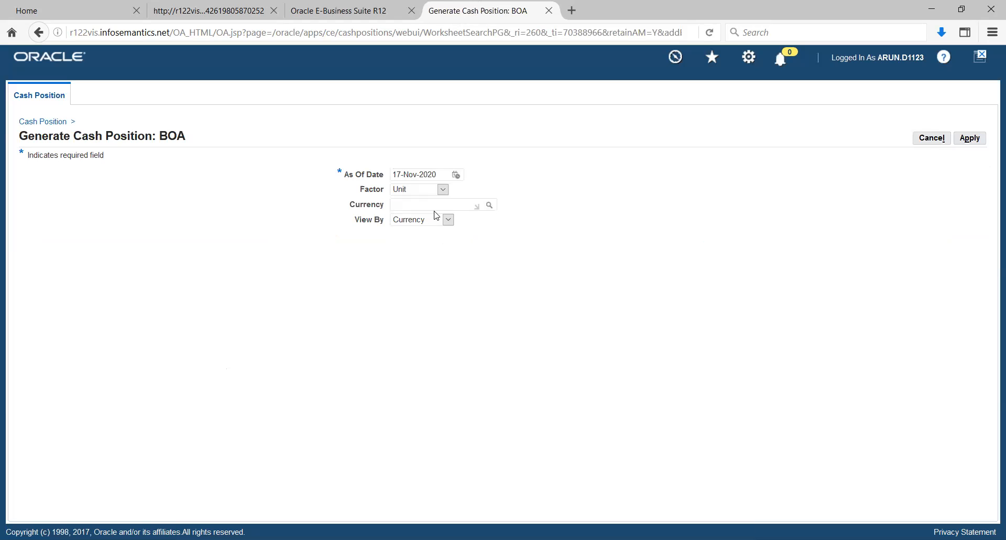
text(USD)
key(Tab)
click(972, 139)
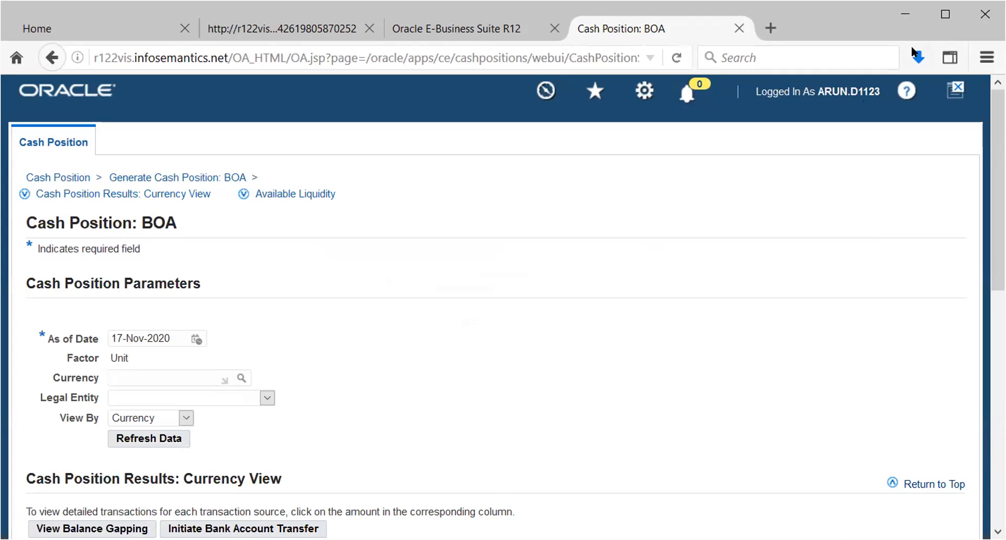
click(946, 14)
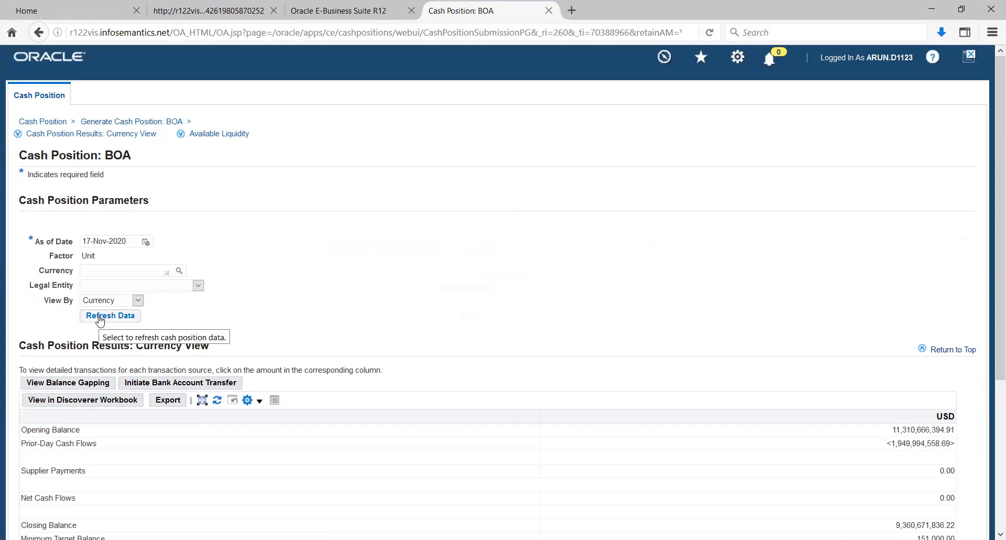
scroll(400, 321, down, 7)
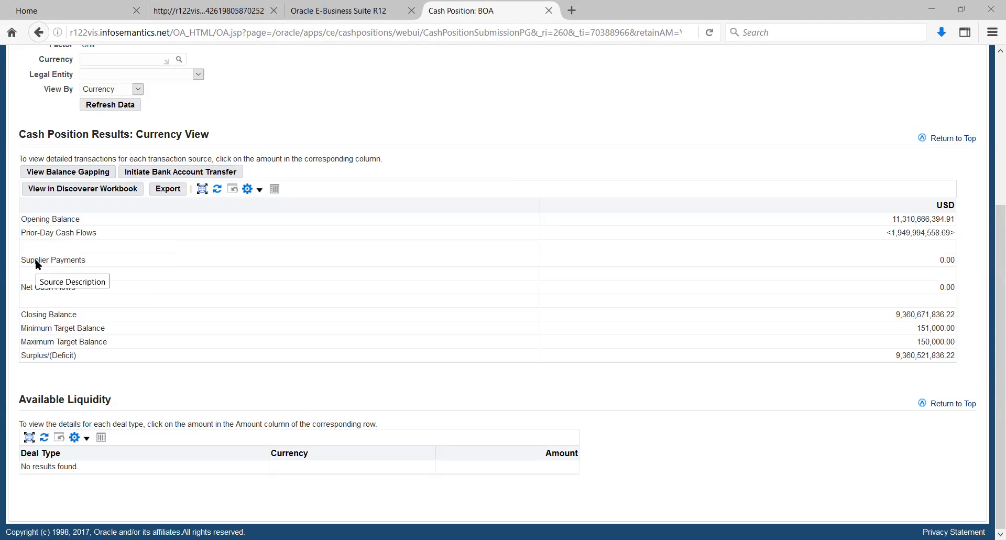
drag(36, 263, 88, 267)
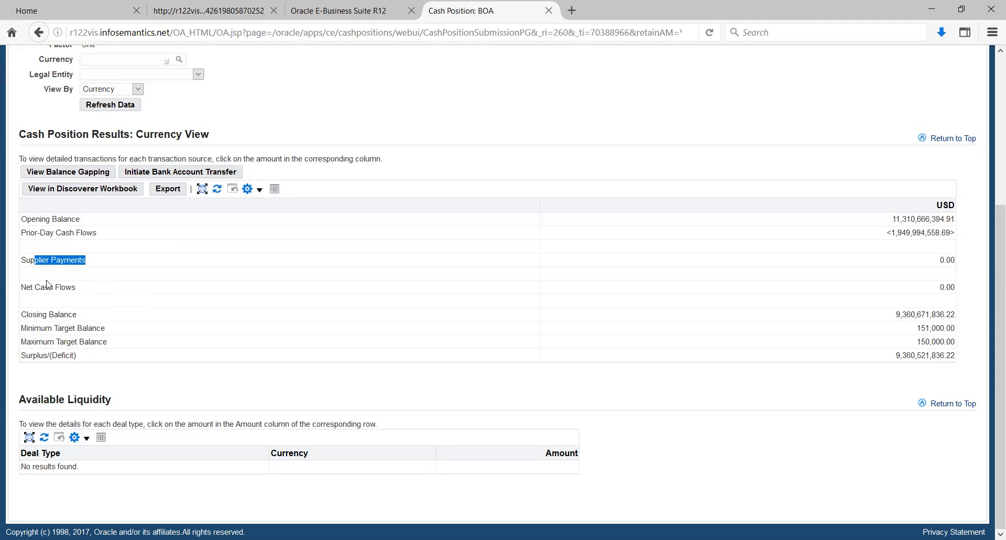
drag(21, 287, 82, 292)
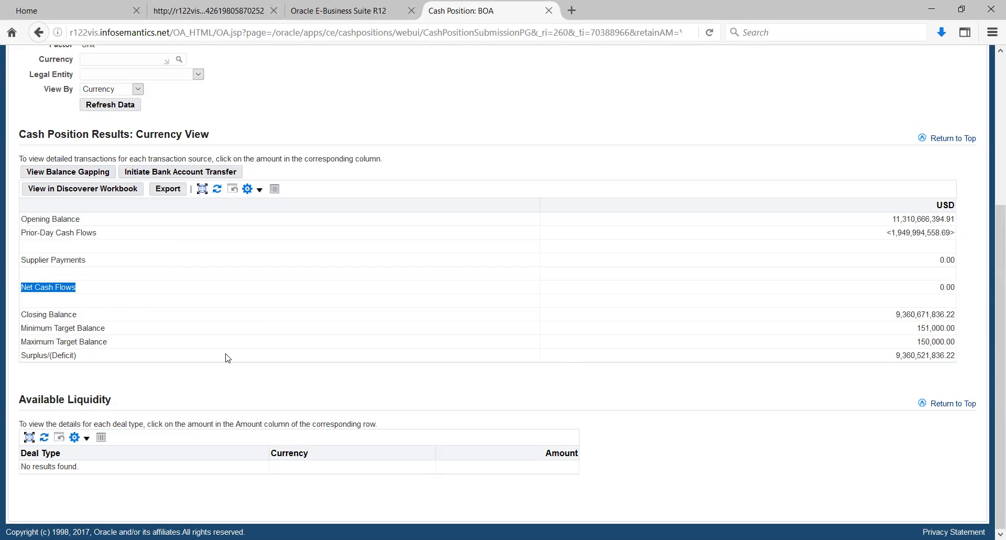
drag(43, 316, 87, 328)
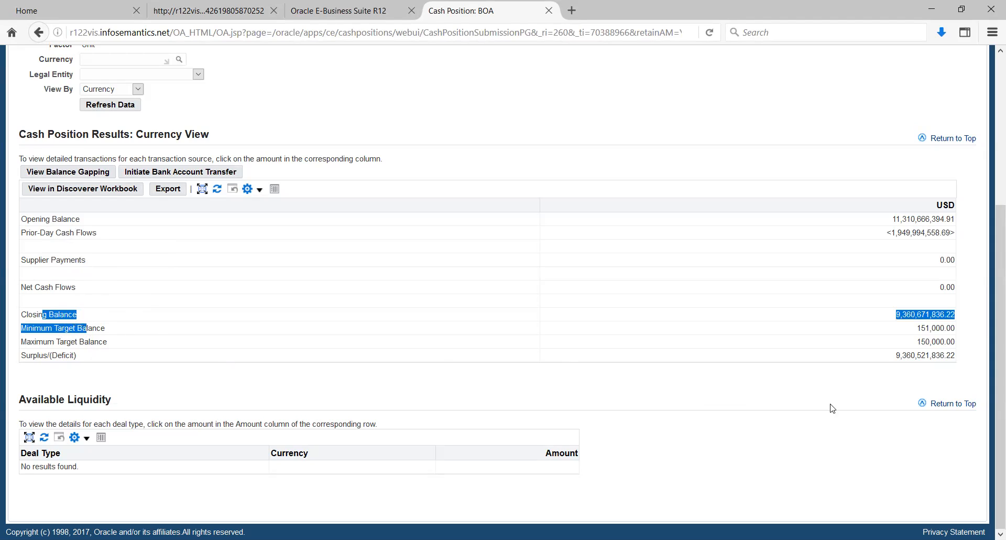
click(818, 344)
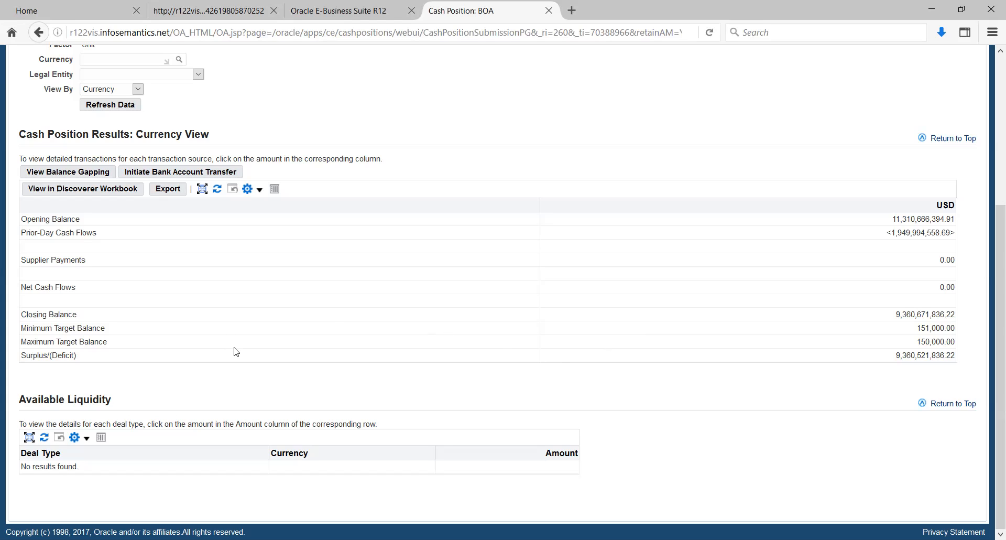
scroll(235, 350, up, 2)
scroll(234, 350, up, 5)
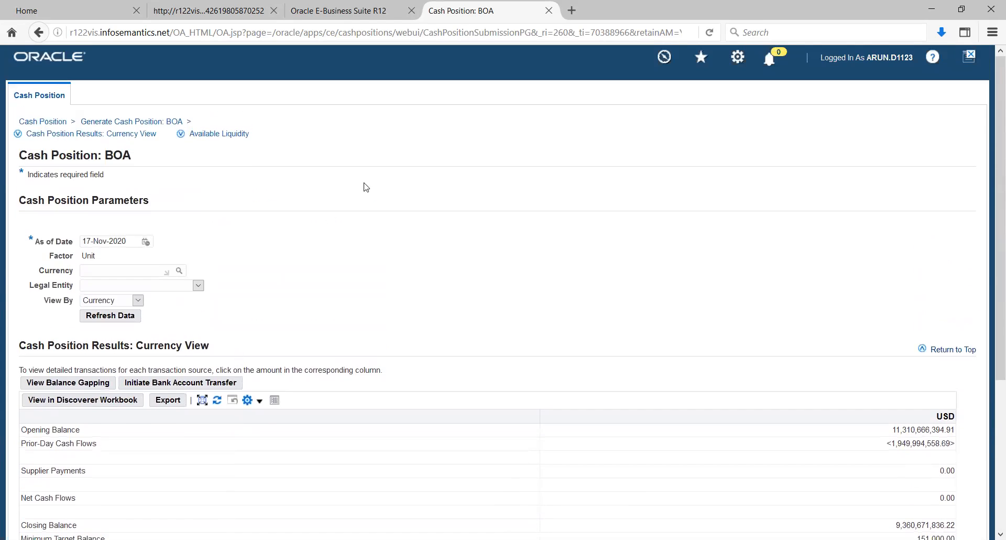